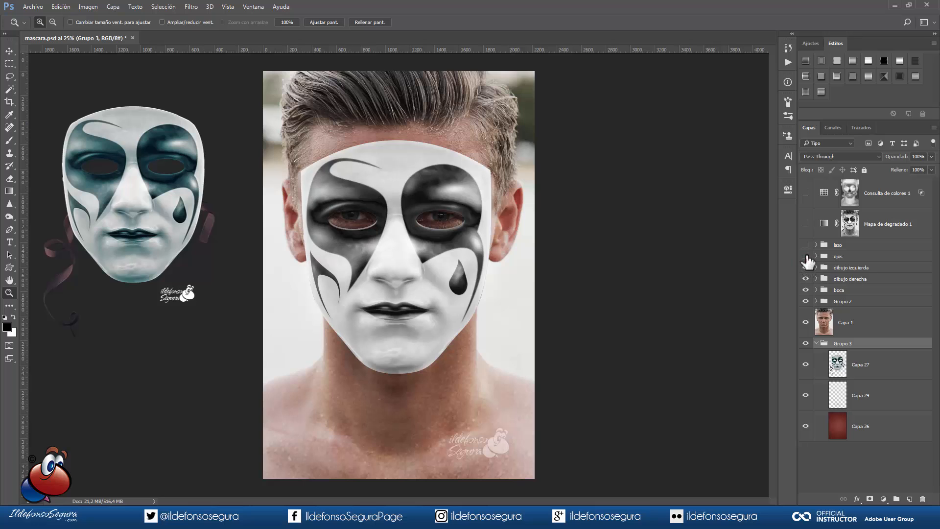
Show the lazo group and the Mapa de degradado 1 adjustment layer of the finished mask.
{"action": "left_click", "coordinate": [806, 245]}
{"action": "left_click", "coordinate": [805, 224]}
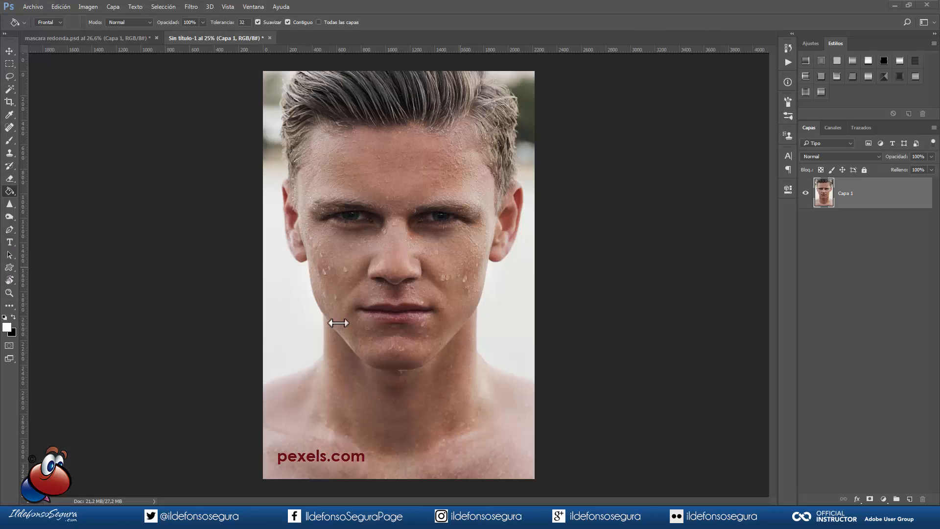
Trace a closed Pen path around the face along the jaw, chin and forehead, and check the outline without the photo.
{"action": "left_click", "coordinate": [12, 230]}
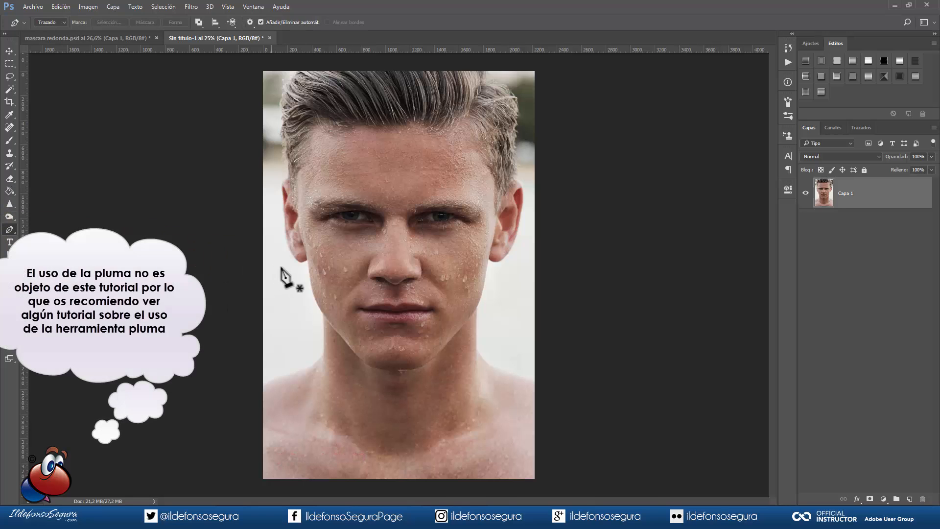
{"action": "left_click", "coordinate": [300, 221]}
{"action": "left_click_drag", "start_coordinate": [307, 248], "coordinate": [312, 293]}
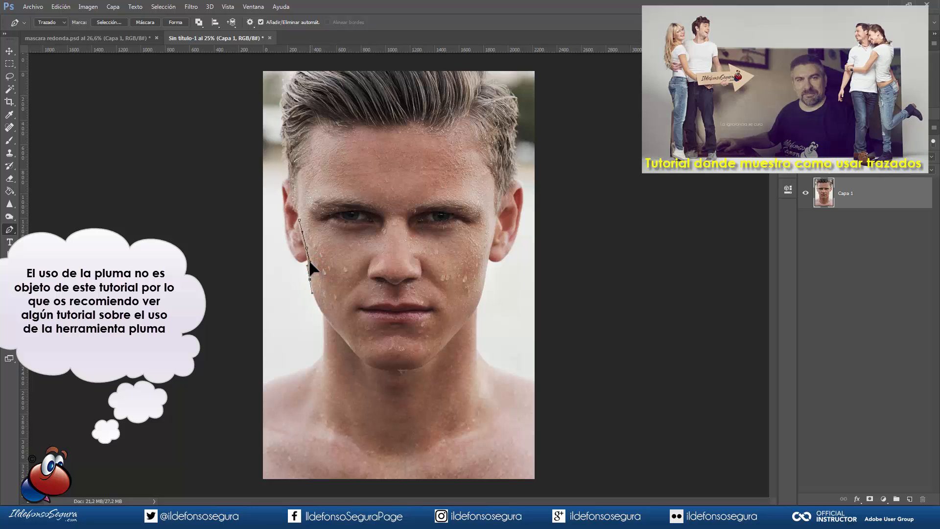
{"action": "left_click_drag", "start_coordinate": [324, 316], "coordinate": [334, 335]}
{"action": "left_click", "coordinate": [359, 357]}
{"action": "left_click_drag", "start_coordinate": [394, 370], "coordinate": [410, 371]}
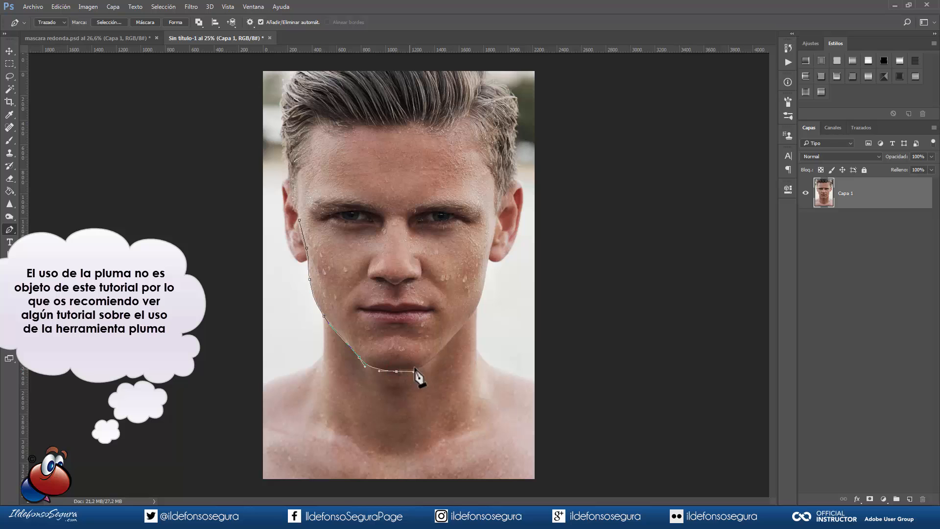
{"action": "left_click_drag", "start_coordinate": [435, 353], "coordinate": [479, 301]}
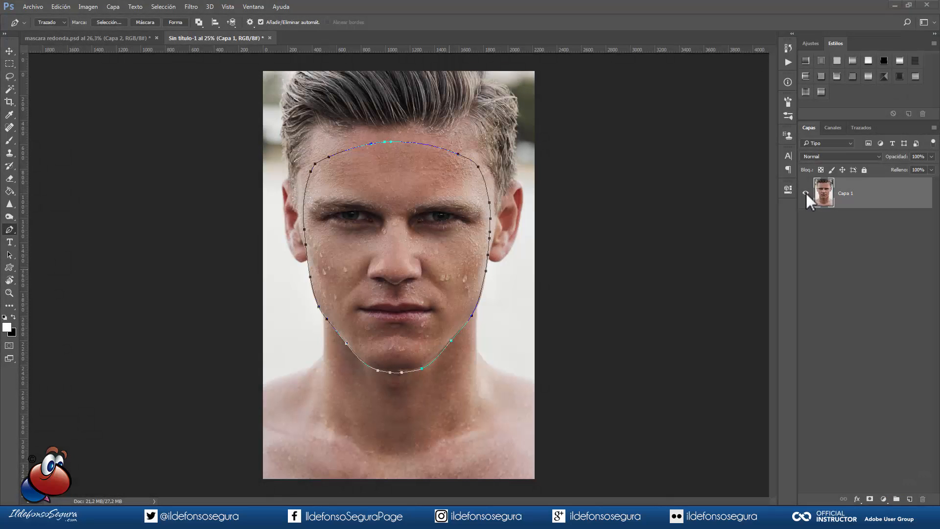
{"action": "left_click", "coordinate": [805, 193]}
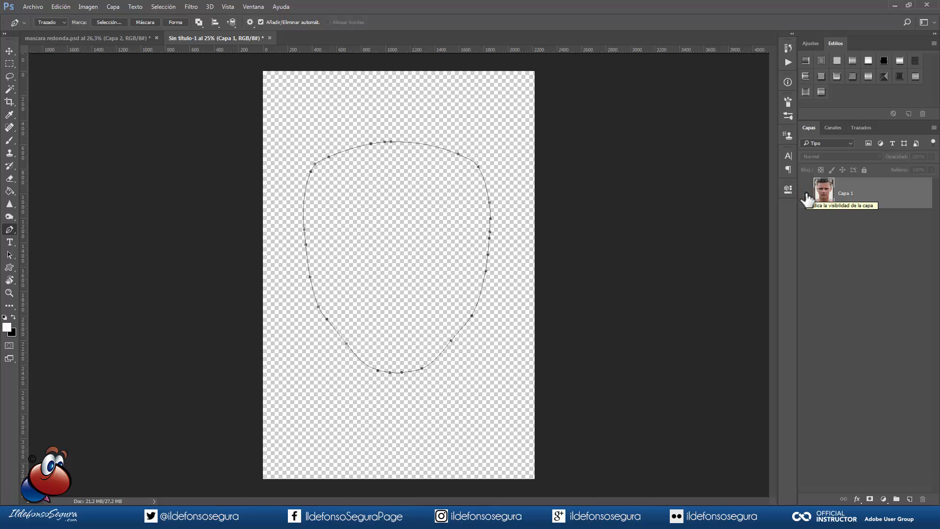
{"action": "left_click", "coordinate": [805, 193]}
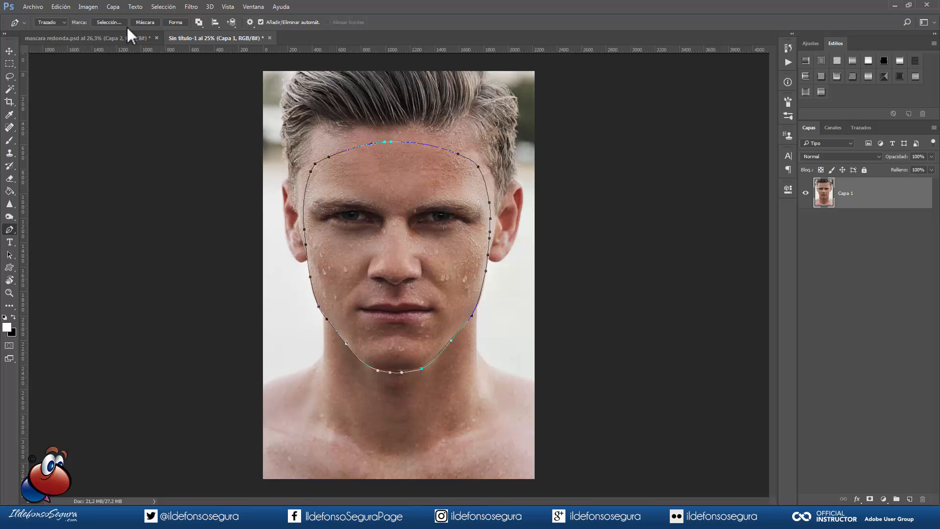
Convert the face path to a new anti-aliased selection with 0 pixels feather and copy the selected face to a new layer.
{"action": "left_click", "coordinate": [109, 23]}
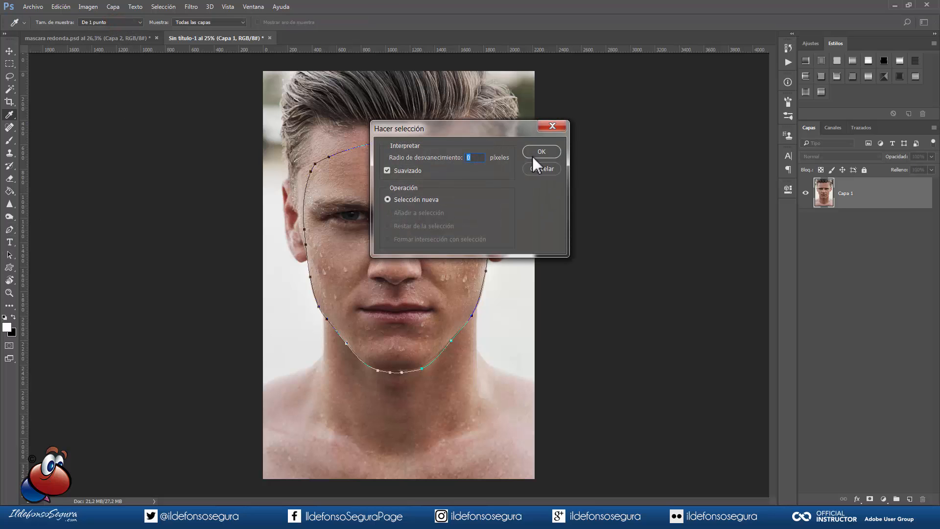
{"action": "left_click", "coordinate": [549, 155]}
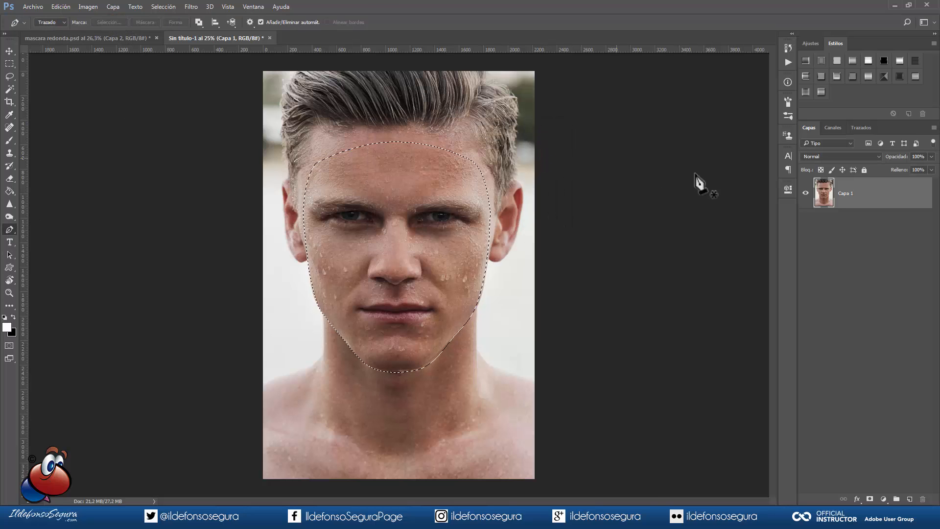
{"action": "key", "text": "ctrl+j"}
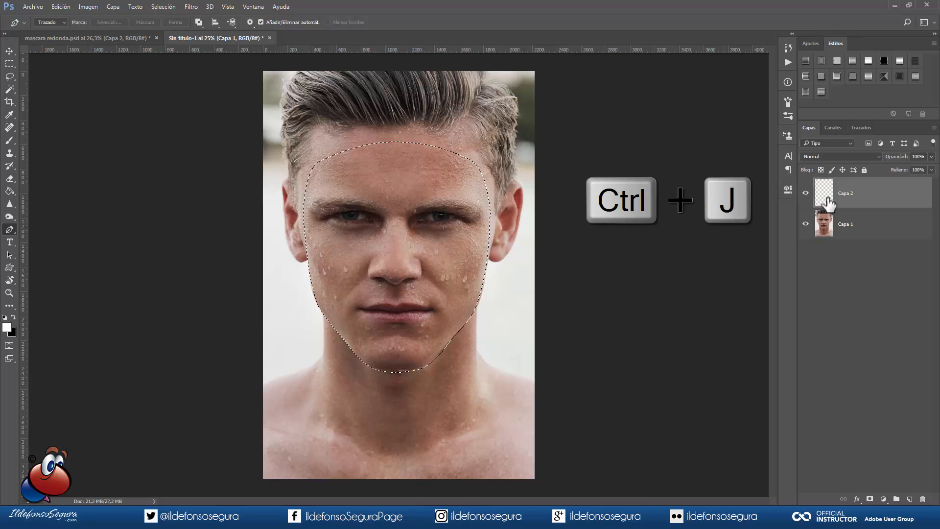
{"action": "left_click", "coordinate": [805, 228]}
{"action": "left_click", "coordinate": [805, 225]}
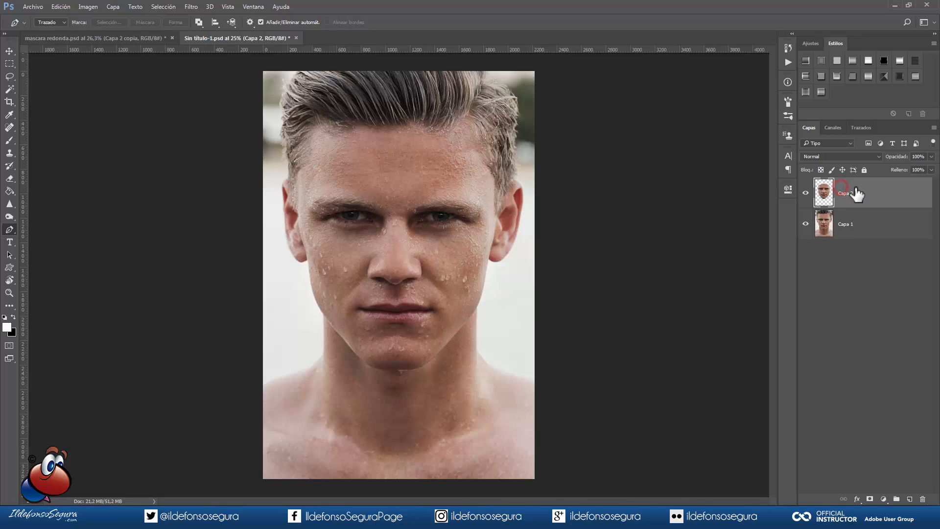
Add a layer mask to Capa 2 and paint black eye openings with a hard elliptical brush of 43% roundness.
{"action": "left_click", "coordinate": [869, 498]}
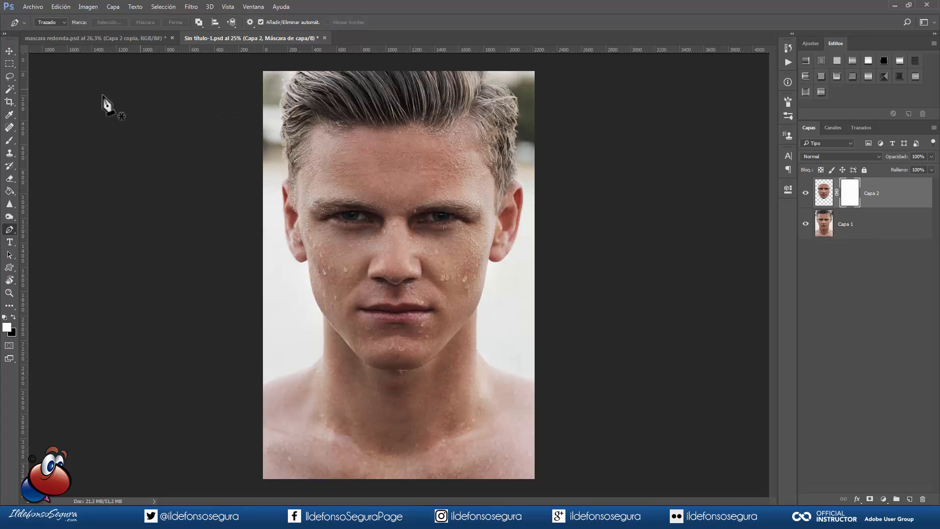
{"action": "left_click", "coordinate": [10, 141]}
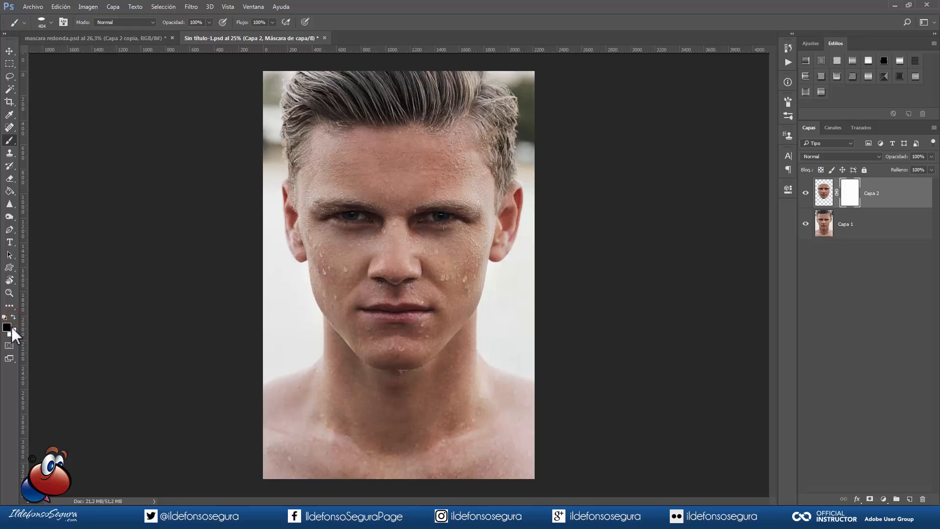
{"action": "left_click", "coordinate": [254, 7]}
{"action": "left_click", "coordinate": [280, 360]}
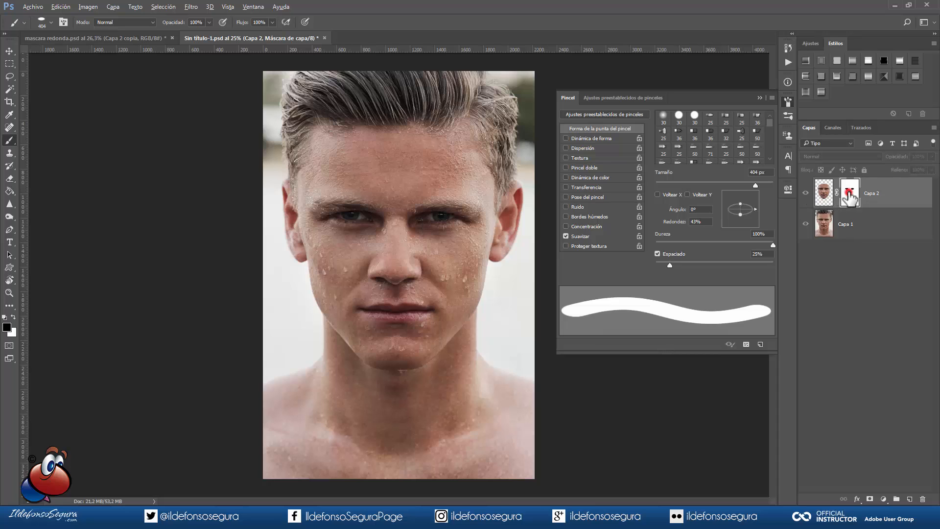
{"action": "left_click", "coordinate": [849, 192], "text": "alt"}
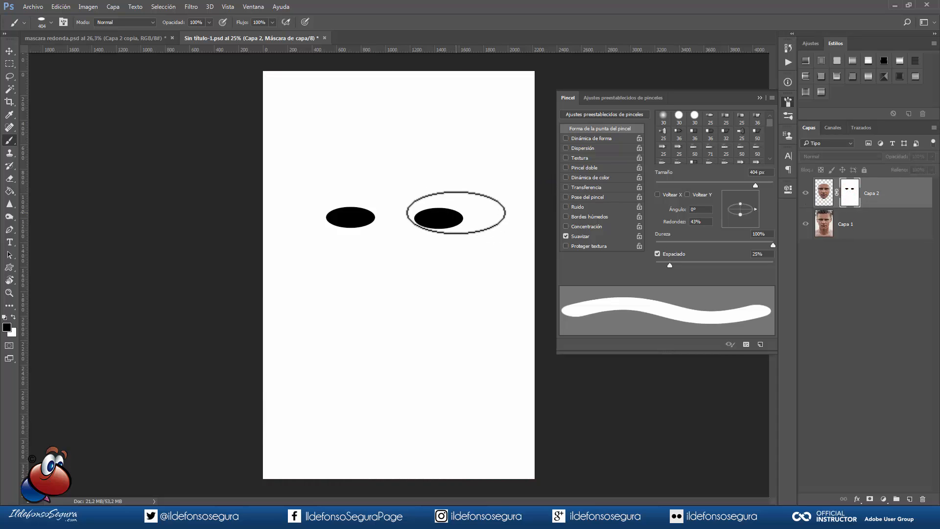
{"action": "left_click", "coordinate": [851, 194], "text": "alt"}
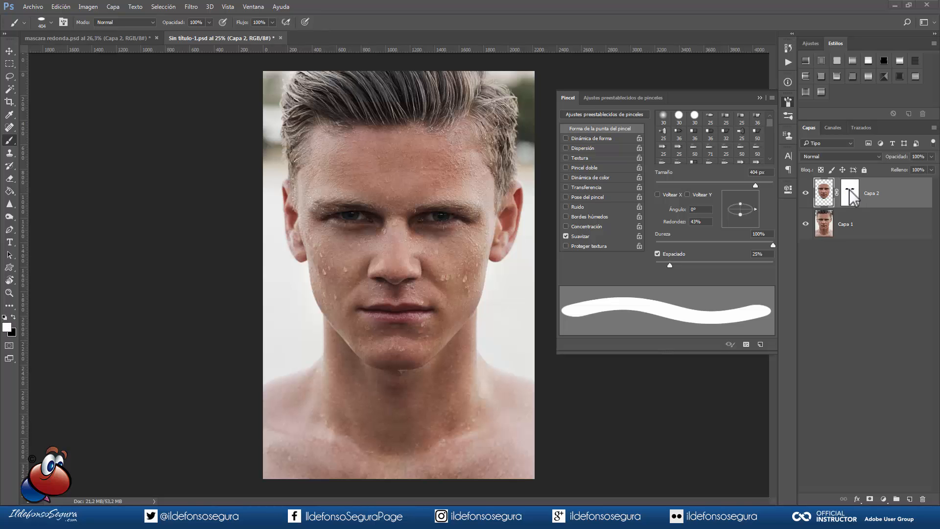
{"action": "left_click", "coordinate": [805, 224]}
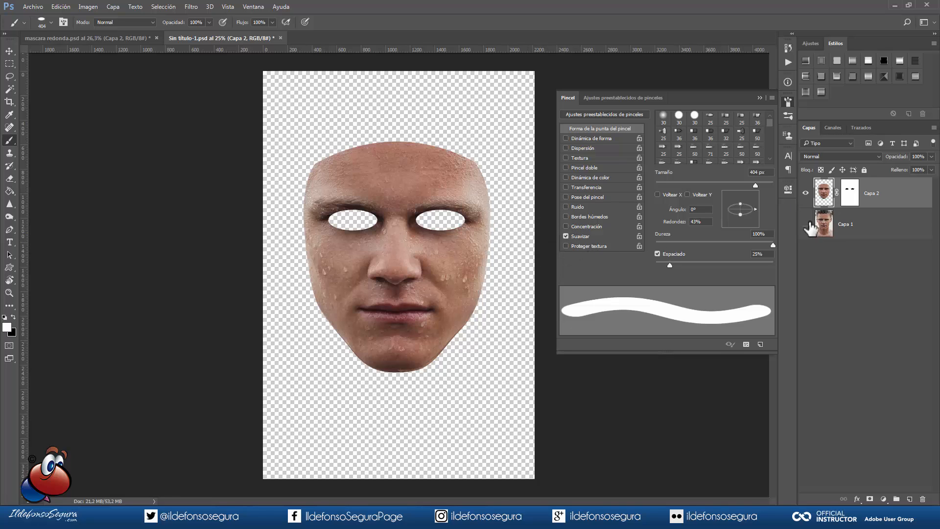
{"action": "left_click", "coordinate": [806, 224]}
Duplicate the masked face layer Capa 2 and hide both Capa 2 and Capa 1.
{"action": "key", "text": "ctrl+j"}
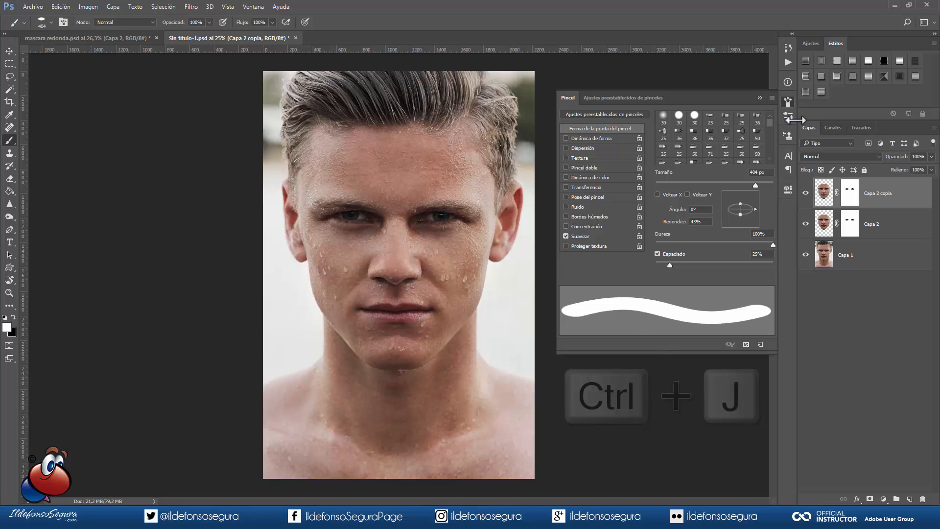
{"action": "left_click", "coordinate": [759, 97]}
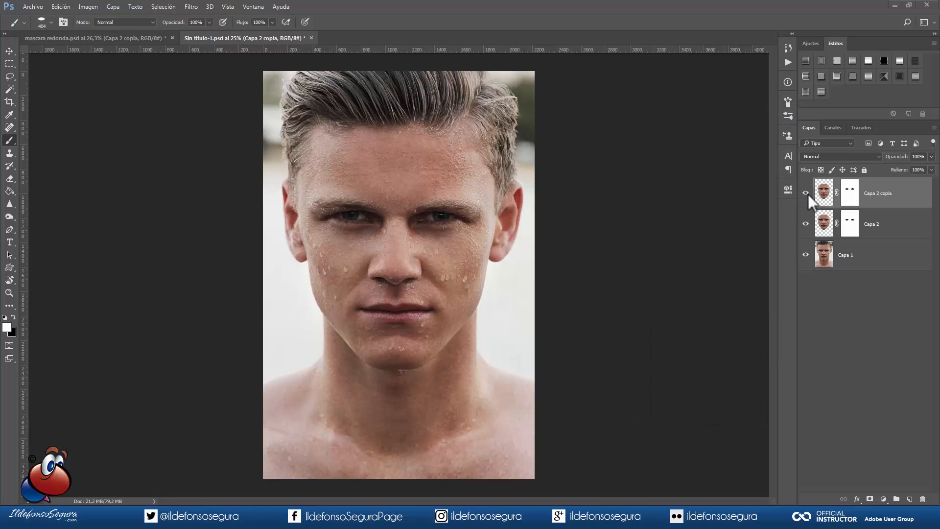
{"action": "left_click", "coordinate": [805, 224]}
{"action": "left_click", "coordinate": [806, 255]}
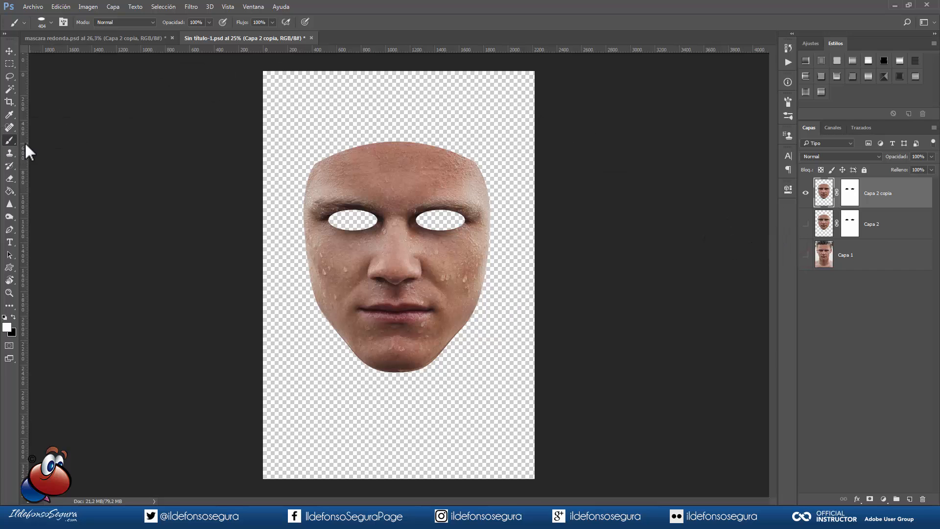
Remove the water drops from the cheeks, nose and chin on Capa 2 copia with the content-aware Spot Healing Brush at 72 px.
{"action": "left_click", "coordinate": [9, 128]}
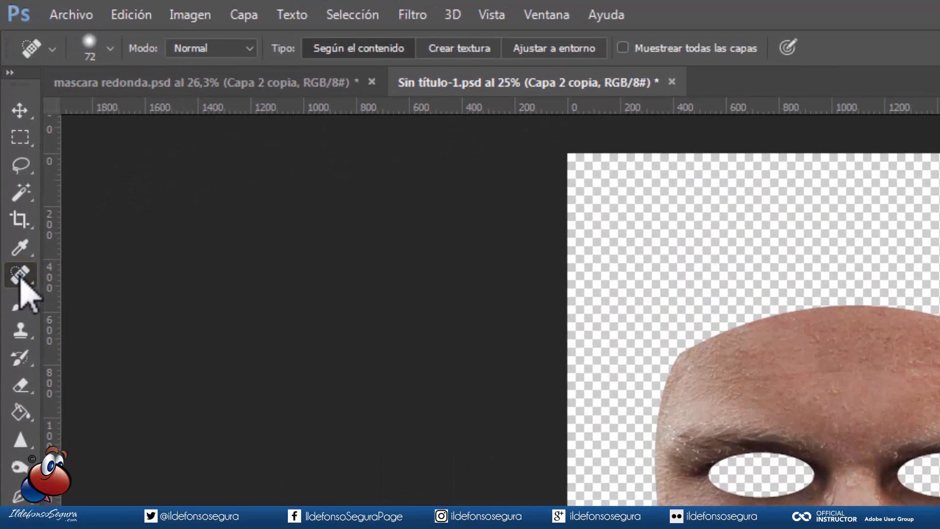
{"action": "right_click", "coordinate": [20, 277]}
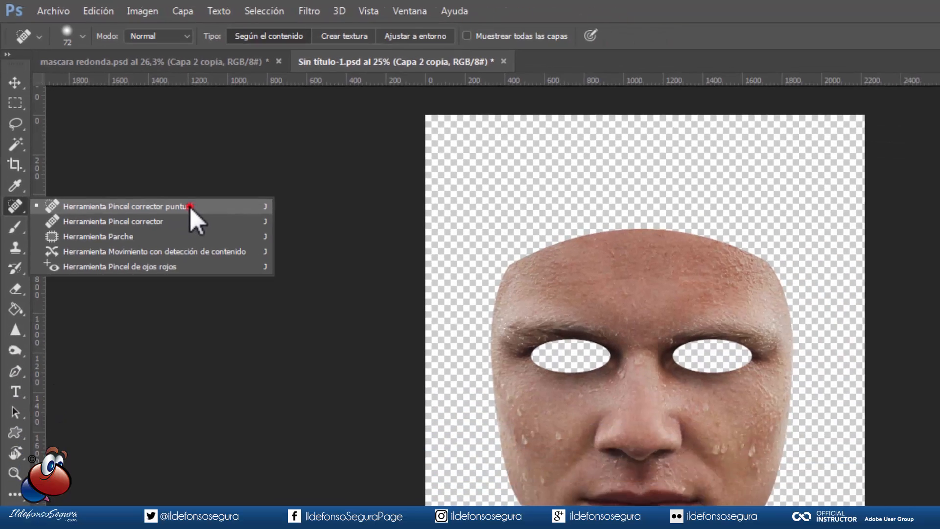
{"action": "left_click", "coordinate": [254, 276]}
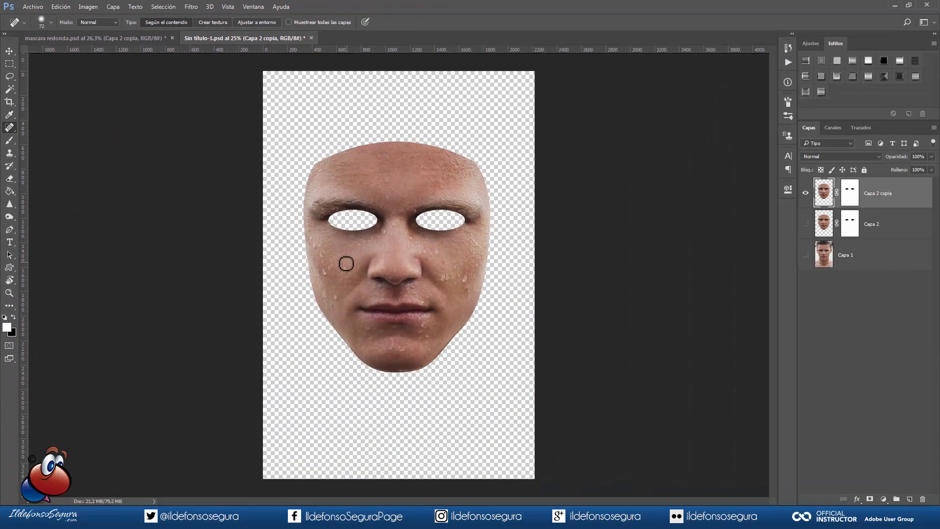
{"action": "left_click_drag", "start_coordinate": [346, 271], "coordinate": [346, 270]}
{"action": "left_click_drag", "start_coordinate": [443, 279], "coordinate": [443, 279]}
{"action": "left_click", "coordinate": [422, 251]}
{"action": "left_click", "coordinate": [384, 232]}
{"action": "left_click", "coordinate": [323, 274]}
{"action": "left_click", "coordinate": [317, 251]}
{"action": "left_click", "coordinate": [310, 239]}
{"action": "left_click", "coordinate": [333, 296]}
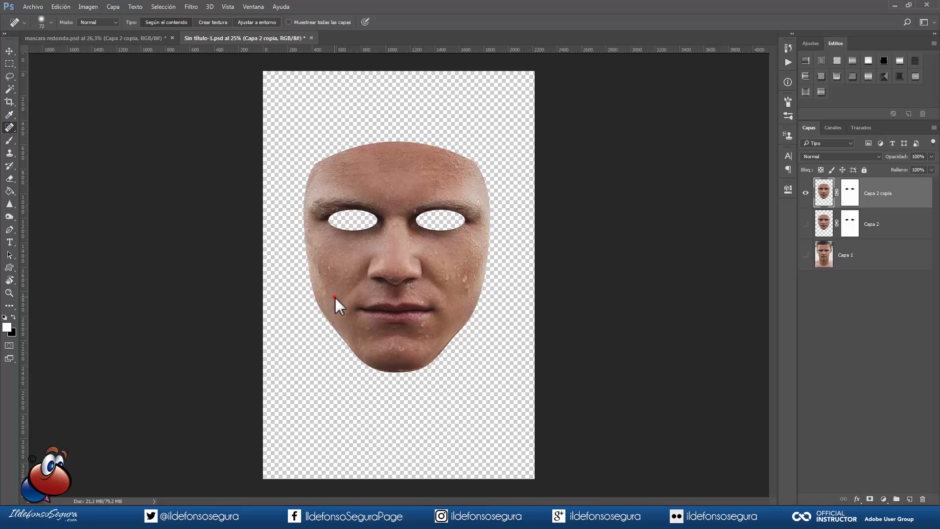
{"action": "left_click", "coordinate": [422, 330]}
{"action": "left_click", "coordinate": [429, 336]}
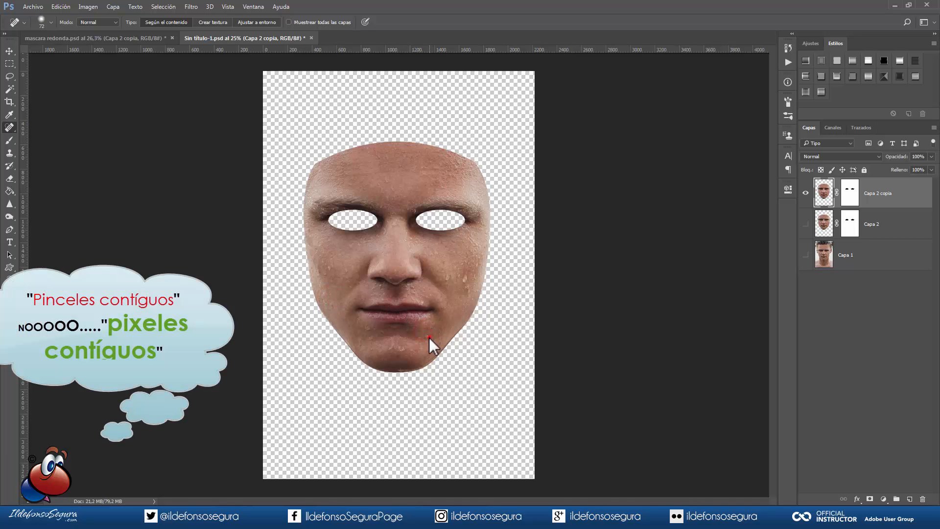
{"action": "left_click", "coordinate": [429, 351]}
{"action": "left_click", "coordinate": [453, 279]}
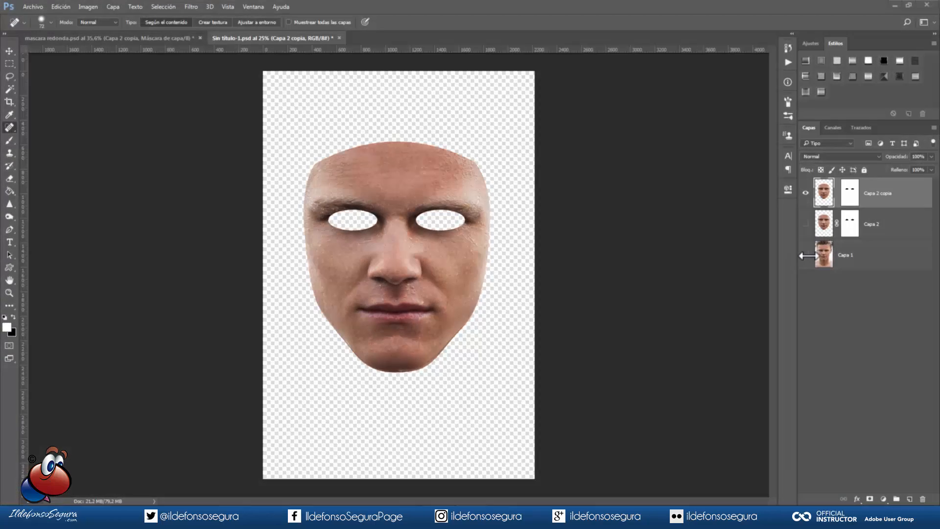
Show the Capa 1 photo again and compare the face with and without the retouched layer.
{"action": "left_click", "coordinate": [805, 256]}
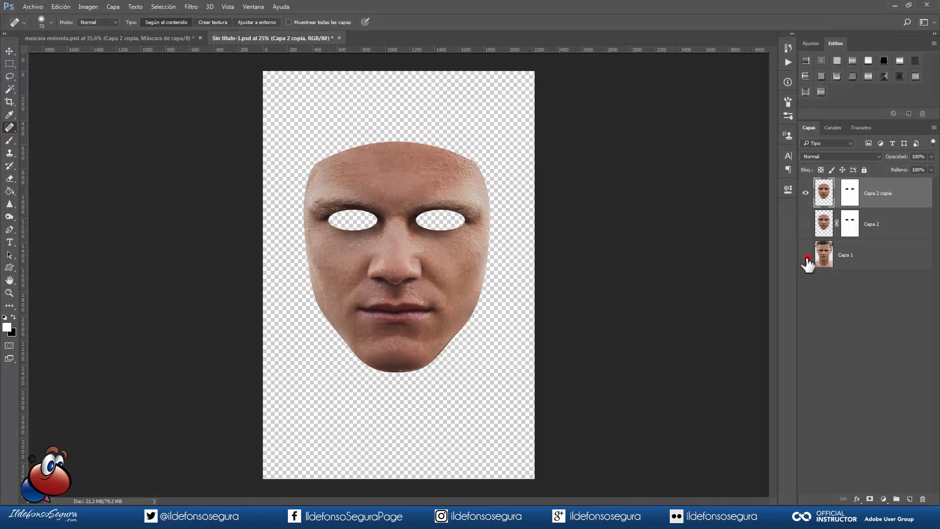
{"action": "left_click", "coordinate": [806, 255]}
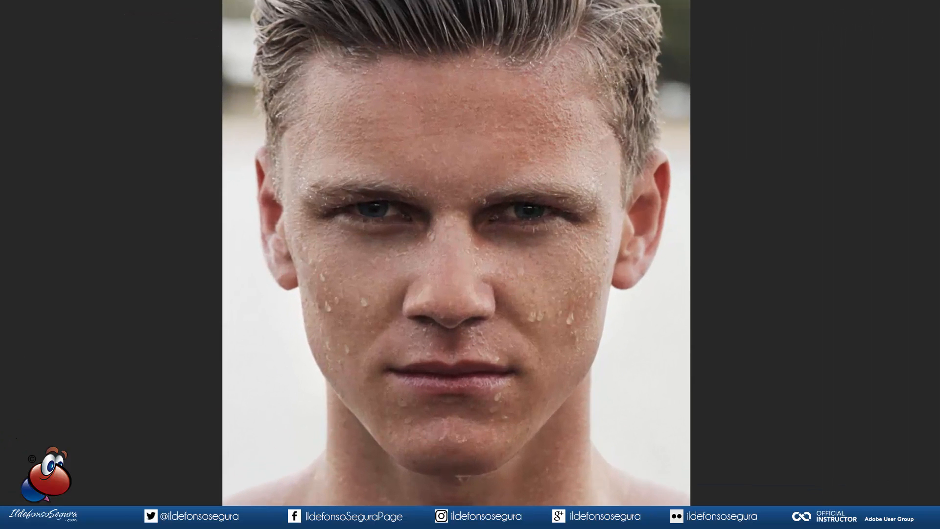
{"action": "left_click", "coordinate": [805, 193]}
{"action": "left_click", "coordinate": [805, 193]}
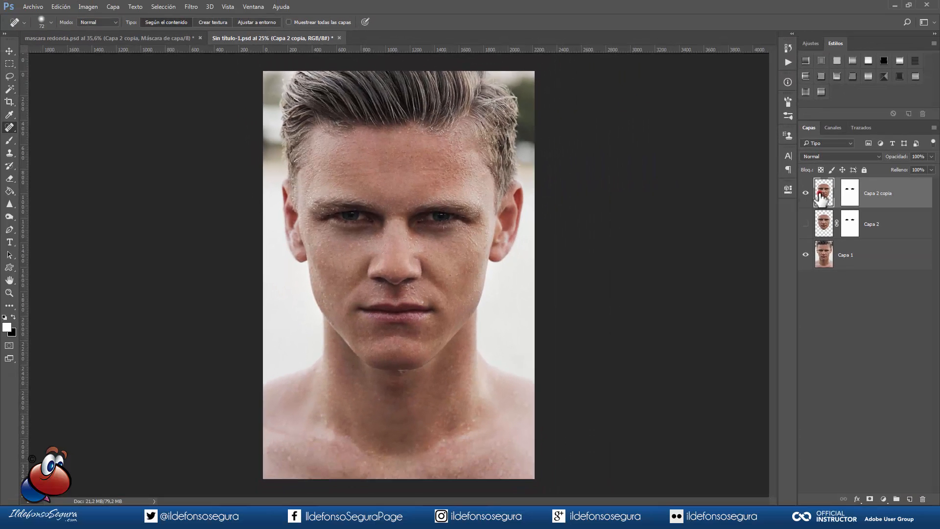
Duplicate the retouched face layer and hide Capa 2 copia.
{"action": "key", "text": "ctrl+j"}
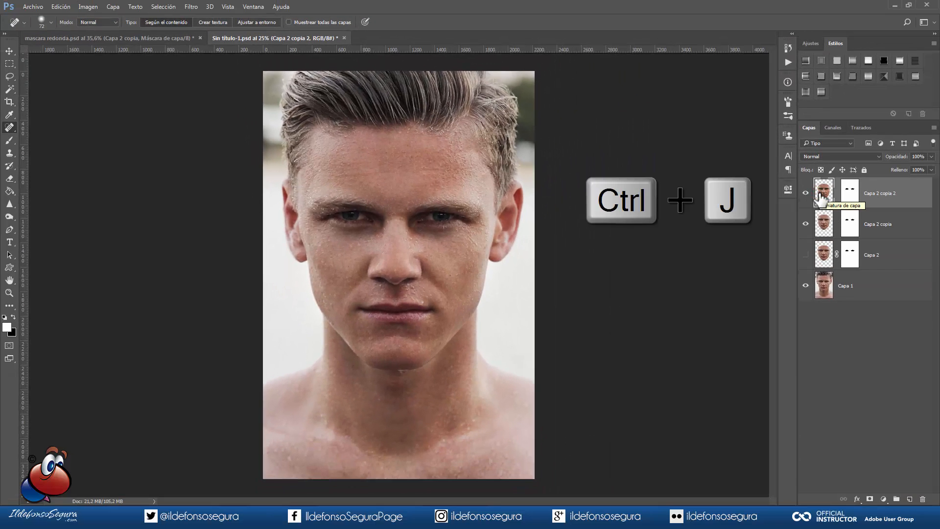
{"action": "left_click", "coordinate": [805, 224]}
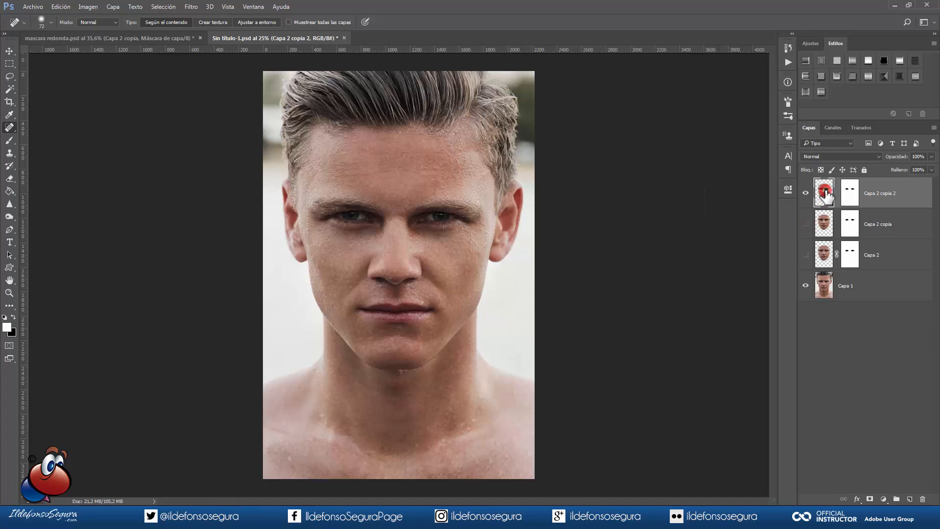
Scale the Capa 2 copia 2 face layer proportionally to 102% in width and height with Free Transform.
{"action": "key", "text": "ctrl+t"}
{"action": "key", "text": "ctrl+t"}
{"action": "left_click", "coordinate": [390, 182]}
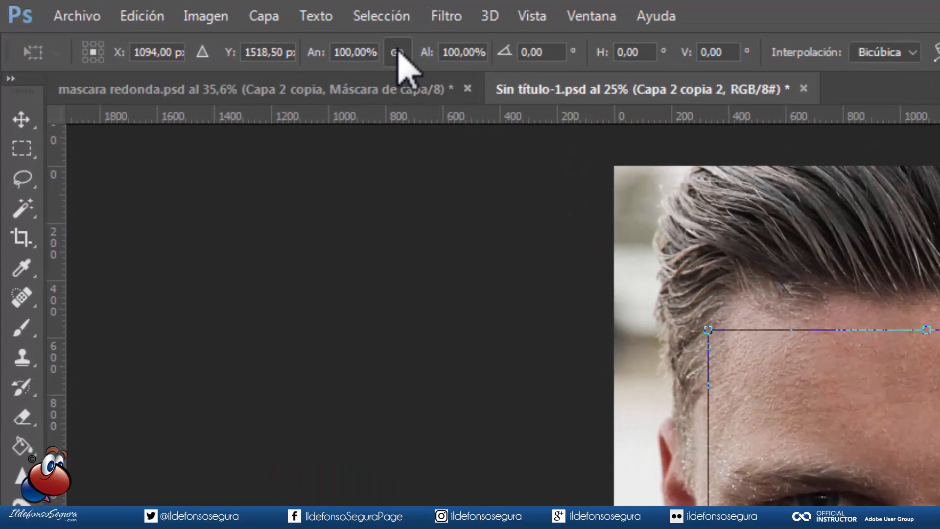
{"action": "left_click", "coordinate": [398, 53]}
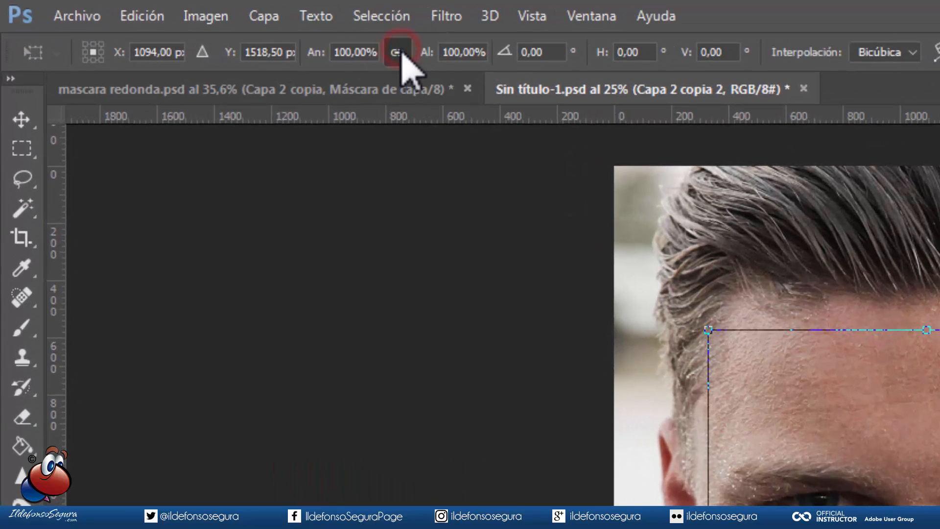
{"action": "left_click", "coordinate": [473, 53]}
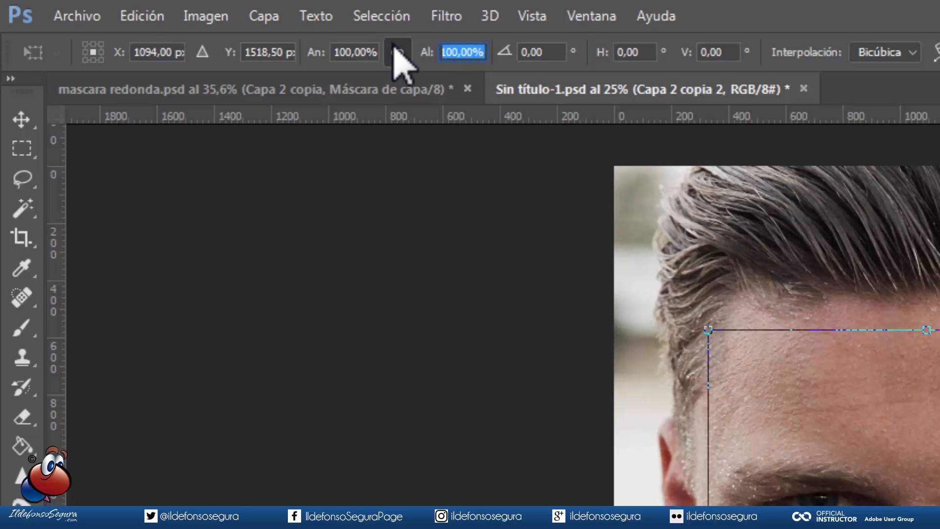
{"action": "type", "text": "102"}
{"action": "key", "text": "Return"}
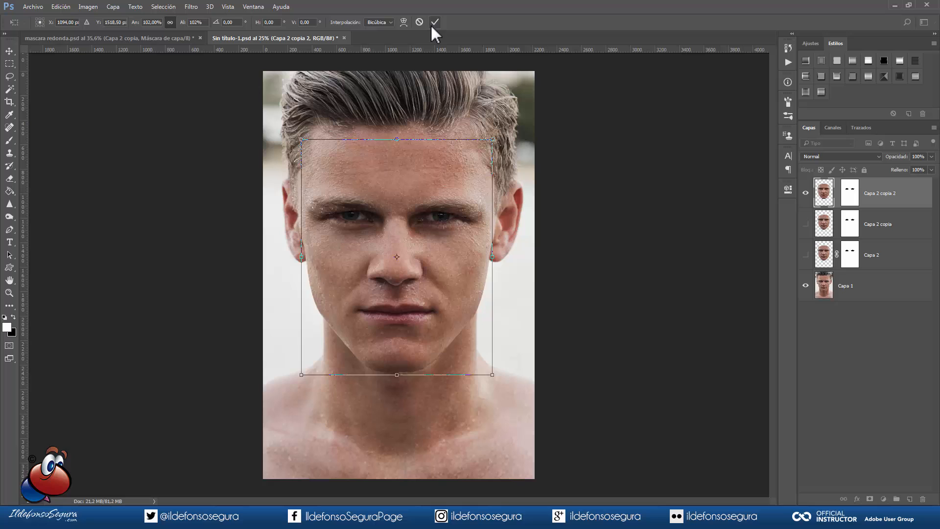
{"action": "left_click", "coordinate": [491, 24]}
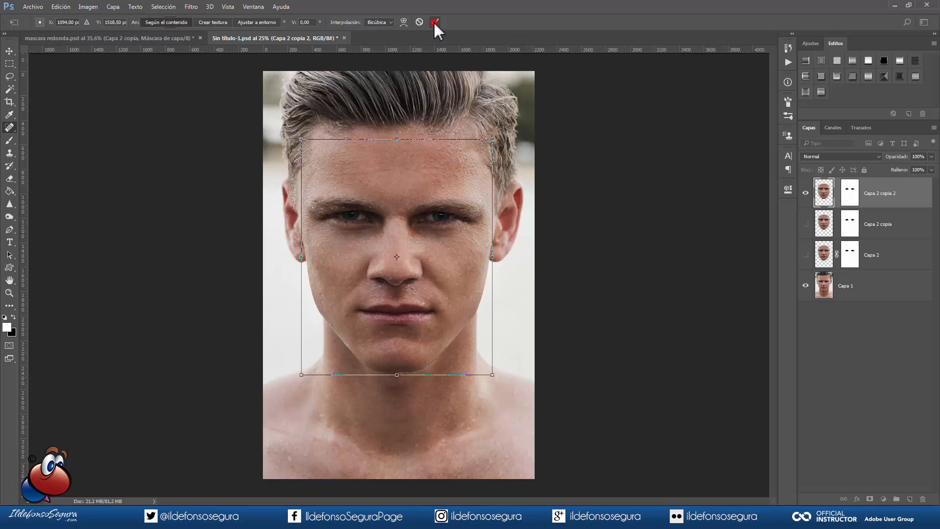
Compare the portrait with and without the enlarged face layer Capa 2 copia 2.
{"action": "left_click", "coordinate": [806, 193]}
{"action": "left_click", "coordinate": [805, 193]}
{"action": "left_click", "coordinate": [805, 193]}
{"action": "left_click", "coordinate": [805, 194]}
Convert the Capa 2 copia 2 layer into a smart object.
{"action": "key", "text": "v"}
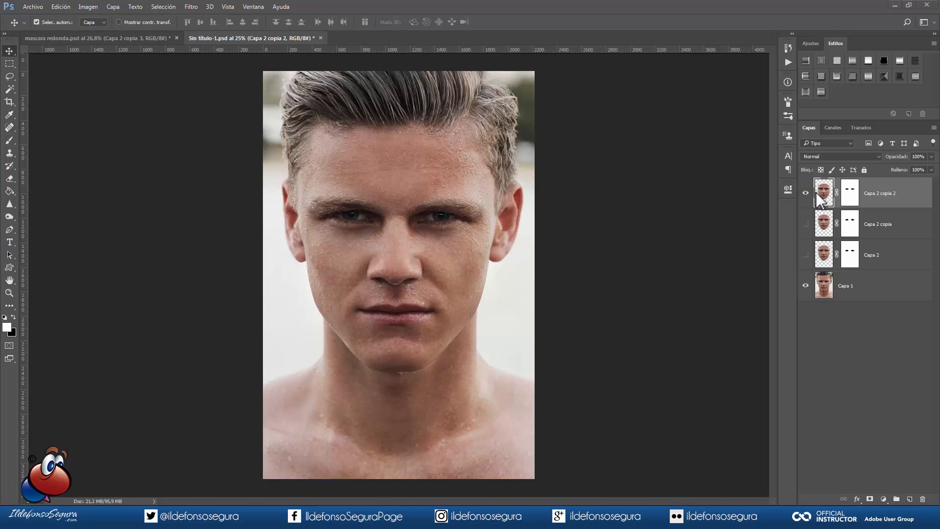
{"action": "right_click", "coordinate": [865, 194]}
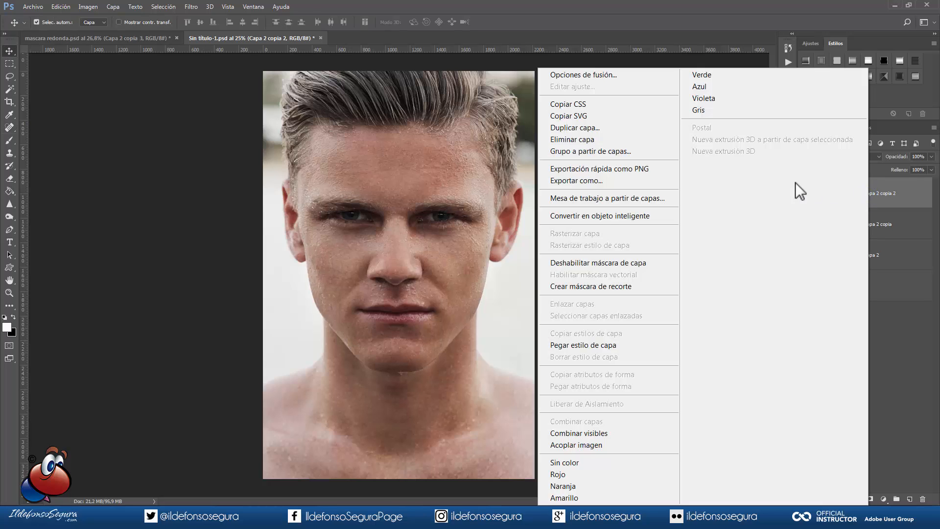
{"action": "left_click", "coordinate": [630, 214]}
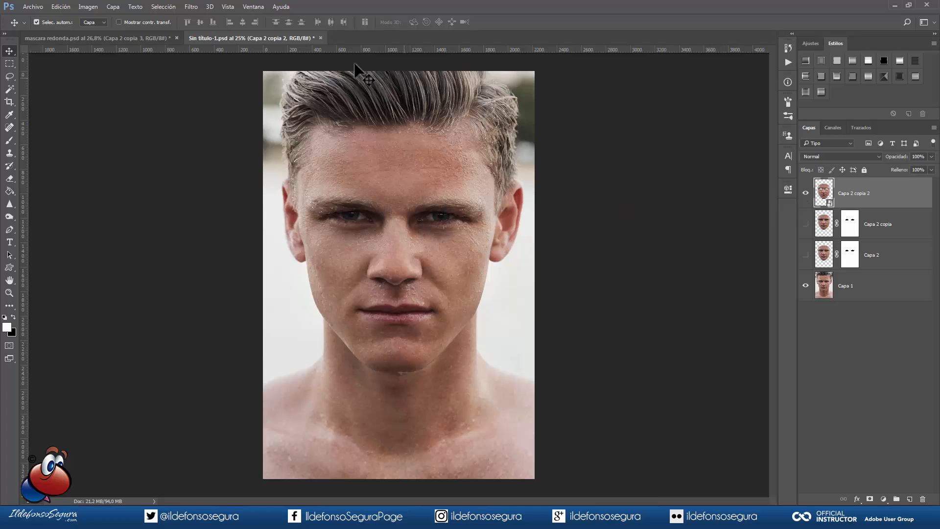
Apply a Surface Blur (Desenfoque de superficie) smart filter to the face with a 20-pixel radius and a threshold of 100 levels.
{"action": "left_click", "coordinate": [191, 7]}
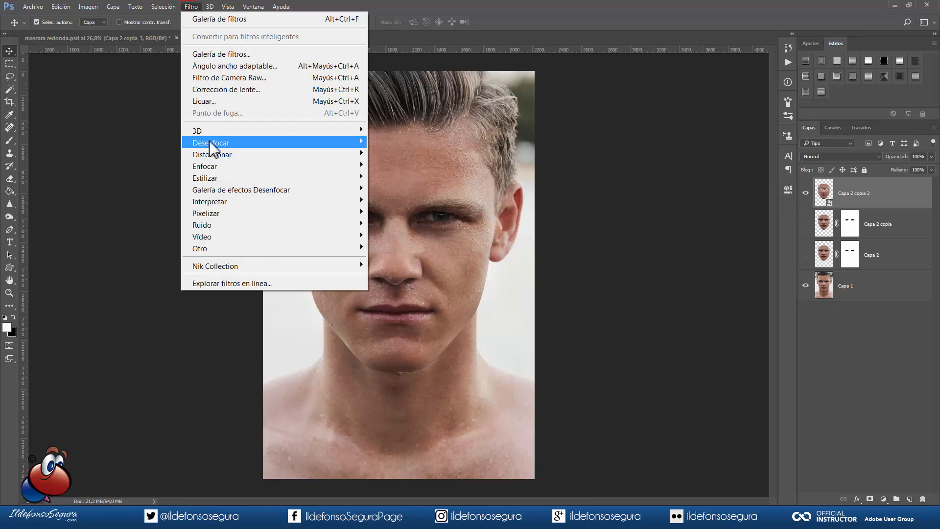
{"action": "mouse_move", "coordinate": [216, 144]}
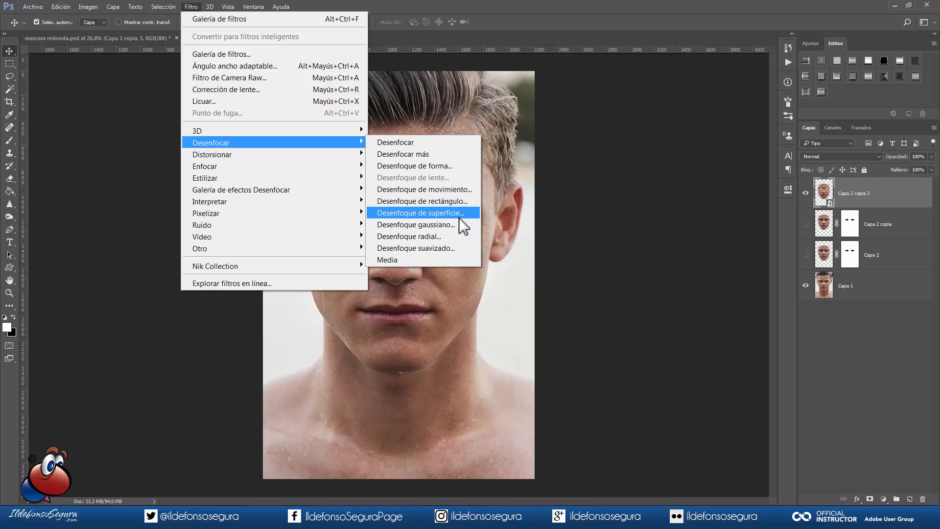
{"action": "left_click", "coordinate": [463, 212]}
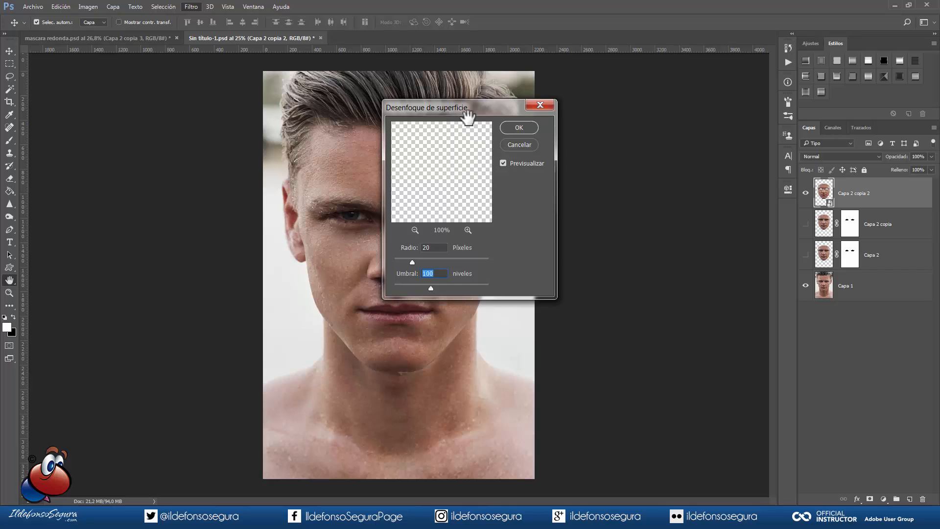
{"action": "left_click_drag", "start_coordinate": [470, 116], "coordinate": [548, 125]}
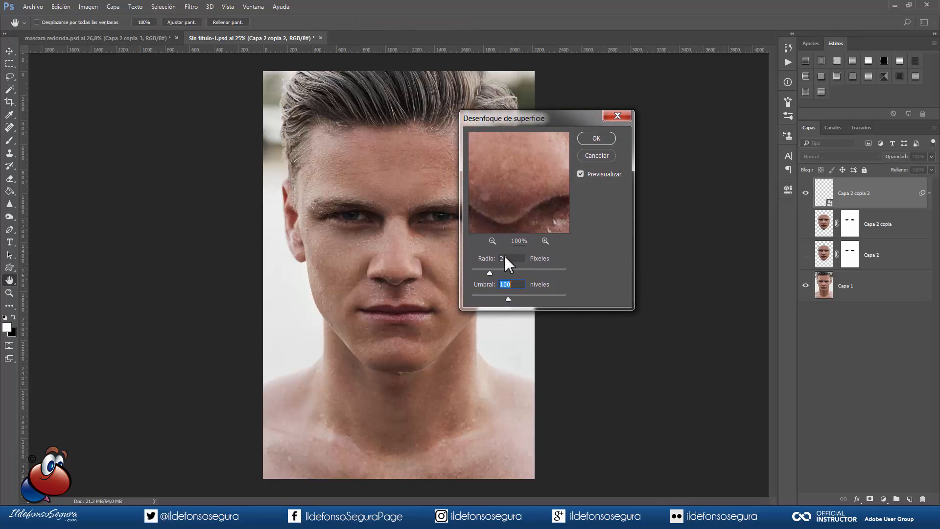
{"action": "left_click", "coordinate": [492, 240]}
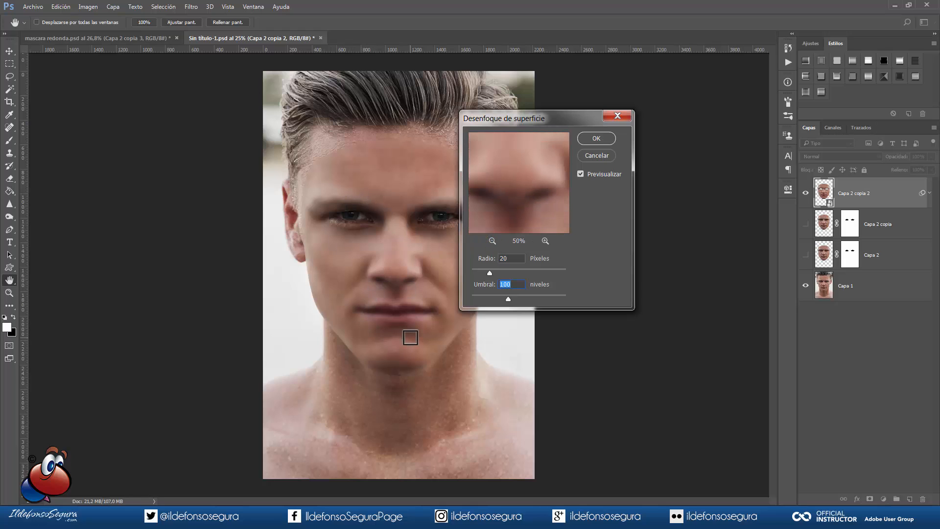
{"action": "left_click", "coordinate": [592, 141]}
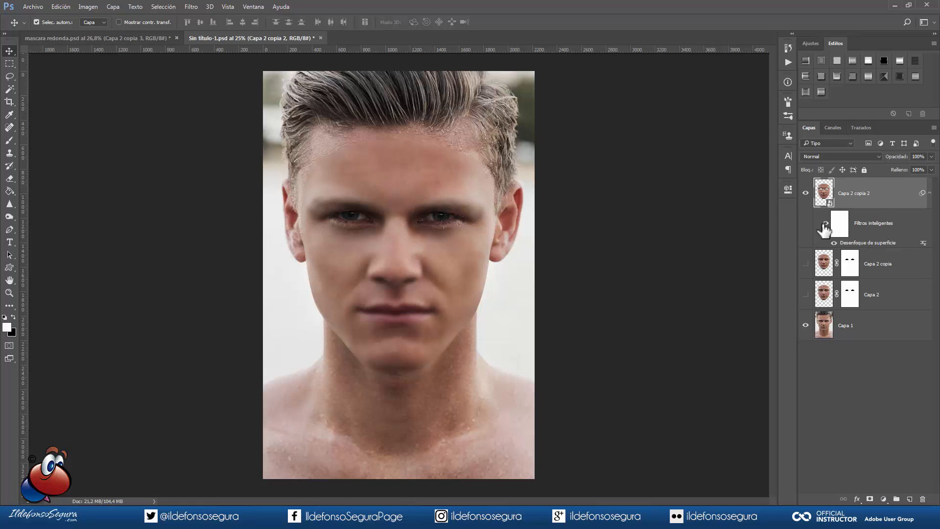
Choose Bordes acentuados in the Filter Gallery for the face with edge width 10, edge brightness 24 and smoothness 11, and compare before and after.
{"action": "left_click", "coordinate": [193, 8]}
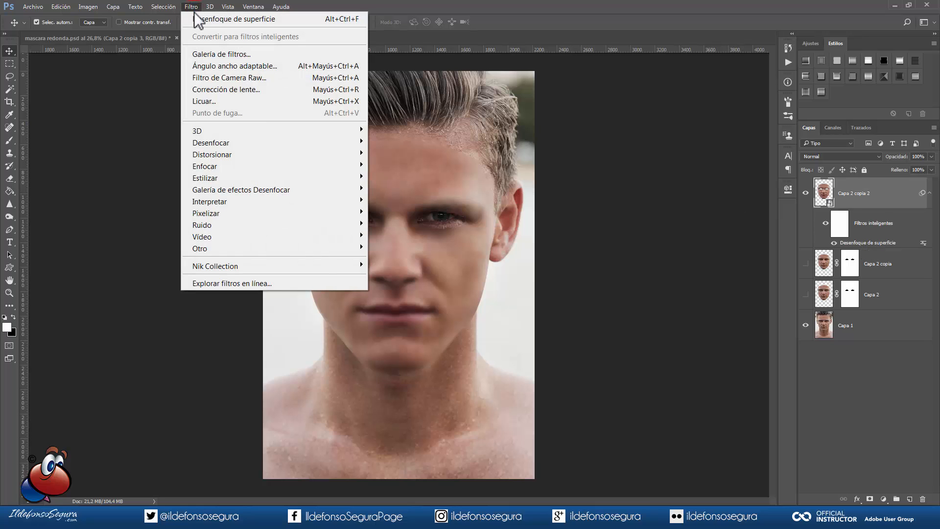
{"action": "left_click", "coordinate": [222, 52]}
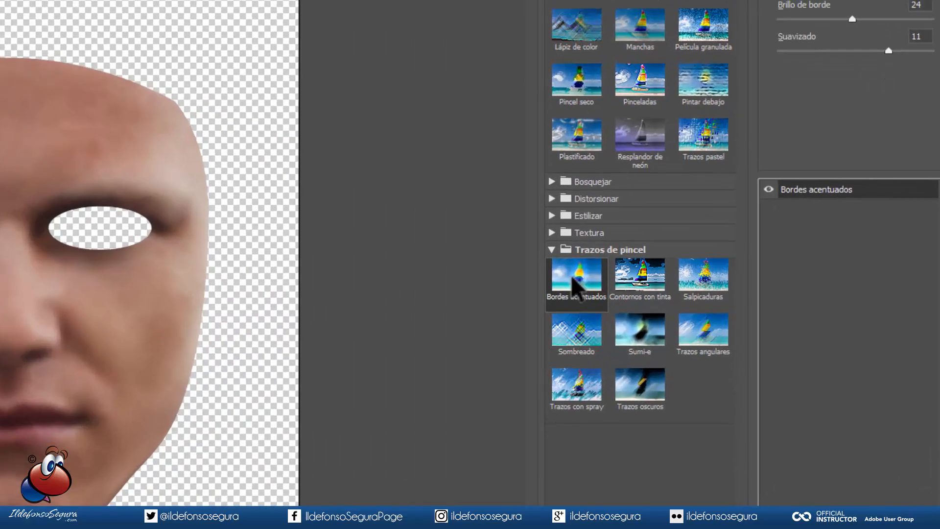
{"action": "left_click", "coordinate": [687, 272]}
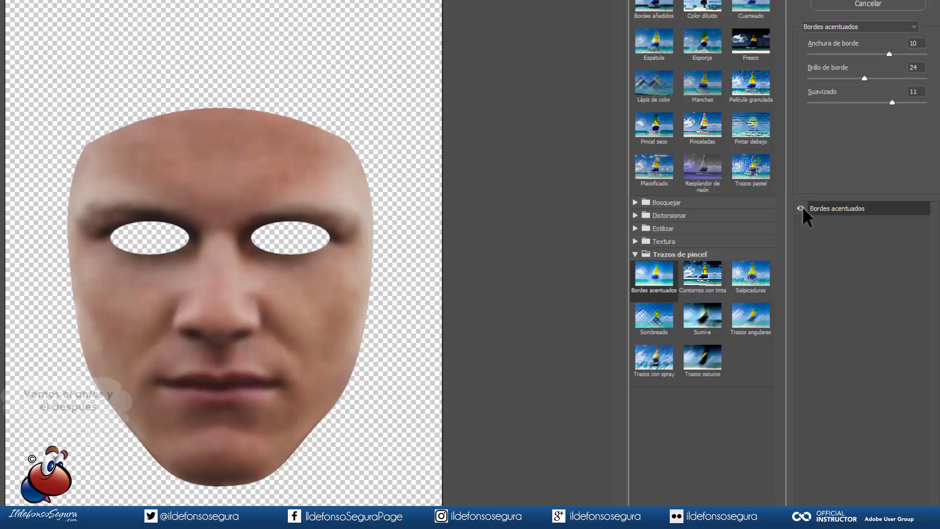
{"action": "left_click", "coordinate": [801, 209]}
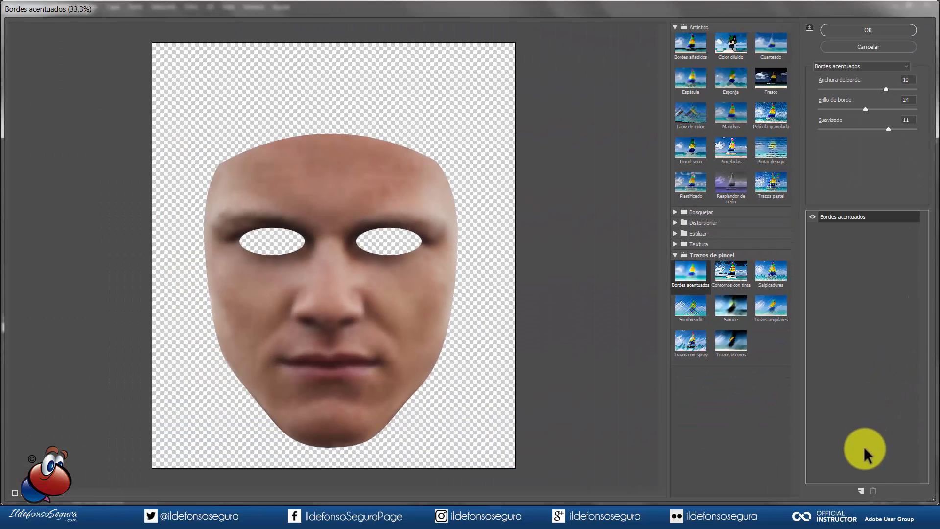
Stack a Plastificado effect over Bordes acentuados with intensity 5, detail 2 and smoothness 10, compare before and after, and apply the gallery.
{"action": "left_click", "coordinate": [861, 489]}
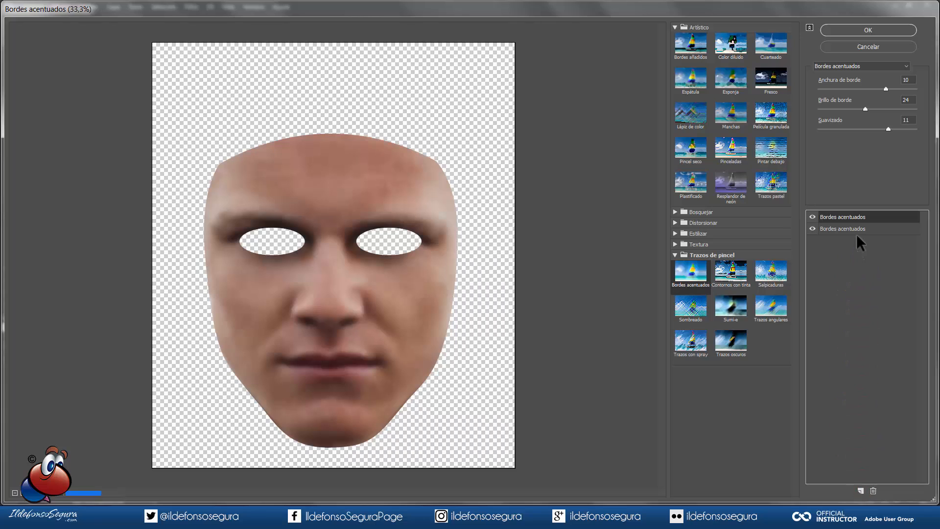
{"action": "left_click", "coordinate": [698, 184]}
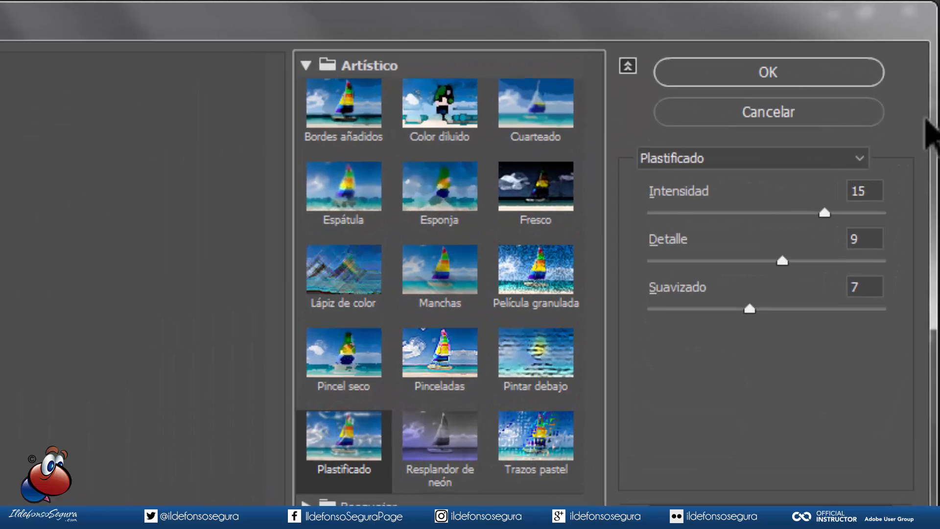
{"action": "left_click", "coordinate": [858, 191]}
{"action": "type", "text": "5"}
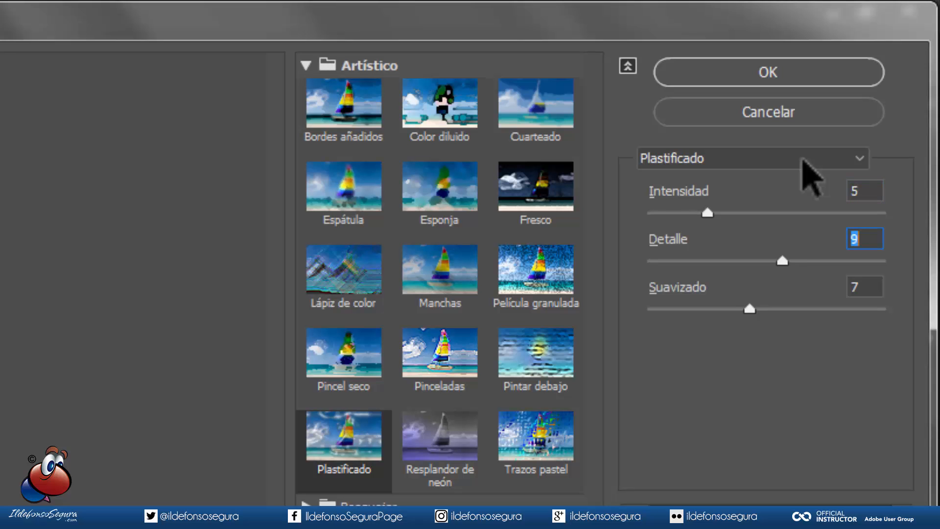
{"action": "type", "text": "2"}
{"action": "type", "text": "10"}
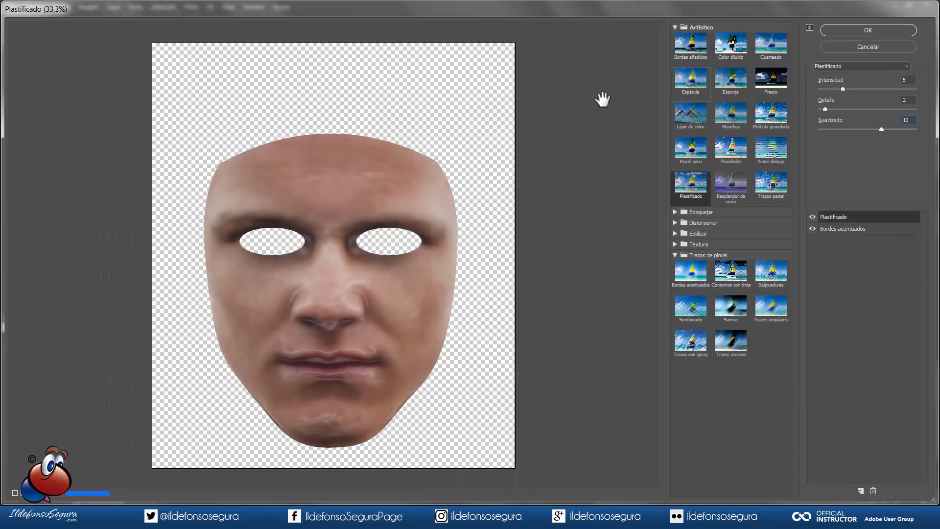
{"action": "left_click", "coordinate": [813, 216]}
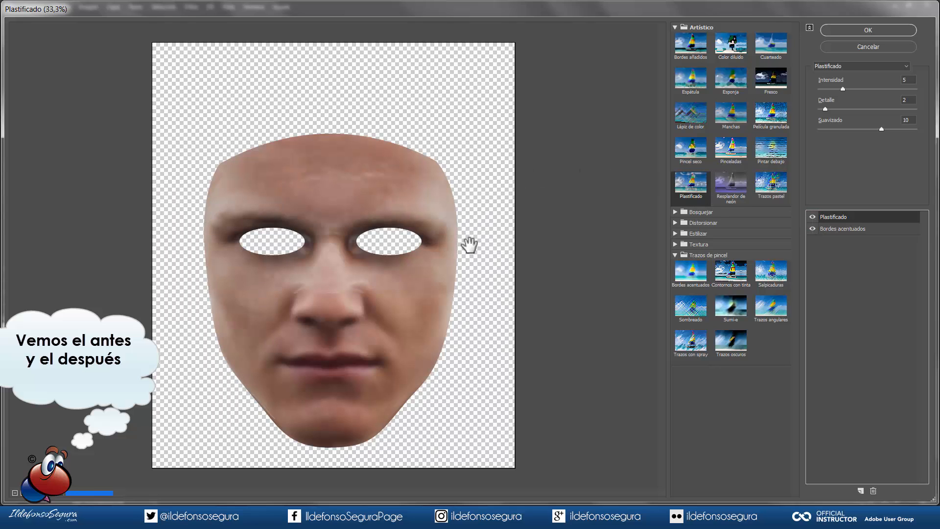
{"action": "left_click", "coordinate": [866, 29]}
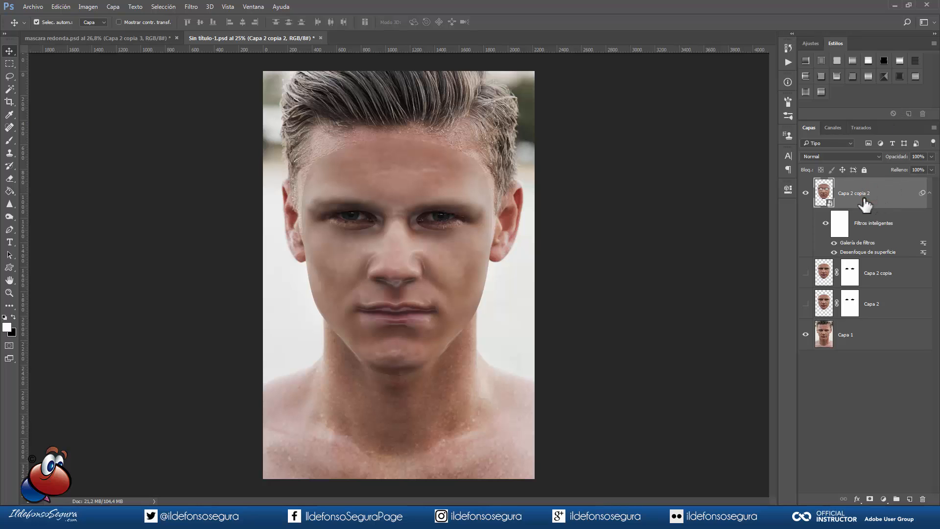
Add a Multiply Inner Glow to Capa 2 copia 2: opacity 13%, colour b2b2b2, softer edge origin, choke 3%, size 111 px, cone contour, range 65%.
{"action": "right_click", "coordinate": [865, 203]}
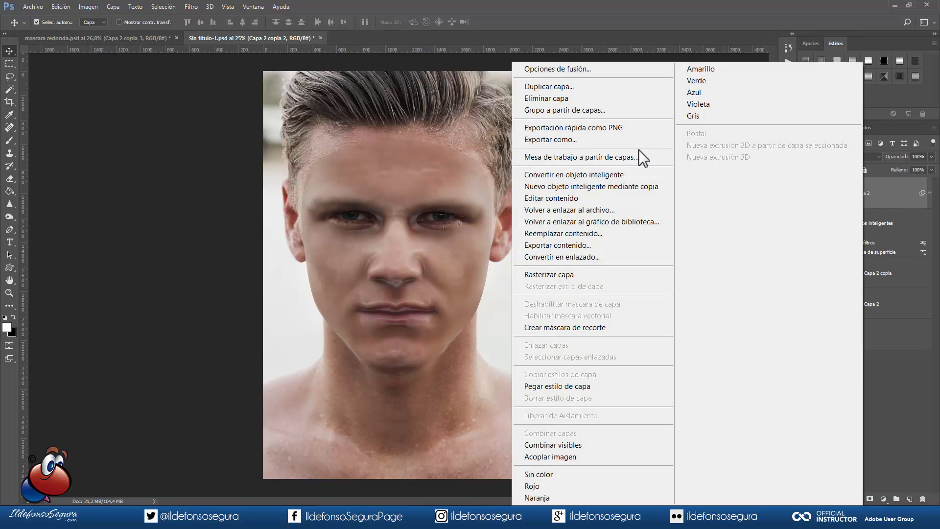
{"action": "left_click", "coordinate": [557, 70]}
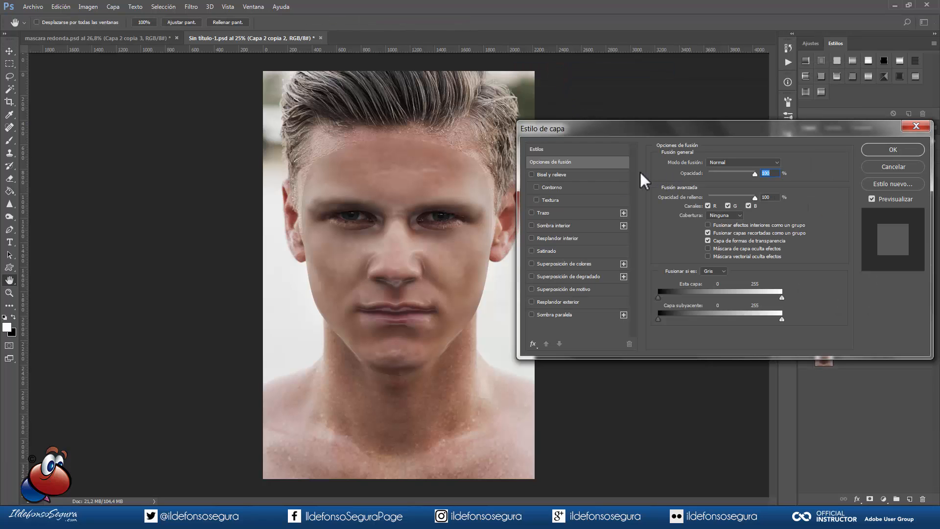
{"action": "left_click", "coordinate": [563, 237]}
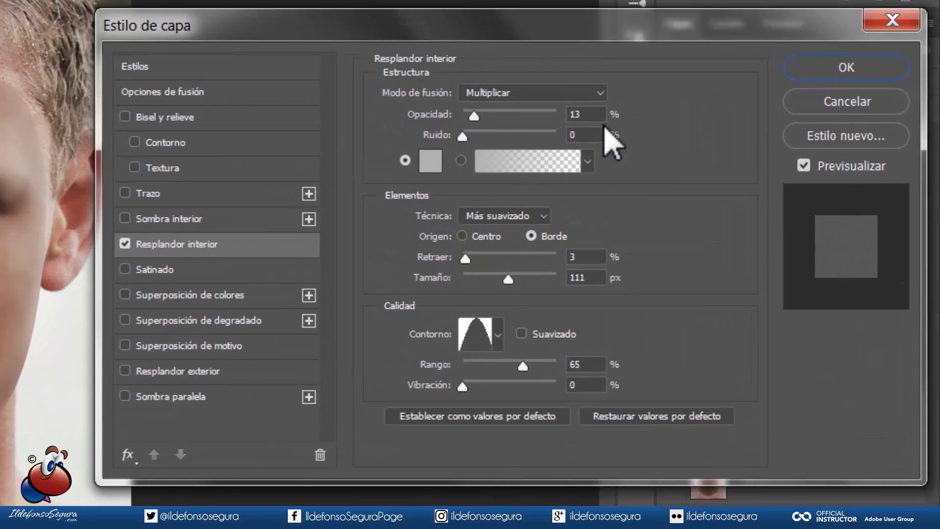
{"action": "left_click", "coordinate": [435, 161]}
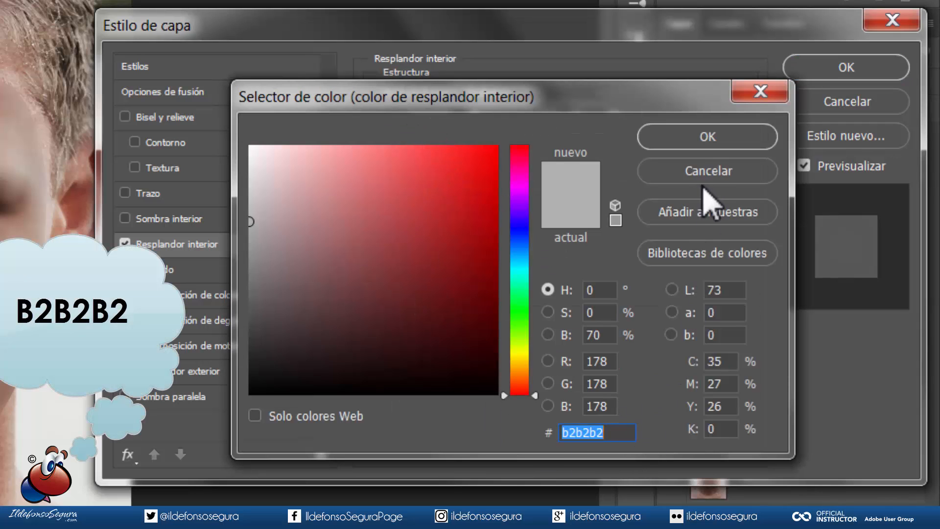
{"action": "left_click", "coordinate": [700, 140]}
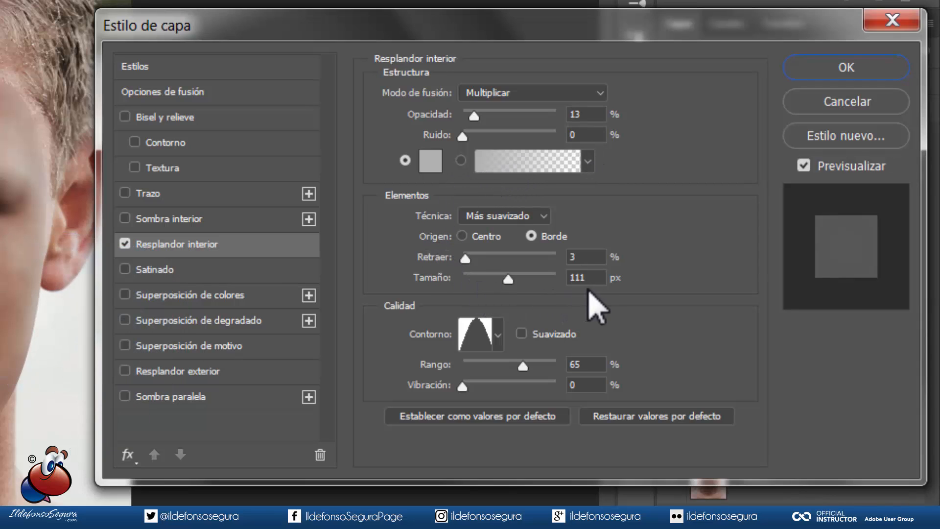
{"action": "left_click", "coordinate": [498, 335]}
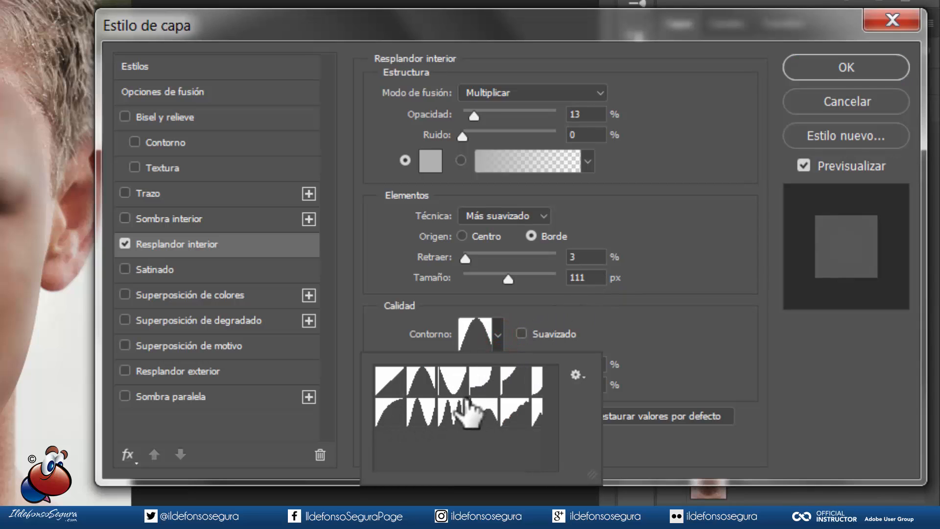
{"action": "left_click", "coordinate": [593, 315]}
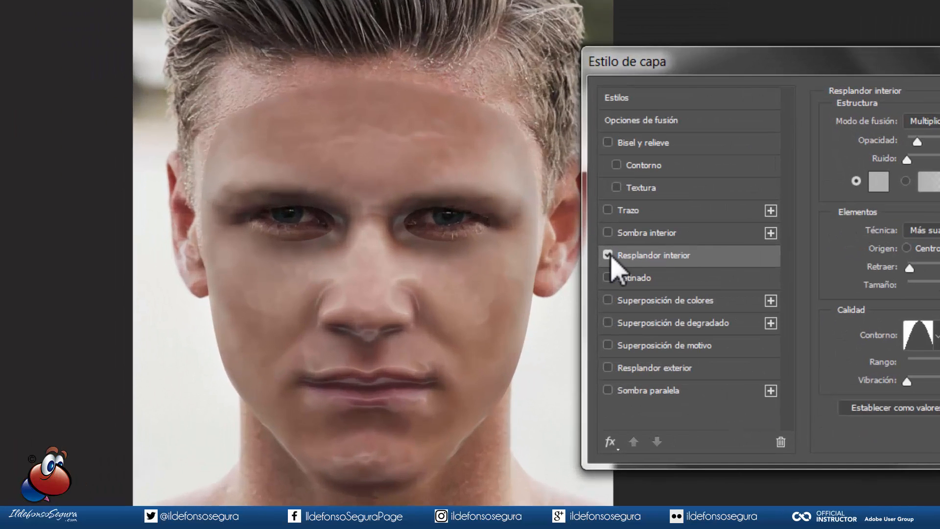
{"action": "left_click", "coordinate": [124, 243]}
{"action": "left_click", "coordinate": [608, 254]}
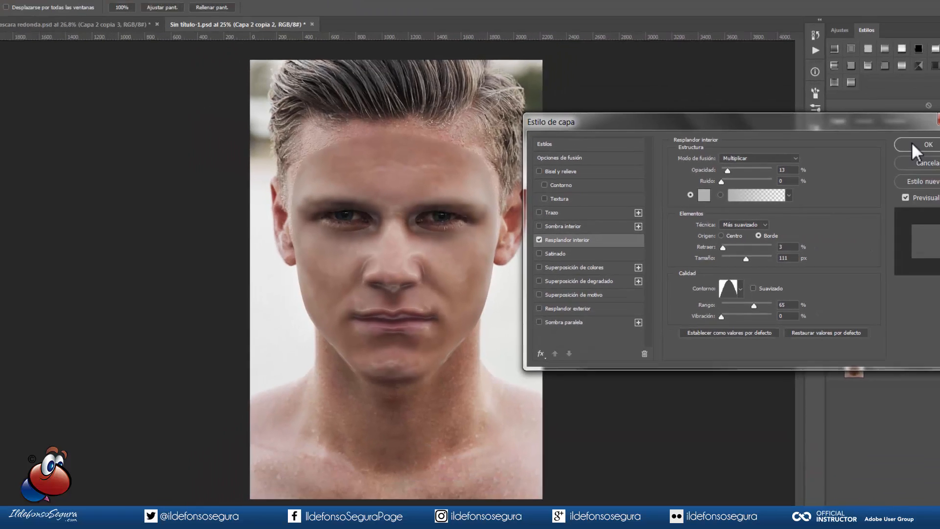
{"action": "left_click", "coordinate": [913, 143]}
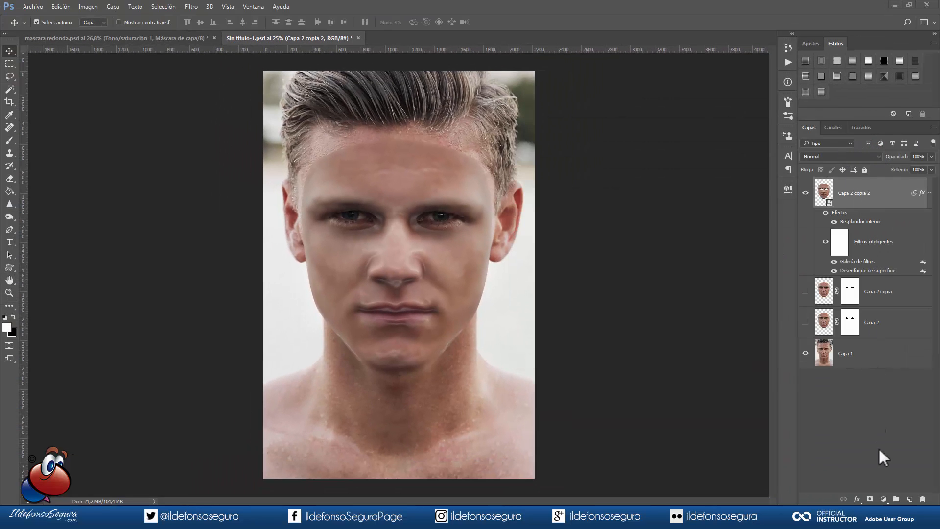
Add a Tono/saturación adjustment with saturation -100 above Capa 2 copia 2 and clip it to the face layer.
{"action": "left_click", "coordinate": [883, 498]}
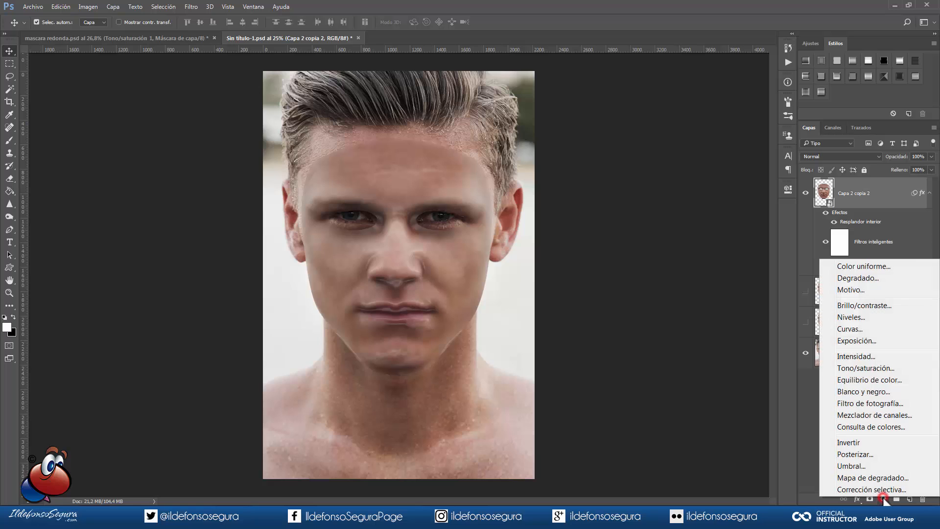
{"action": "left_click", "coordinate": [864, 369]}
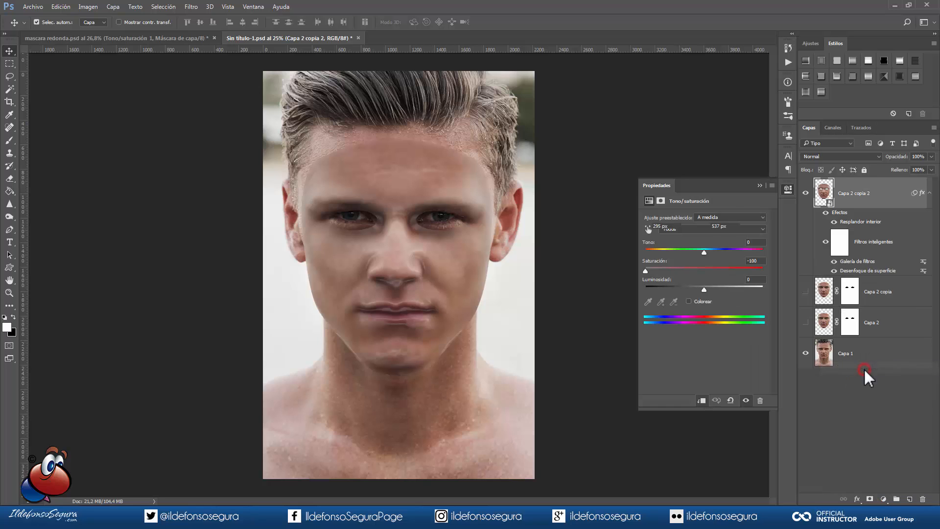
{"action": "left_click", "coordinate": [703, 400]}
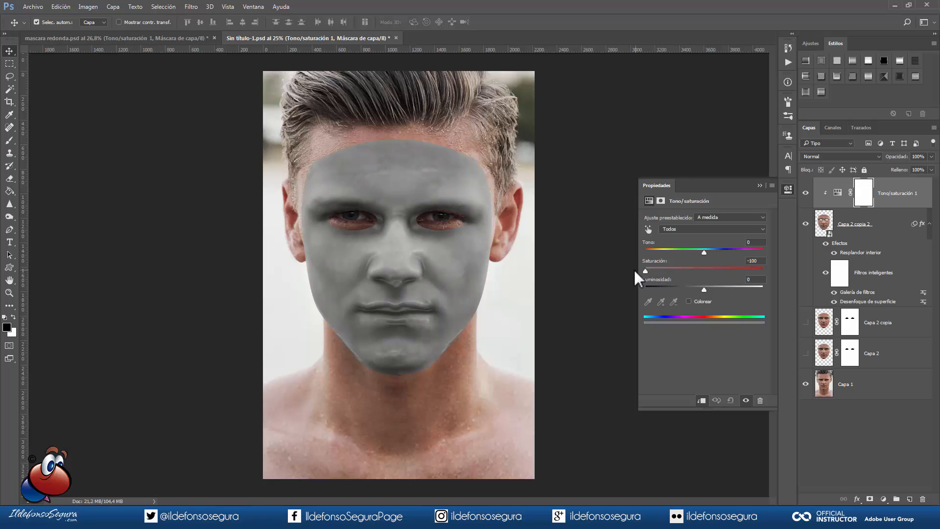
{"action": "left_click", "coordinate": [759, 185]}
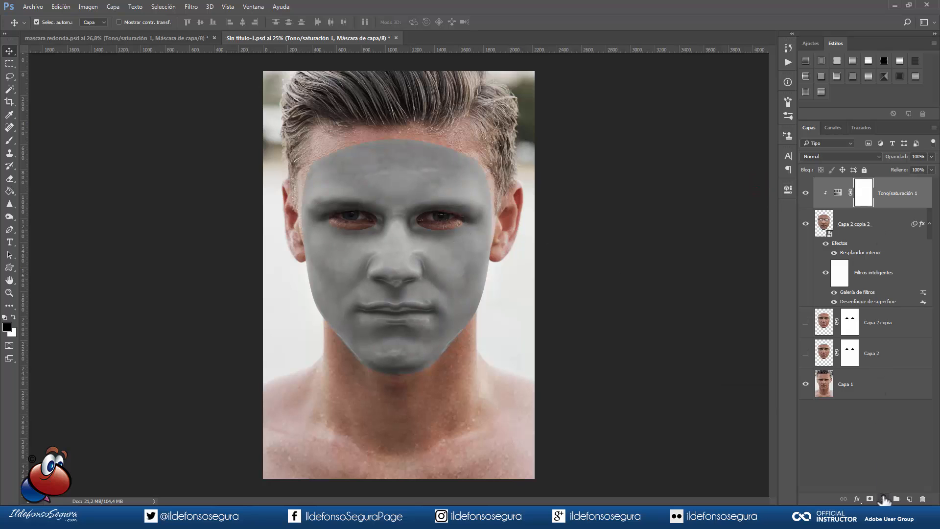
Add a Curvas adjustment clipped to the face and raise the RGB curve's midtones strongly to turn the mask nearly white.
{"action": "left_click", "coordinate": [884, 498]}
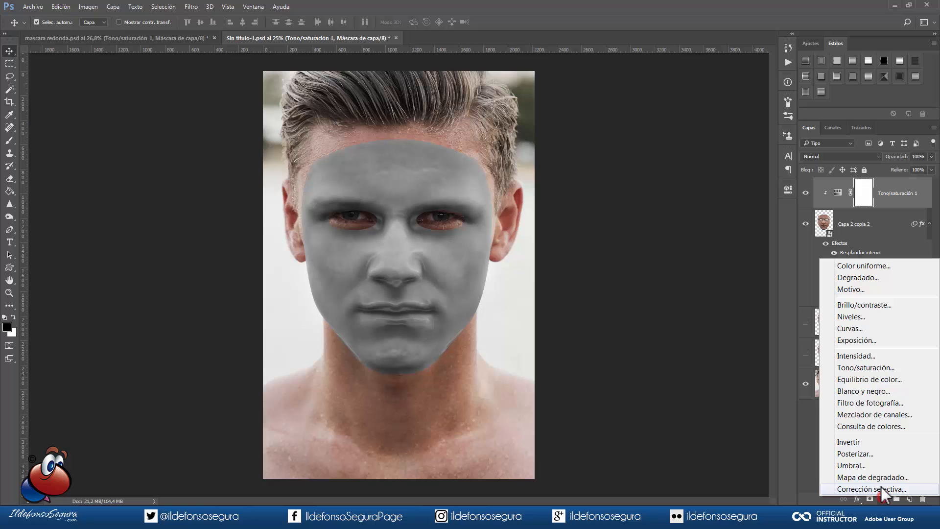
{"action": "left_click", "coordinate": [852, 328]}
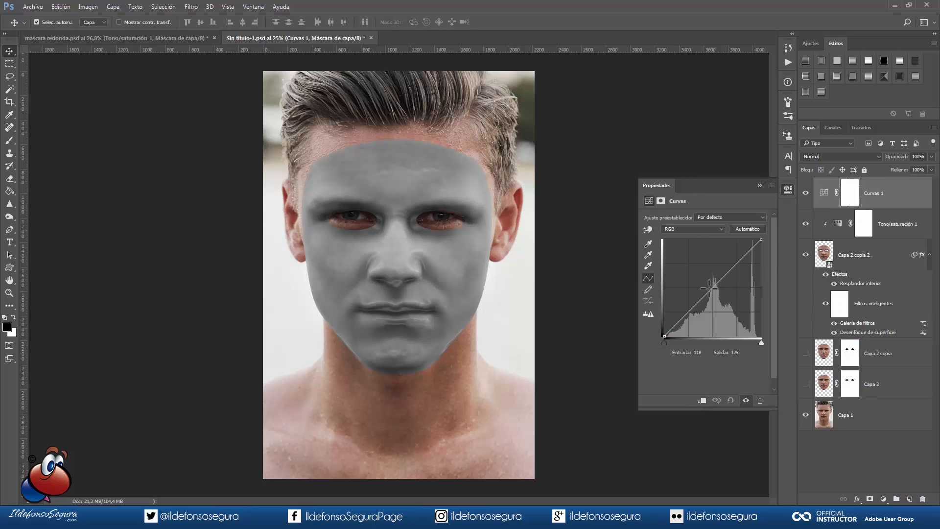
{"action": "left_click_drag", "start_coordinate": [706, 293], "coordinate": [690, 289]}
{"action": "left_click", "coordinate": [704, 401]}
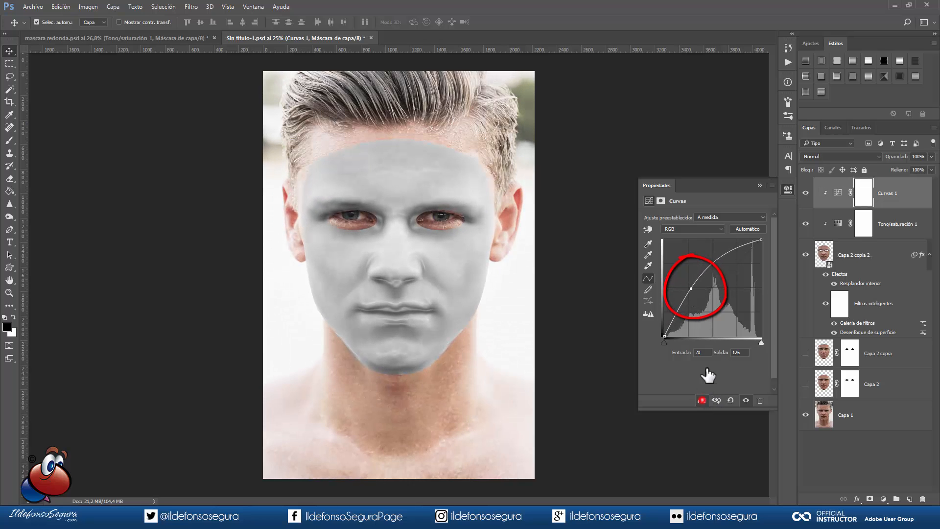
{"action": "left_click_drag", "start_coordinate": [690, 289], "coordinate": [690, 283]}
{"action": "left_click_drag", "start_coordinate": [691, 284], "coordinate": [692, 281]}
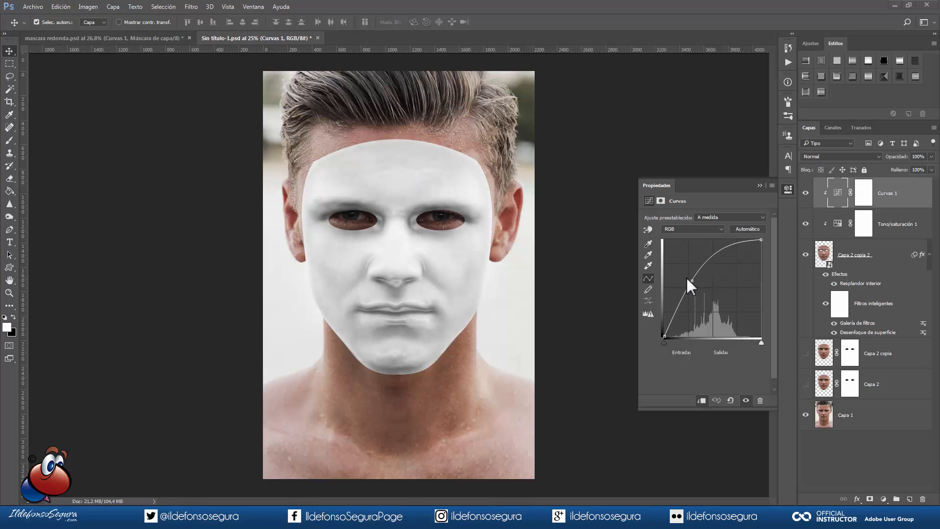
Create a new layer above Curvas 1 and fill it with 50% gris in Normal mode at 100% opacity.
{"action": "key", "text": "b"}
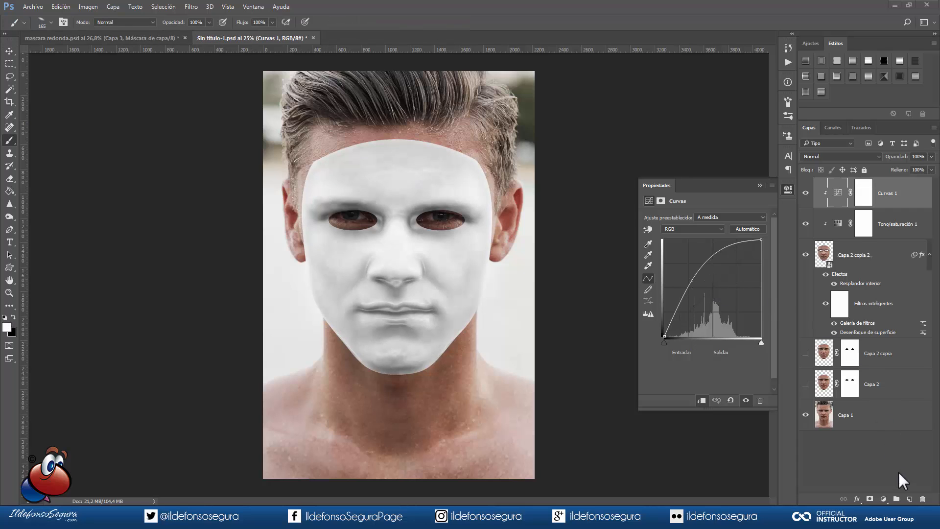
{"action": "left_click", "coordinate": [910, 499]}
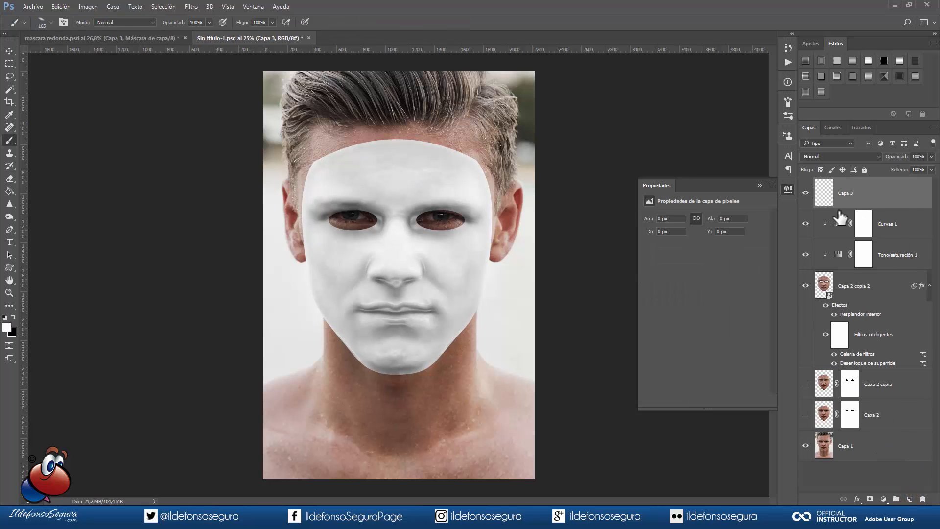
{"action": "left_click", "coordinate": [758, 184]}
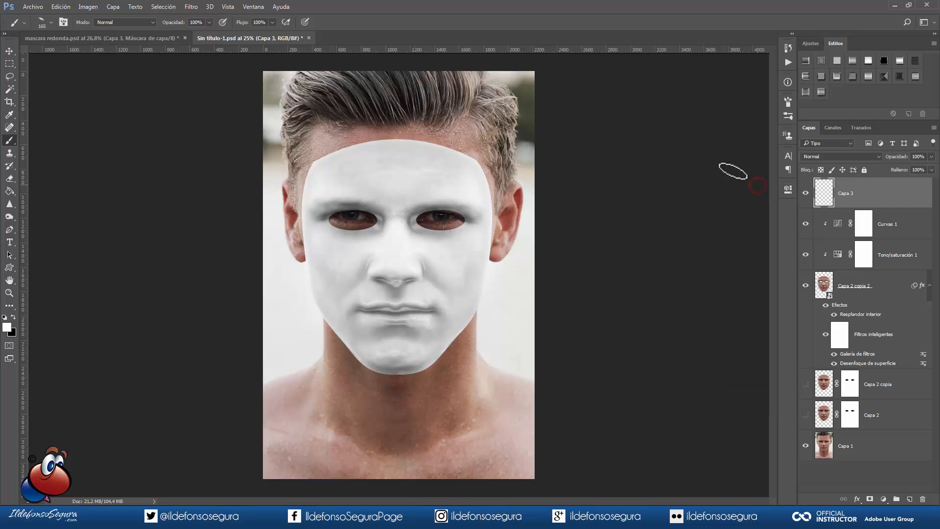
{"action": "left_click", "coordinate": [70, 5]}
{"action": "left_click", "coordinate": [94, 204]}
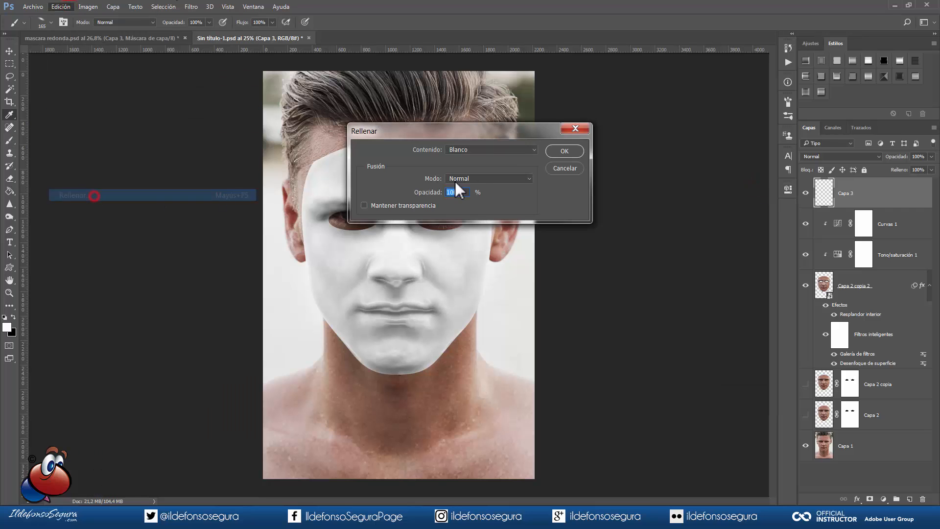
{"action": "left_click", "coordinate": [506, 148]}
{"action": "left_click", "coordinate": [486, 216]}
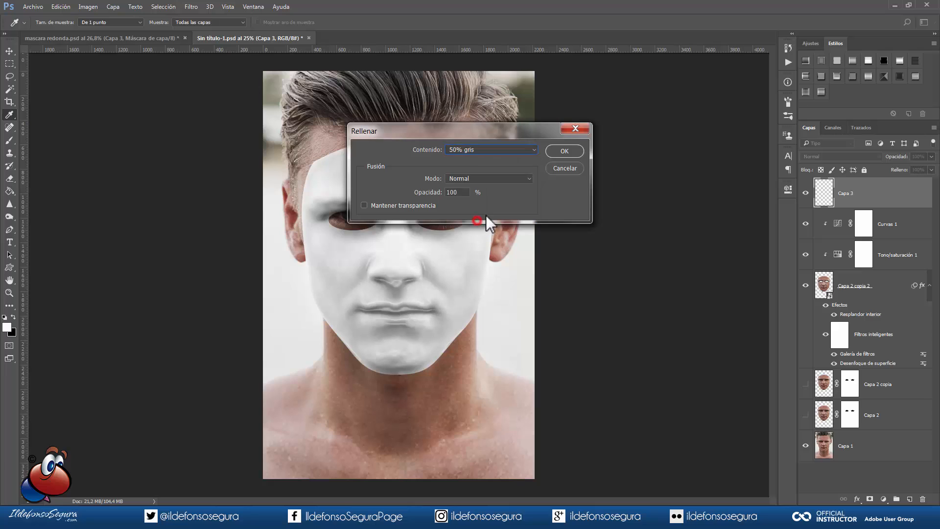
{"action": "left_click", "coordinate": [565, 150]}
{"action": "key", "text": "b"}
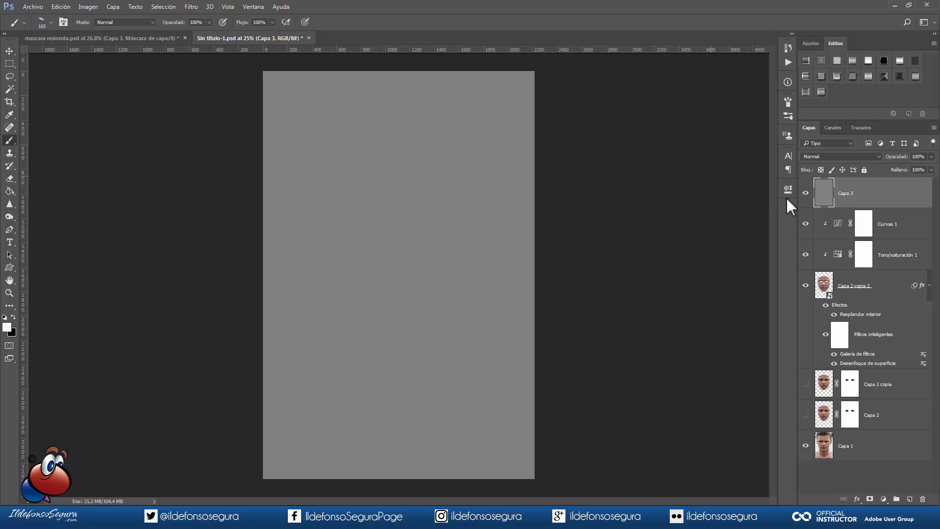
Set the grey layer's blend mode to Luz suave and check the image with and without it.
{"action": "left_click", "coordinate": [834, 155]}
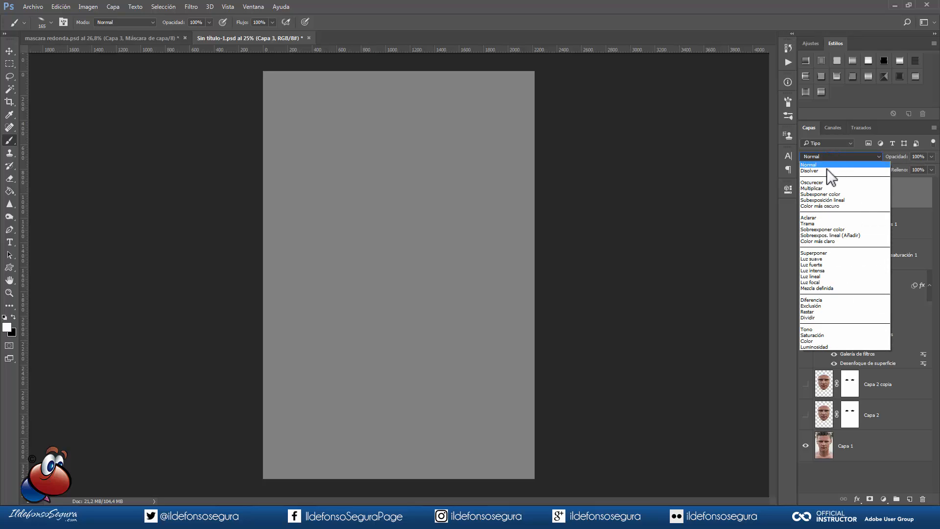
{"action": "left_click", "coordinate": [818, 258]}
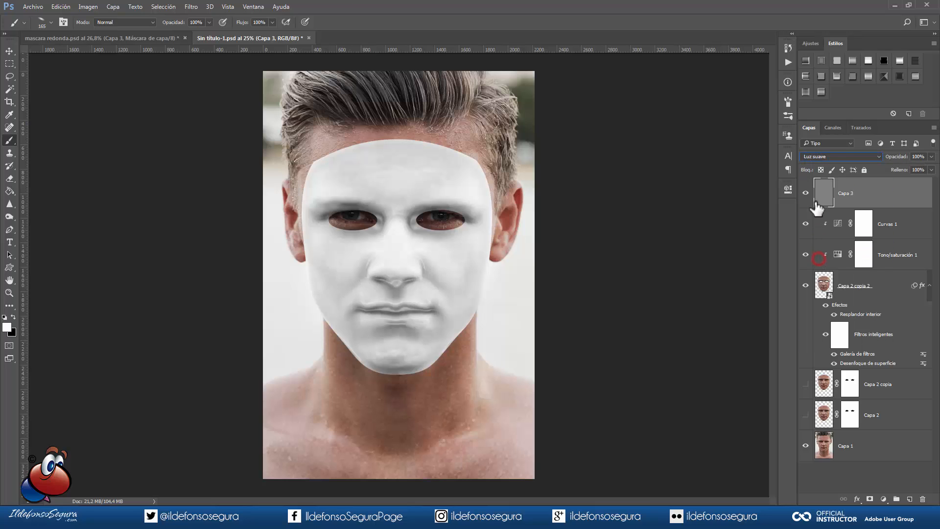
{"action": "left_click", "coordinate": [806, 194]}
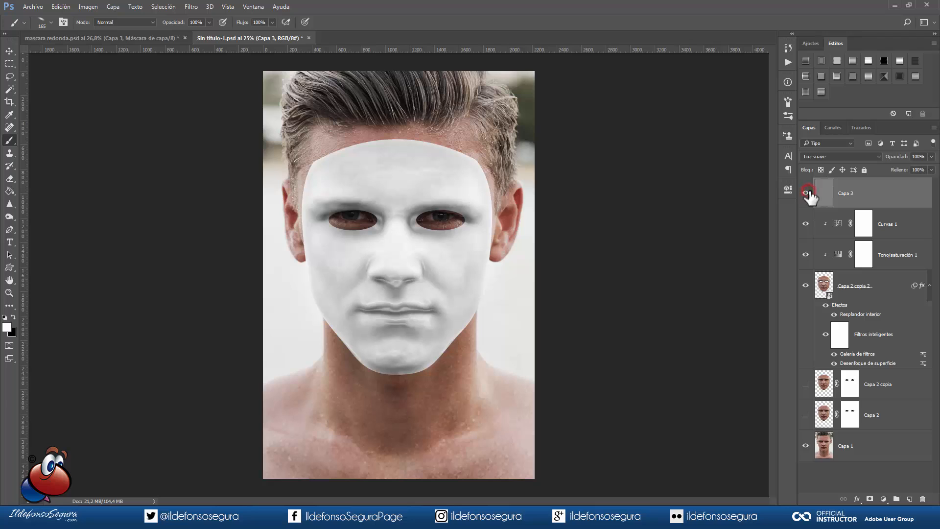
Mask Capa 3 with the outline of the Capa 2 copia 2 face and inspect the masked grey layer on its own.
{"action": "left_click", "coordinate": [824, 285], "text": "ctrl"}
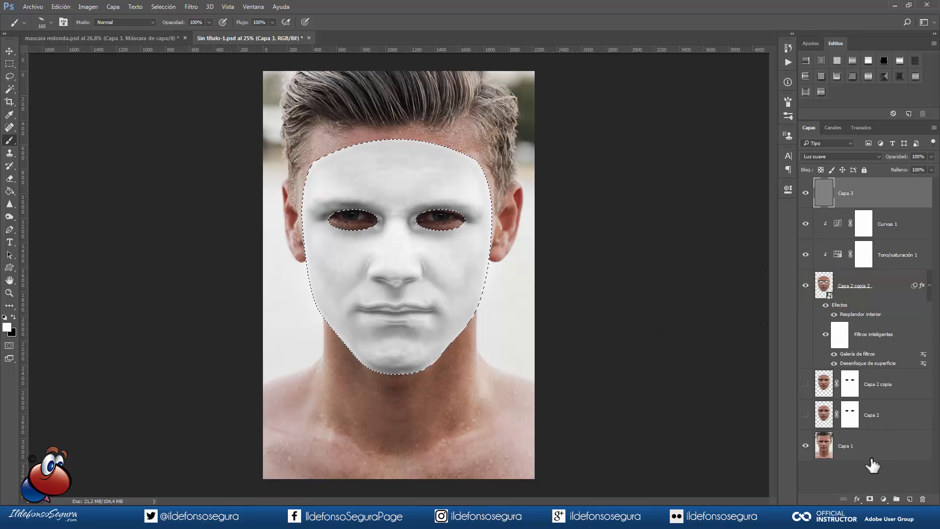
{"action": "left_click", "coordinate": [871, 498]}
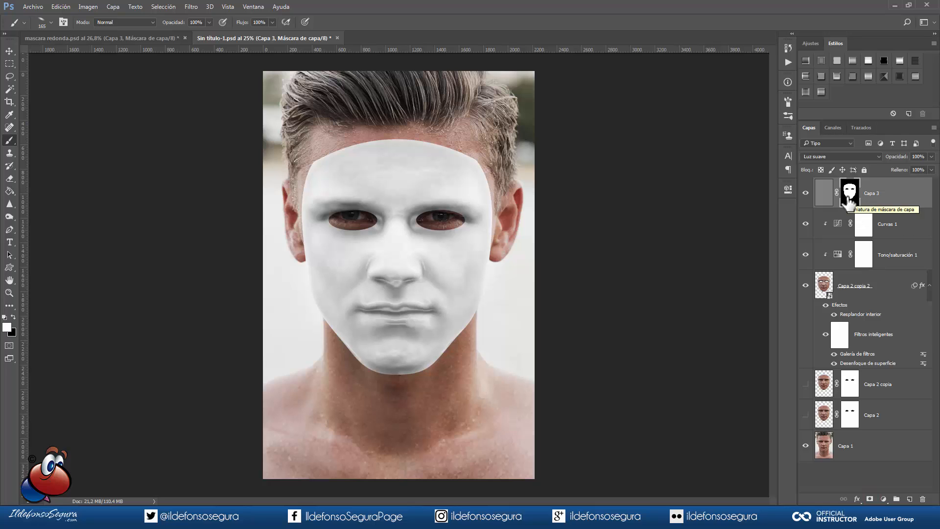
{"action": "left_click", "coordinate": [805, 193], "text": "alt"}
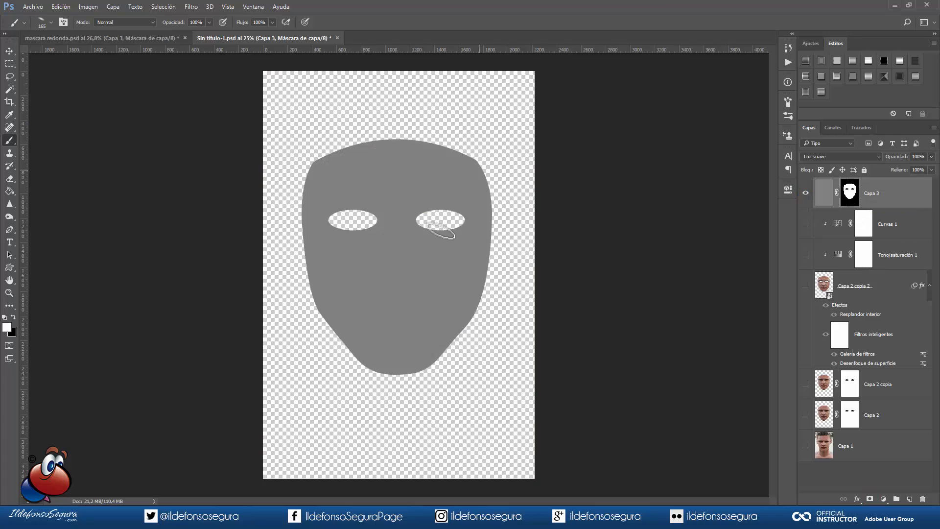
{"action": "left_click", "coordinate": [805, 193], "text": "alt"}
Burn the folds beside the nose and both outer cheeks on Capa 3's grey fill, with range Medios tonos and exposure 35%.
{"action": "left_click", "coordinate": [822, 194]}
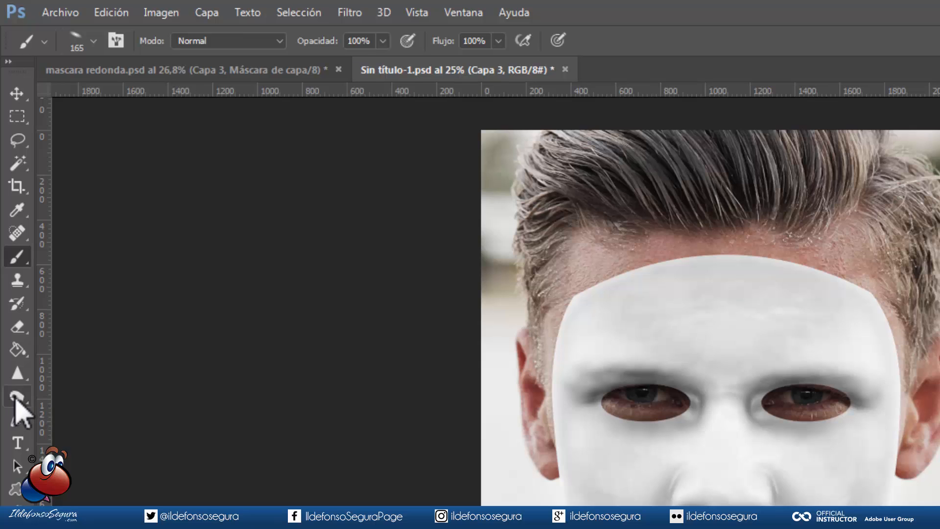
{"action": "left_click", "coordinate": [16, 398]}
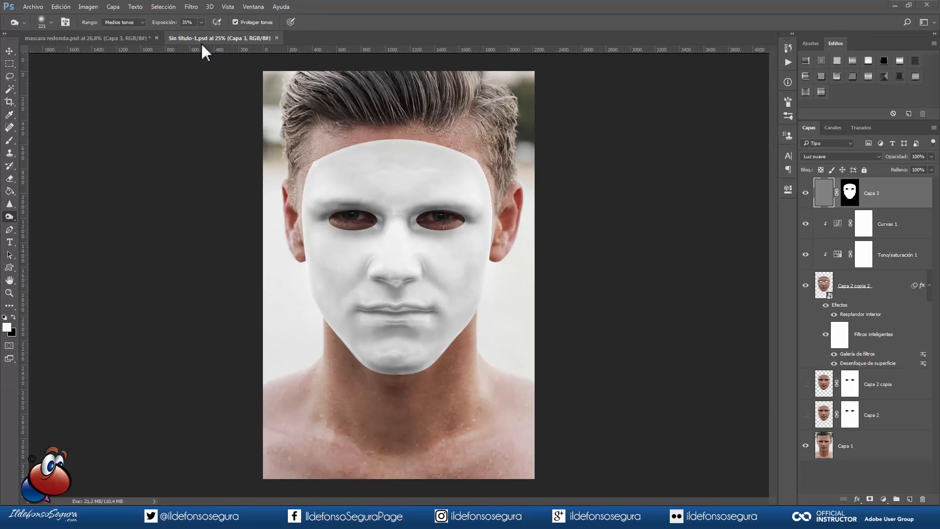
{"action": "left_click_drag", "start_coordinate": [428, 267], "coordinate": [454, 297]}
{"action": "left_click_drag", "start_coordinate": [442, 285], "coordinate": [438, 269]}
{"action": "scroll", "coordinate": [439, 259], "scroll_direction": "up", "scroll_amount": 6}
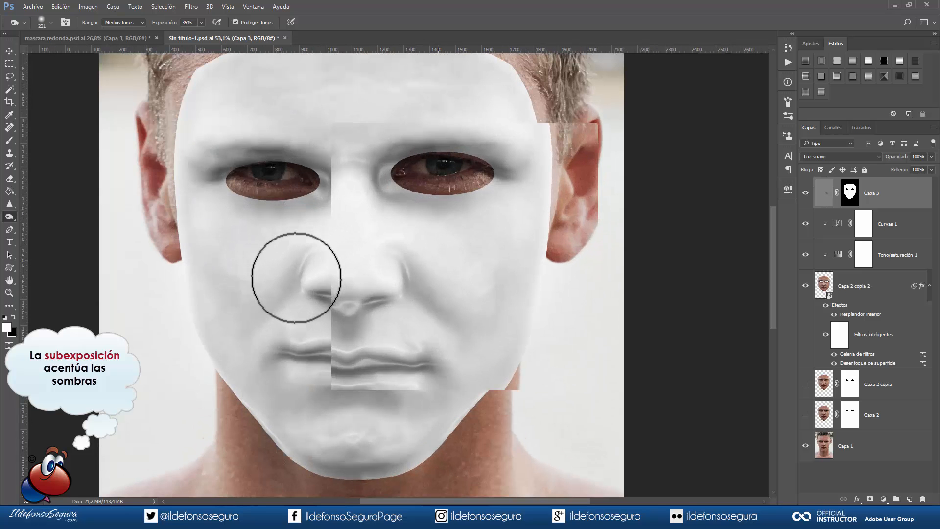
{"action": "mouse_move", "coordinate": [283, 274]}
{"action": "left_mouse_down"}
{"action": "mouse_move", "coordinate": [230, 316]}
{"action": "mouse_move", "coordinate": [272, 296]}
{"action": "left_mouse_up"}
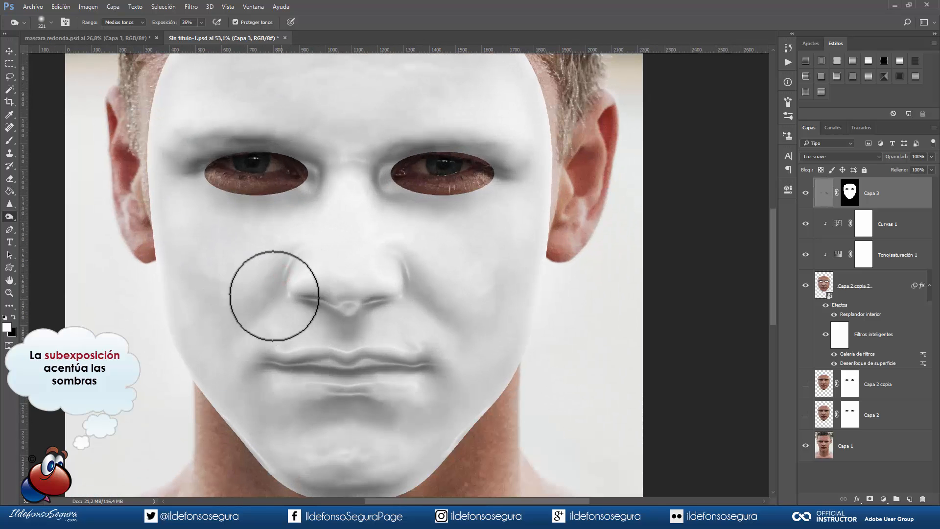
{"action": "left_click_drag", "start_coordinate": [171, 266], "coordinate": [213, 339]}
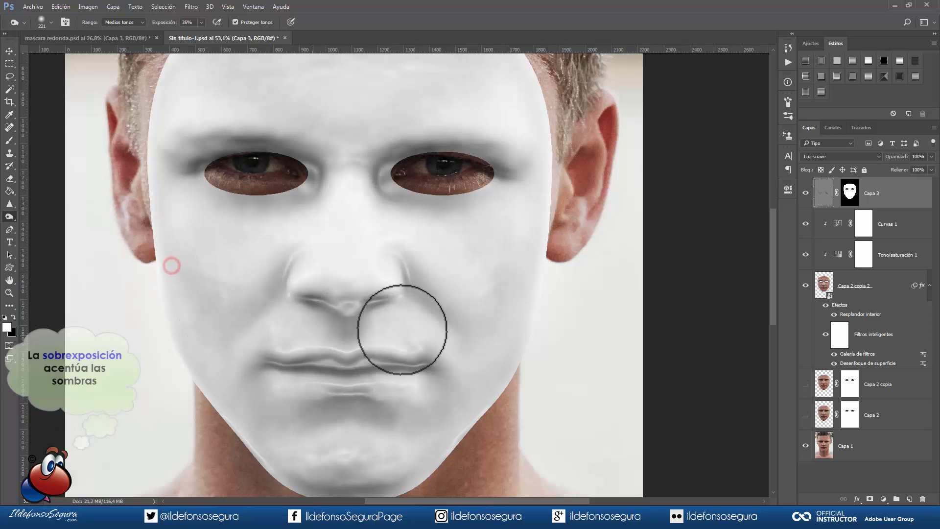
{"action": "left_click_drag", "start_coordinate": [526, 281], "coordinate": [493, 341]}
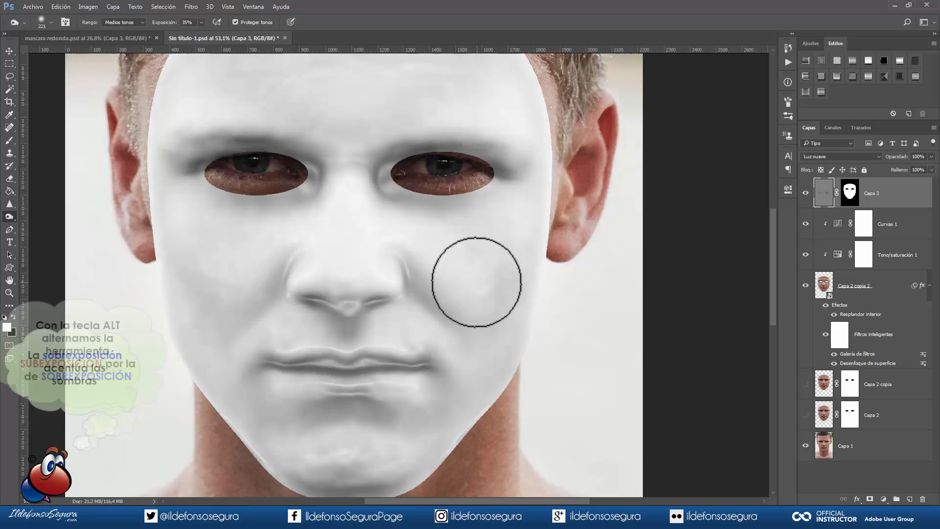
Dodge highlights onto both cheekbones on Capa 3, checking the strokes with only that layer displayed.
{"action": "key", "text": "alt"}
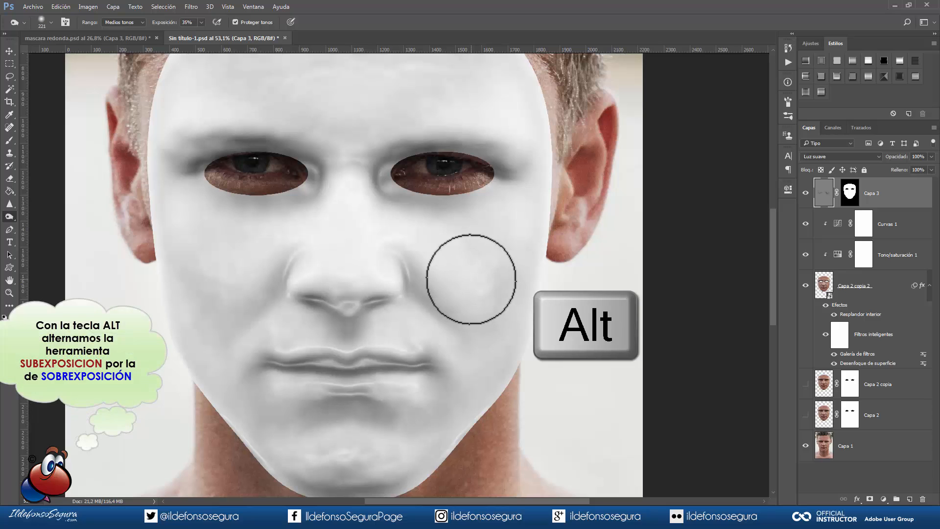
{"action": "mouse_move", "coordinate": [454, 265]}
{"action": "left_mouse_down"}
{"action": "mouse_move", "coordinate": [476, 272]}
{"action": "mouse_move", "coordinate": [478, 292]}
{"action": "left_mouse_up"}
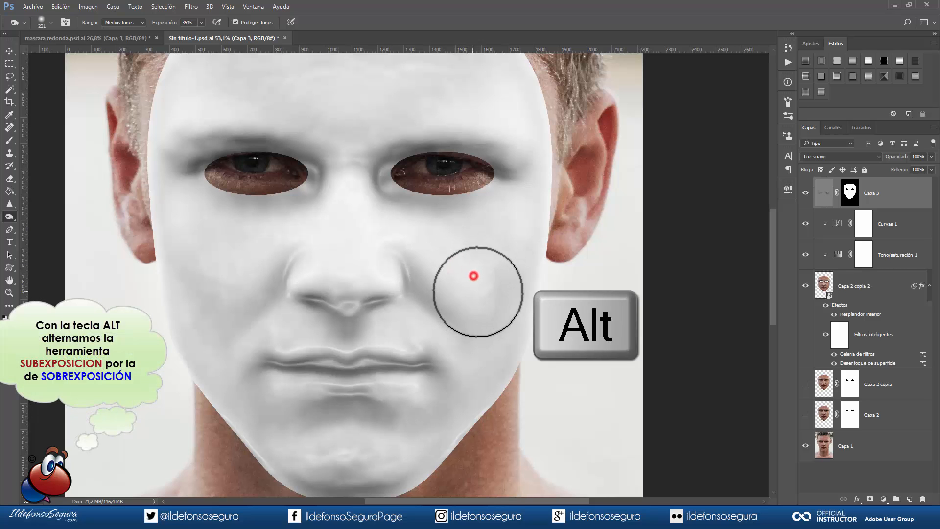
{"action": "left_click", "coordinate": [805, 193], "text": "alt"}
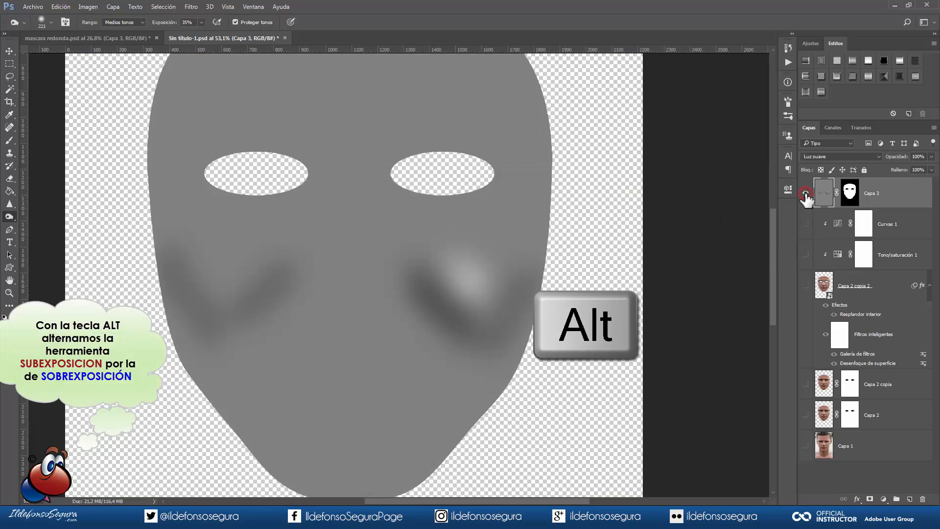
{"action": "left_click_drag", "start_coordinate": [492, 266], "coordinate": [485, 265]}
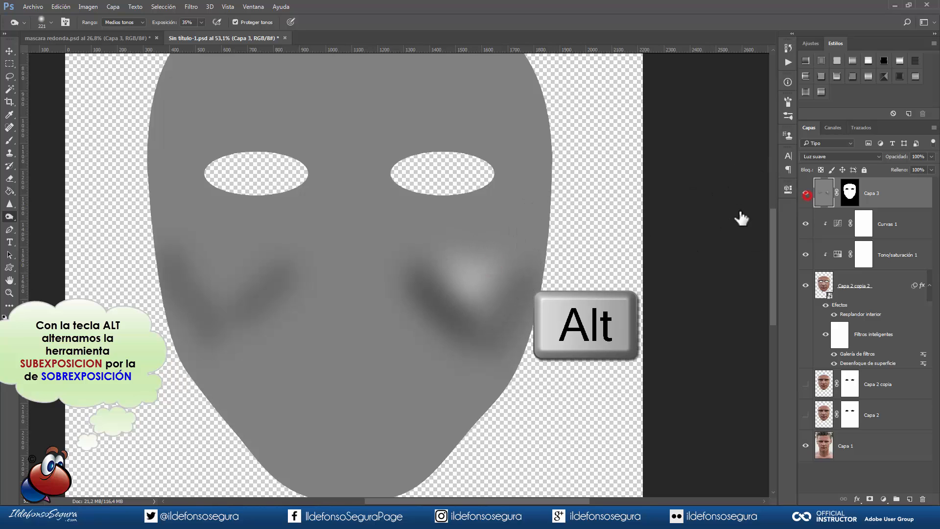
{"action": "mouse_move", "coordinate": [216, 255]}
{"action": "left_mouse_down"}
{"action": "mouse_move", "coordinate": [231, 279]}
{"action": "mouse_move", "coordinate": [221, 269]}
{"action": "left_mouse_up"}
Burn shadows from the inner eye corners to beneath both eyes, working with Capa 3 isolated, and undo the last stroke.
{"action": "left_click_drag", "start_coordinate": [324, 172], "coordinate": [380, 179]}
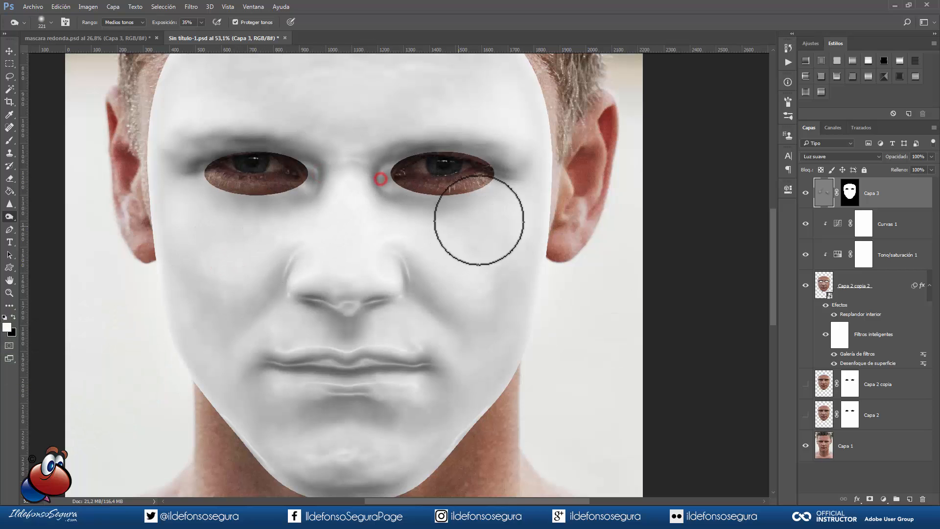
{"action": "left_click", "coordinate": [805, 194], "text": "alt"}
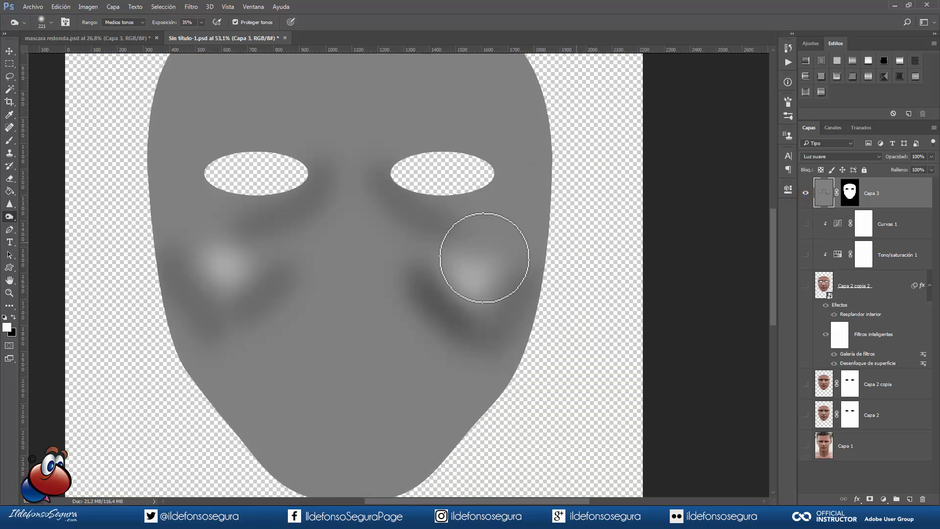
{"action": "left_click_drag", "start_coordinate": [401, 202], "coordinate": [454, 226]}
{"action": "left_click_drag", "start_coordinate": [321, 192], "coordinate": [272, 224]}
{"action": "key", "text": "ctrl+z"}
{"action": "left_click", "coordinate": [786, 51]}
{"action": "left_click", "coordinate": [762, 351]}
{"action": "left_click", "coordinate": [761, 44]}
Dodge the areas below the outer halves of both eyes, and compare the full image with Capa 3 alone.
{"action": "left_click_drag", "start_coordinate": [446, 211], "coordinate": [440, 205]}
{"action": "left_click_drag", "start_coordinate": [234, 208], "coordinate": [193, 198]}
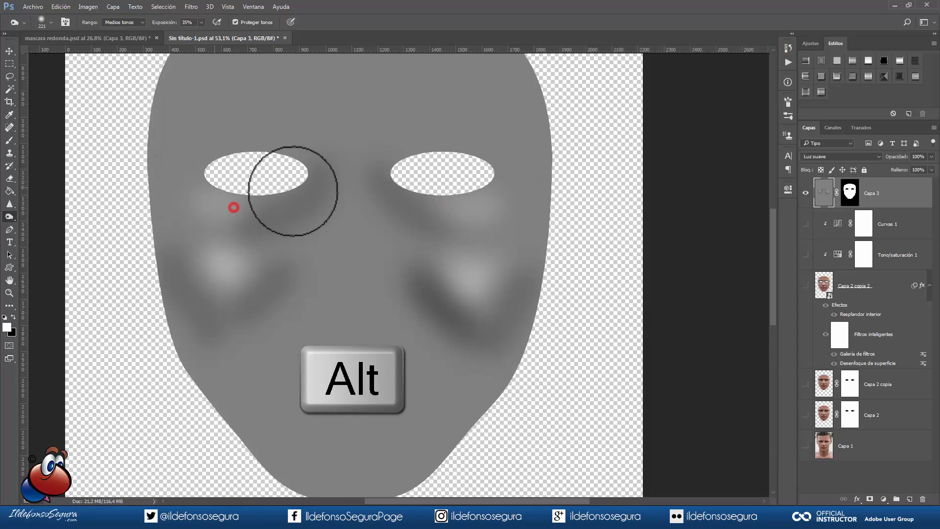
{"action": "left_click", "coordinate": [805, 193], "text": "alt"}
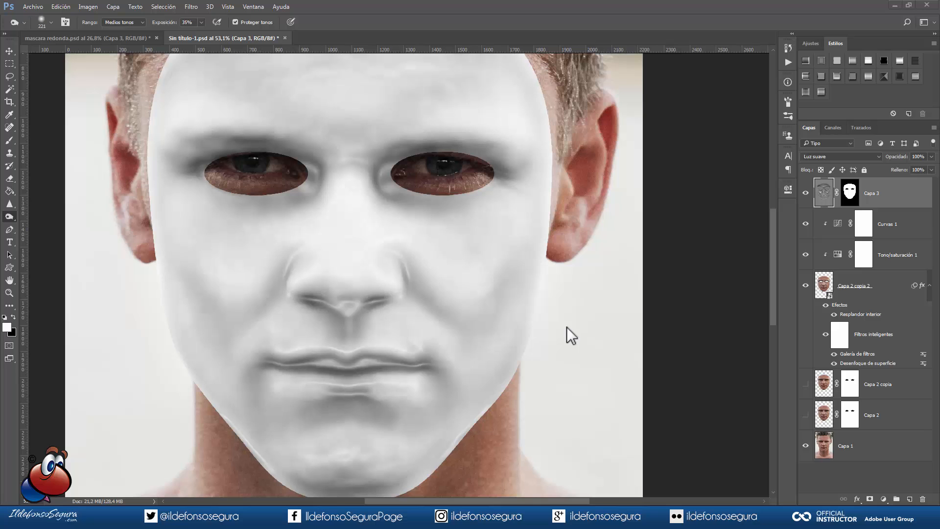
{"action": "left_click", "coordinate": [806, 192], "text": "alt"}
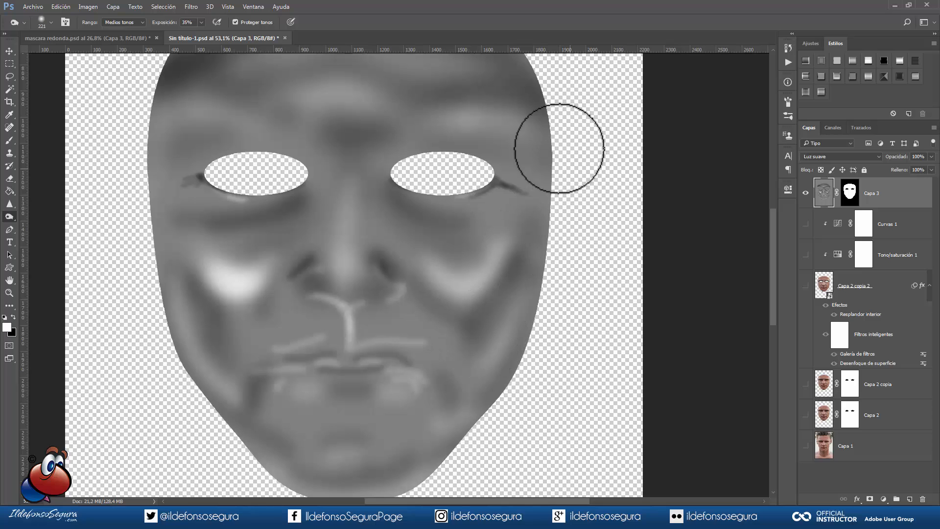
Display all the layers again, lower Capa 3's opacity to 75%, and fit the whole portrait in view.
{"action": "left_click", "coordinate": [804, 194], "text": "alt"}
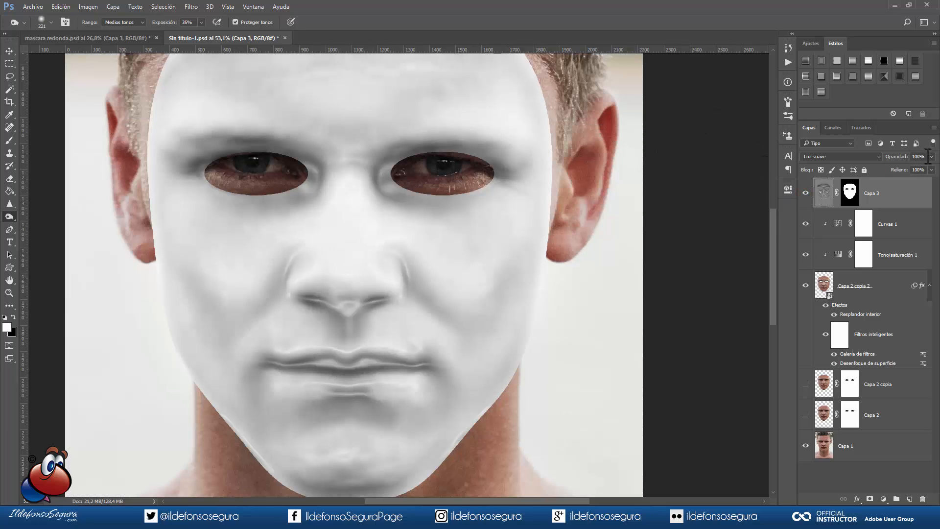
{"action": "type", "text": "75"}
{"action": "key", "text": "Return"}
{"action": "left_click", "coordinate": [824, 197]}
{"action": "left_click", "coordinate": [806, 194], "text": "alt"}
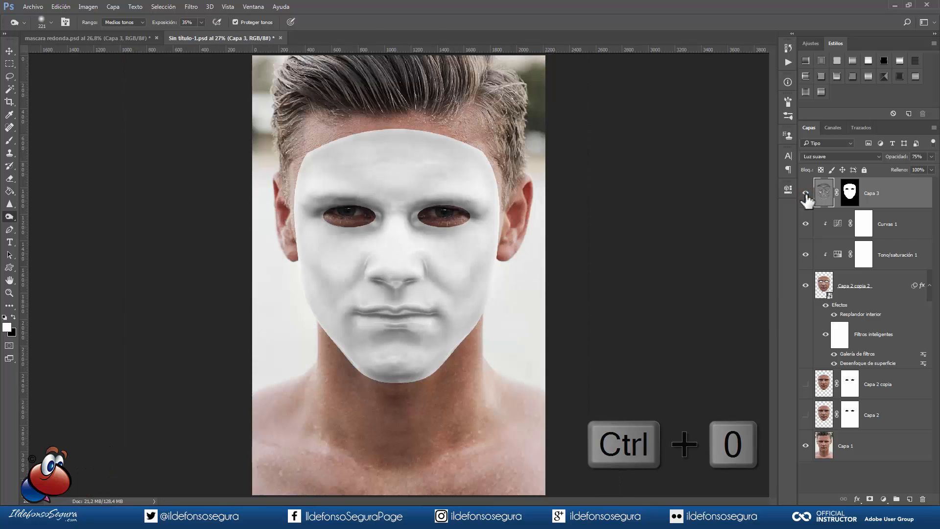
Create a new layer directly above Capa 2 copia and load the mask outline of Capa 2 copia 2 as a selection.
{"action": "left_click", "coordinate": [874, 382]}
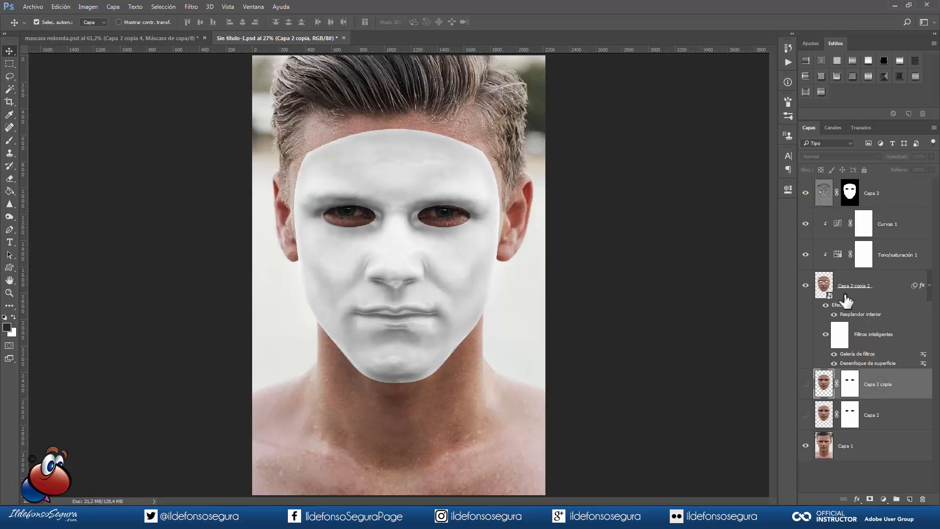
{"action": "left_click", "coordinate": [909, 499]}
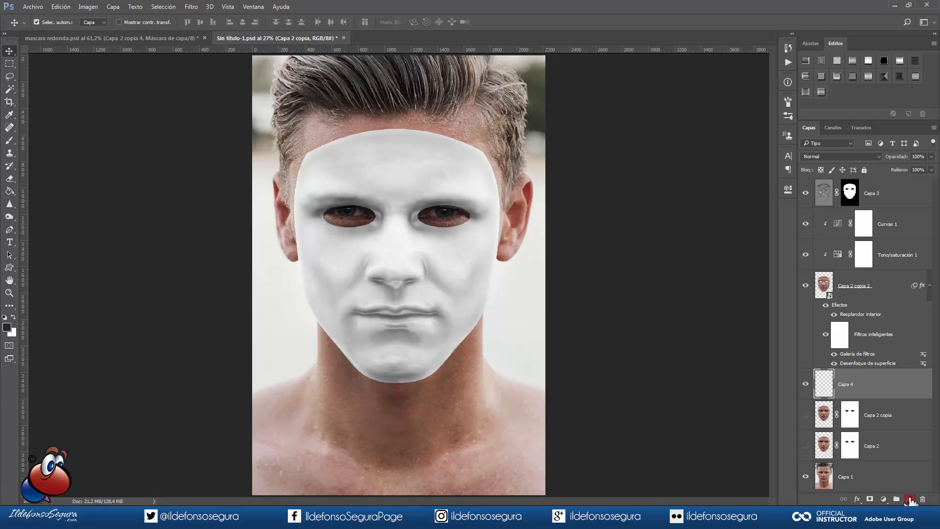
{"action": "key", "text": "ctrl"}
{"action": "left_click", "coordinate": [824, 285], "text": "ctrl"}
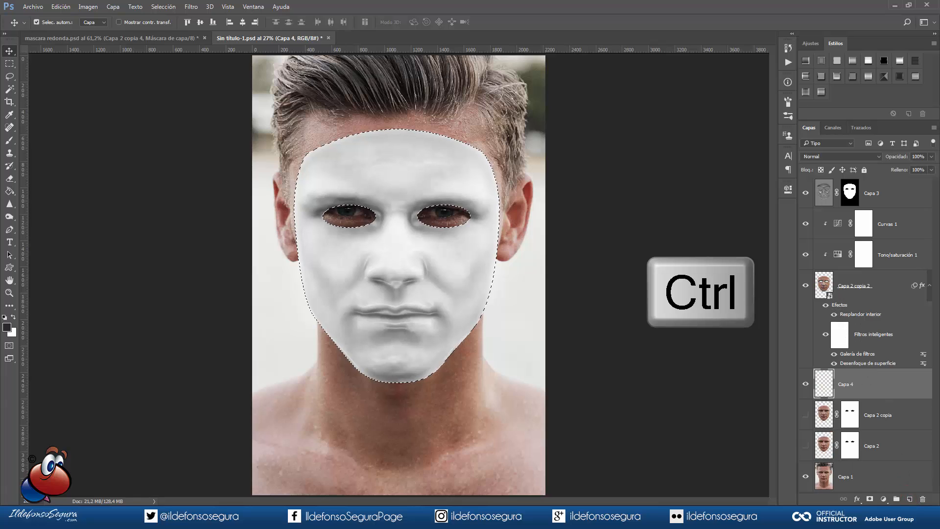
Fill the mask-shaped selection on Capa 4 with dark grey 282828, check the layer's fill in isolation, and deselect.
{"action": "left_click", "coordinate": [6, 327]}
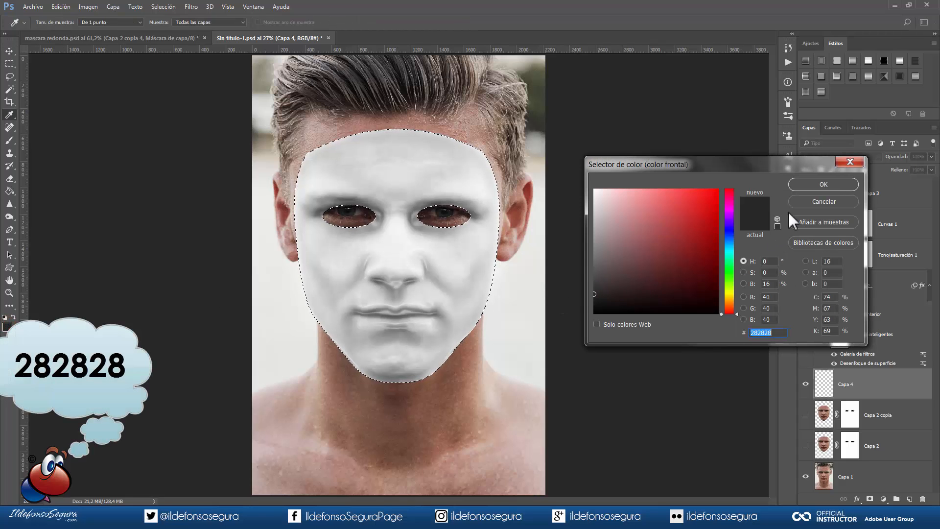
{"action": "left_click", "coordinate": [804, 184]}
{"action": "left_click", "coordinate": [10, 191]}
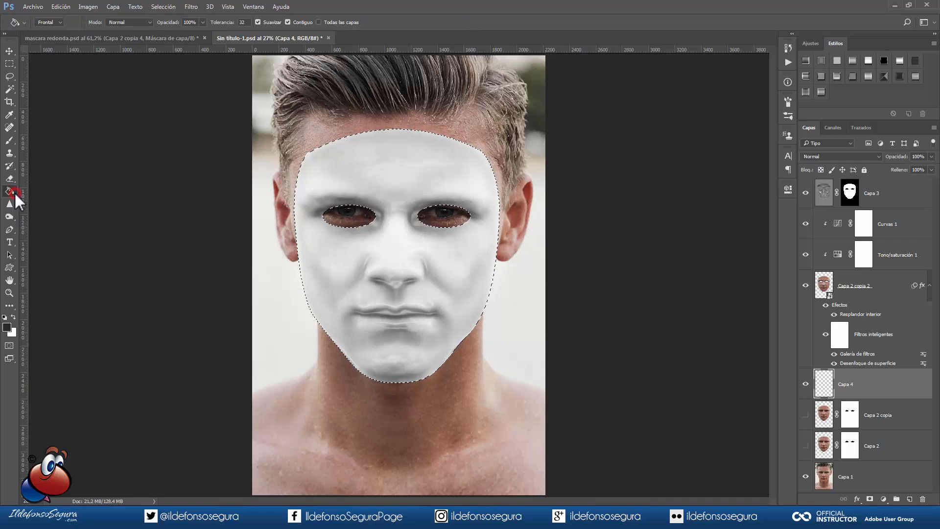
{"action": "left_click", "coordinate": [332, 232]}
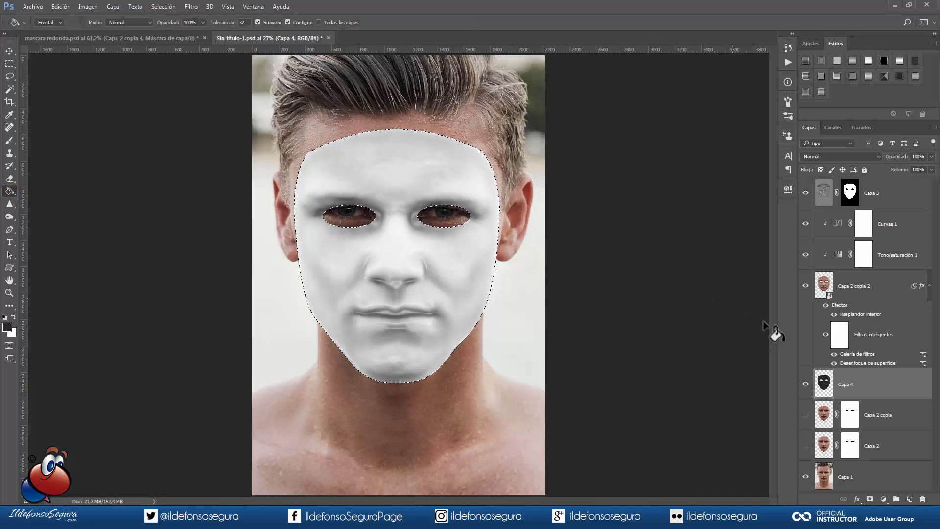
{"action": "left_click", "coordinate": [804, 385], "text": "alt"}
{"action": "left_click", "coordinate": [804, 385], "text": "alt"}
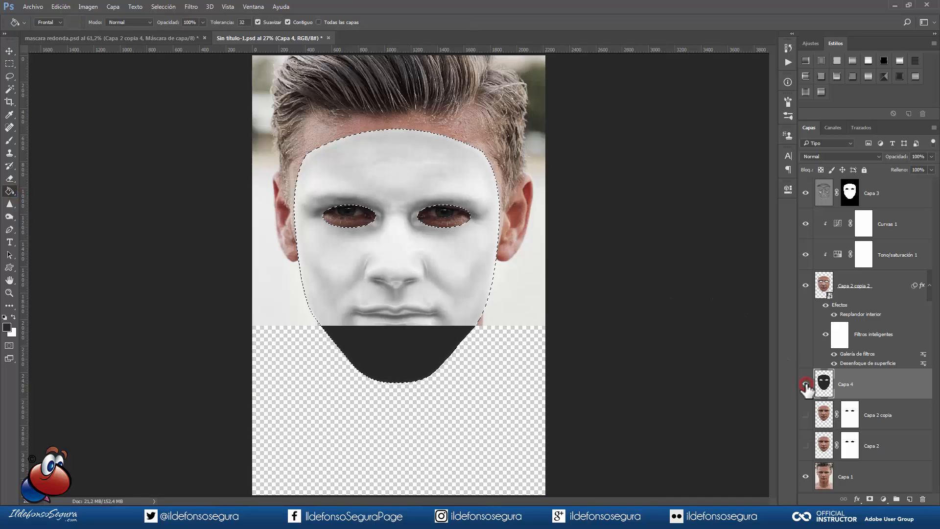
{"action": "key", "text": "ctrl+d"}
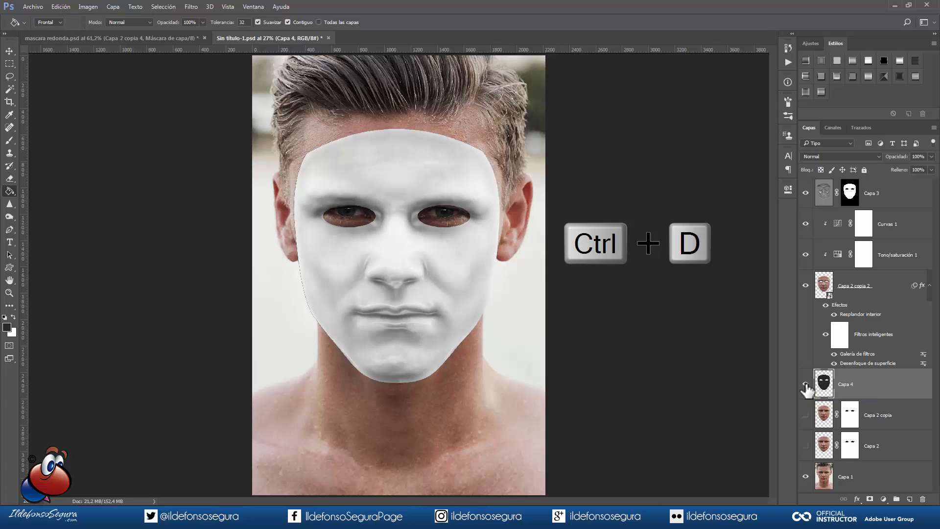
Nudge Capa 4 upward so its dark fill forms a rim along the lower edges of the eye openings.
{"action": "key", "text": "Up"}
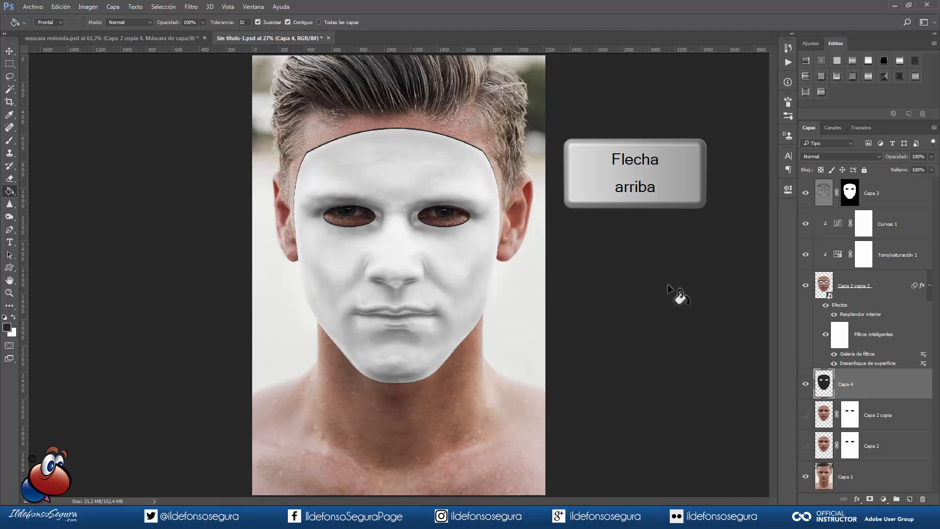
{"action": "scroll", "coordinate": [478, 218], "scroll_direction": "up", "scroll_amount": 5}
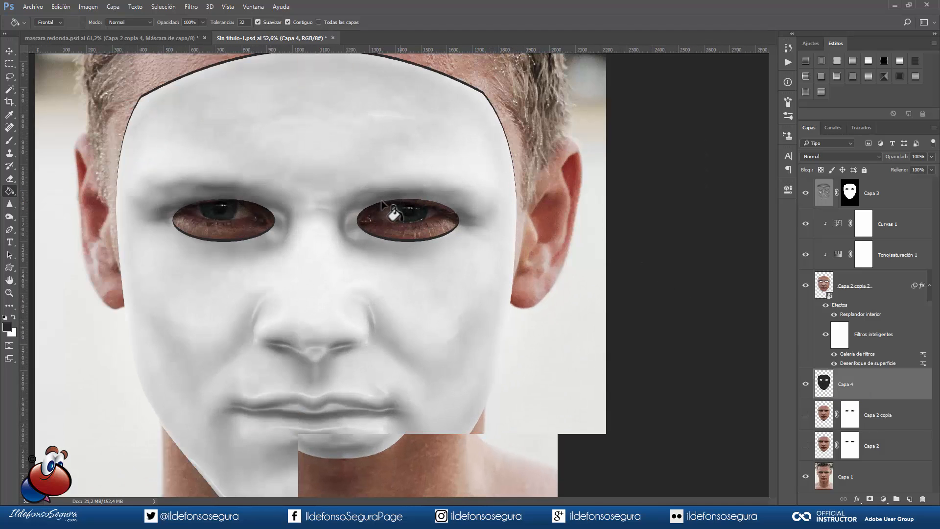
{"action": "scroll", "coordinate": [382, 202], "scroll_direction": "up", "scroll_amount": 2}
{"action": "key", "text": "Up"}
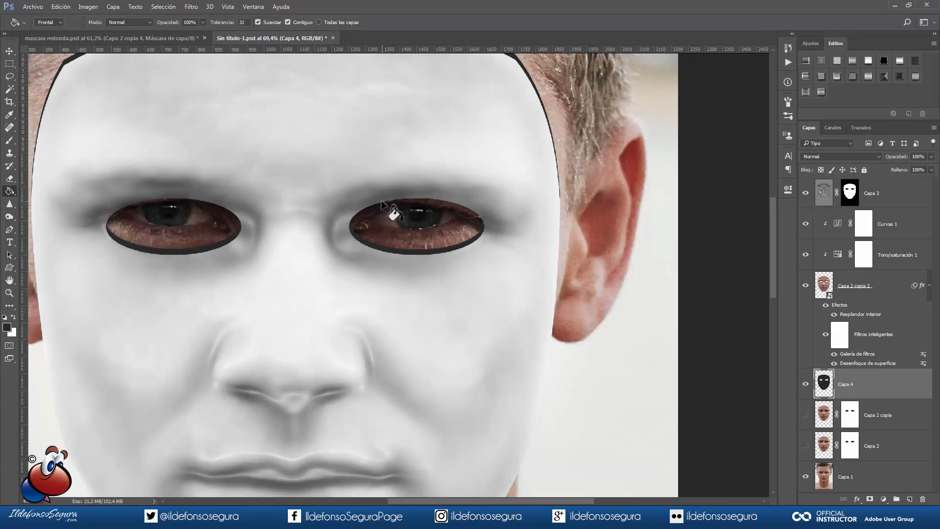
{"action": "scroll", "coordinate": [427, 249], "scroll_direction": "down", "scroll_amount": 1}
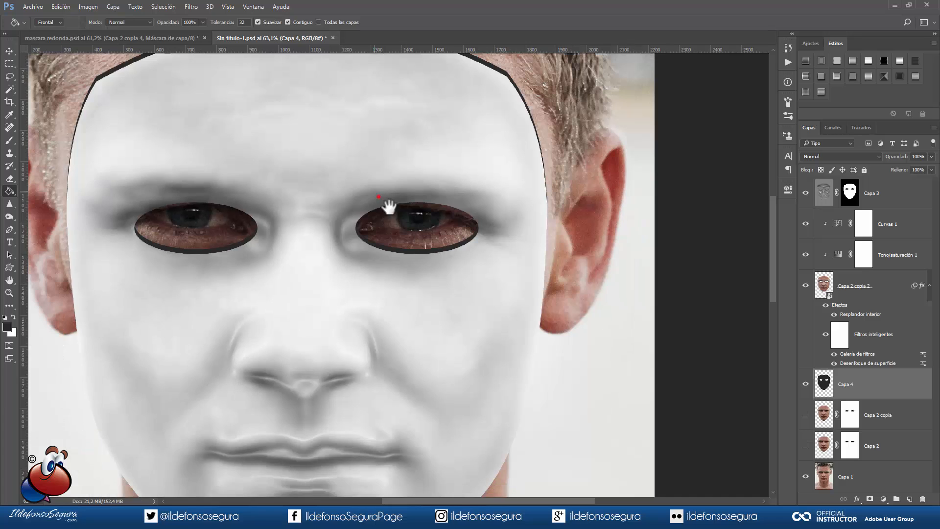
{"action": "left_click_drag", "start_coordinate": [378, 197], "coordinate": [450, 249]}
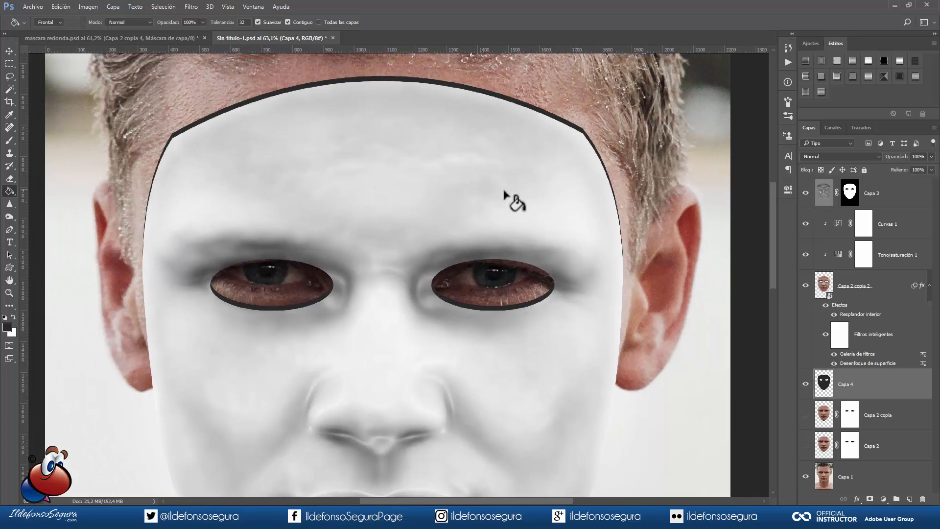
Load the outline of Capa 2 copia 2, invert the selection, erase Capa 4's dark fill around the mask's outer edge, and deselect.
{"action": "key", "text": "ctrl"}
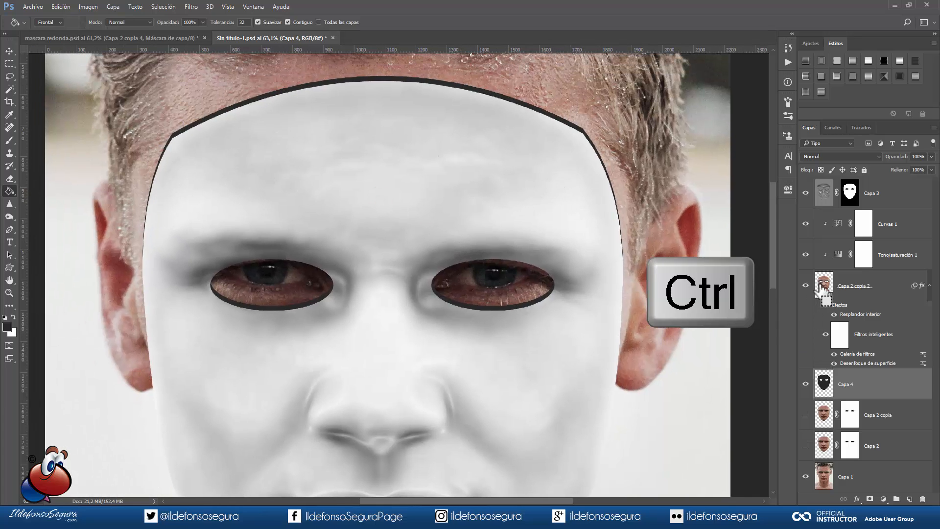
{"action": "left_click", "coordinate": [821, 286], "text": "ctrl"}
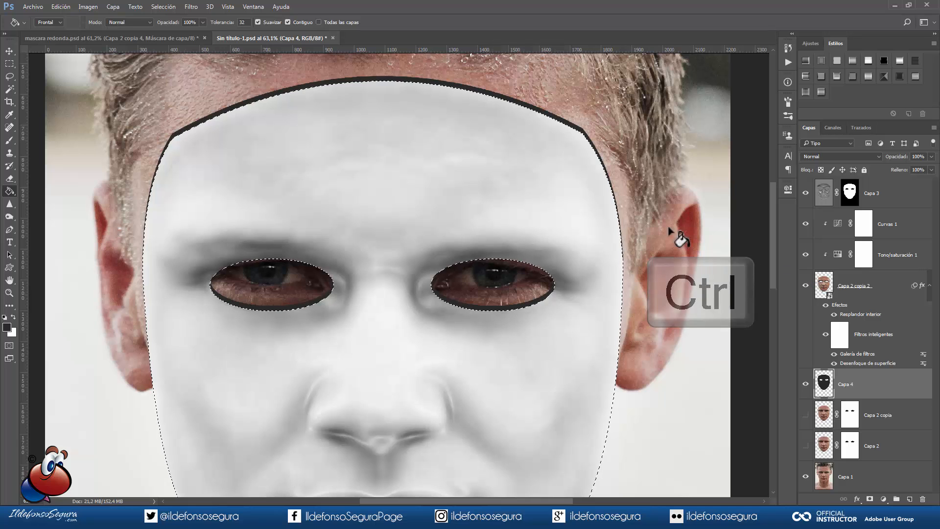
{"action": "left_click", "coordinate": [163, 7]}
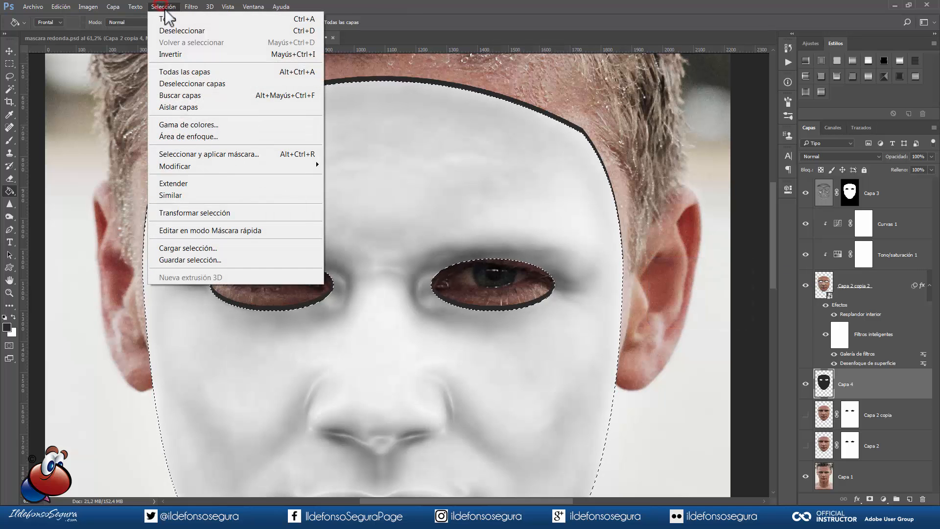
{"action": "left_click", "coordinate": [178, 55]}
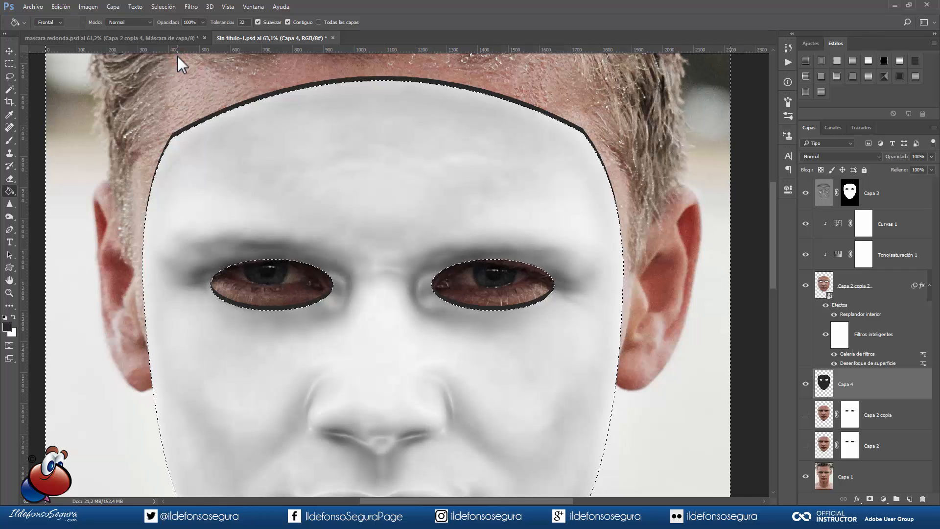
{"action": "left_click", "coordinate": [9, 179]}
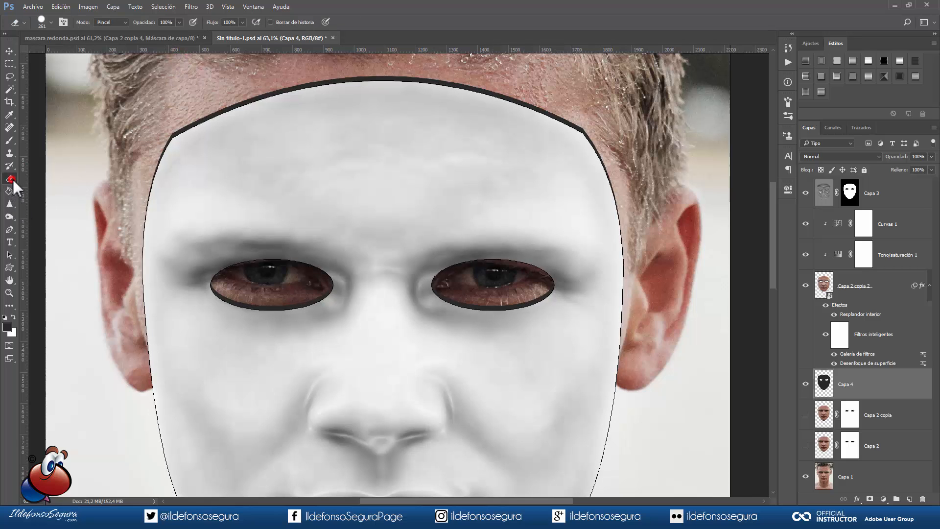
{"action": "mouse_move", "coordinate": [129, 186]}
{"action": "left_mouse_down"}
{"action": "mouse_move", "coordinate": [156, 146]}
{"action": "mouse_move", "coordinate": [229, 115]}
{"action": "mouse_move", "coordinate": [185, 125]}
{"action": "mouse_move", "coordinate": [247, 111]}
{"action": "mouse_move", "coordinate": [399, 100]}
{"action": "mouse_move", "coordinate": [481, 107]}
{"action": "mouse_move", "coordinate": [414, 93]}
{"action": "mouse_move", "coordinate": [534, 109]}
{"action": "mouse_move", "coordinate": [568, 127]}
{"action": "mouse_move", "coordinate": [633, 227]}
{"action": "left_mouse_up"}
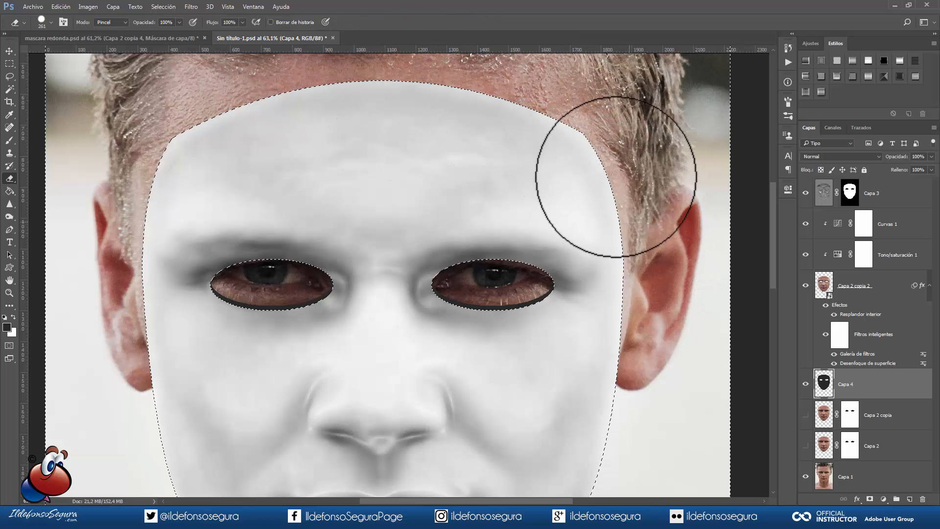
{"action": "key", "text": "ctrl+d"}
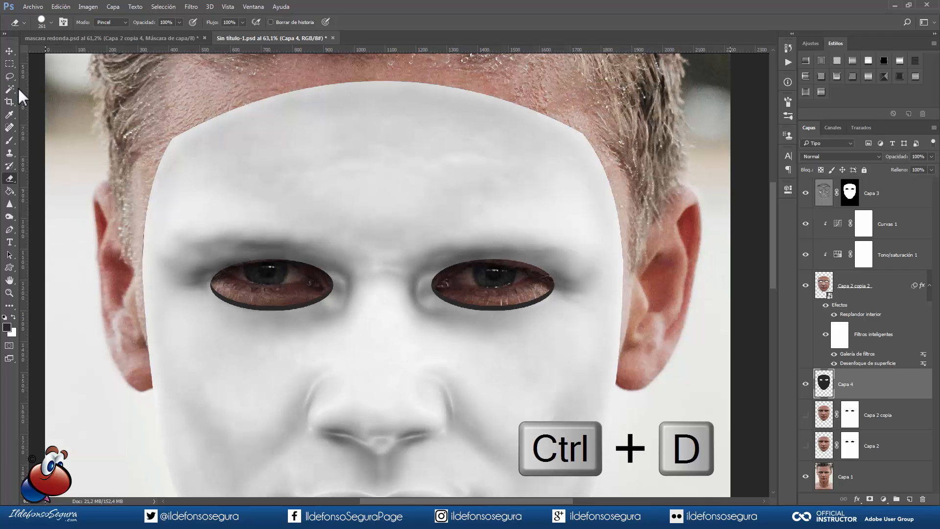
Open Capa 4's blending options and set its blend mode to Multiplicar at 100% opacity.
{"action": "left_click", "coordinate": [10, 51]}
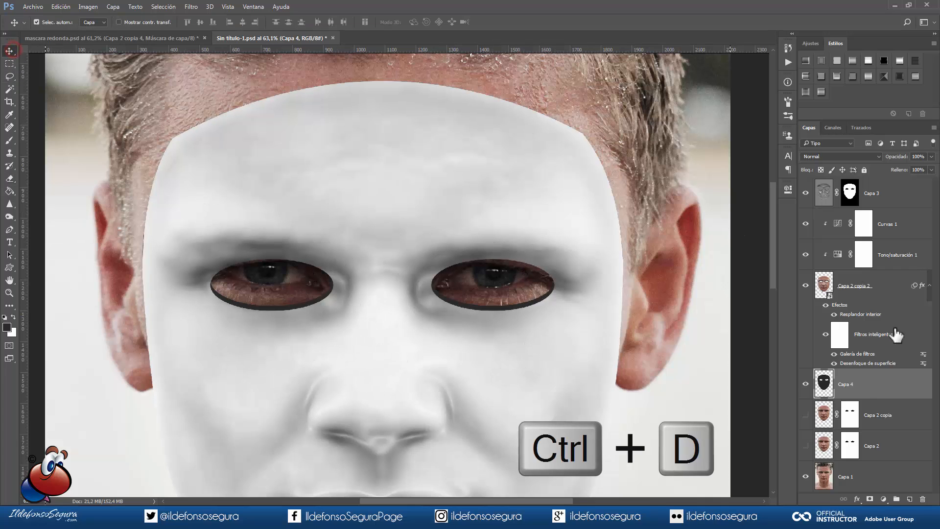
{"action": "right_click", "coordinate": [860, 379]}
{"action": "left_click", "coordinate": [603, 77]}
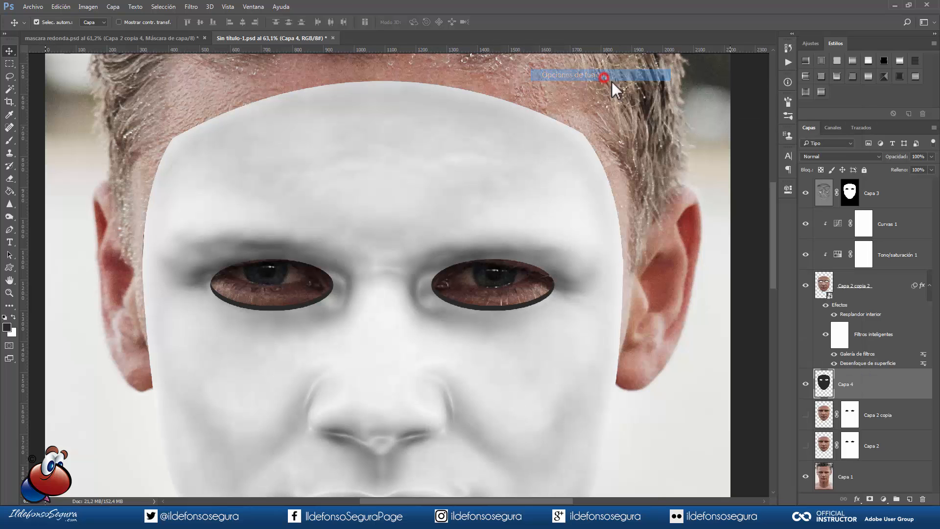
{"action": "left_click_drag", "start_coordinate": [614, 93], "coordinate": [869, 242]}
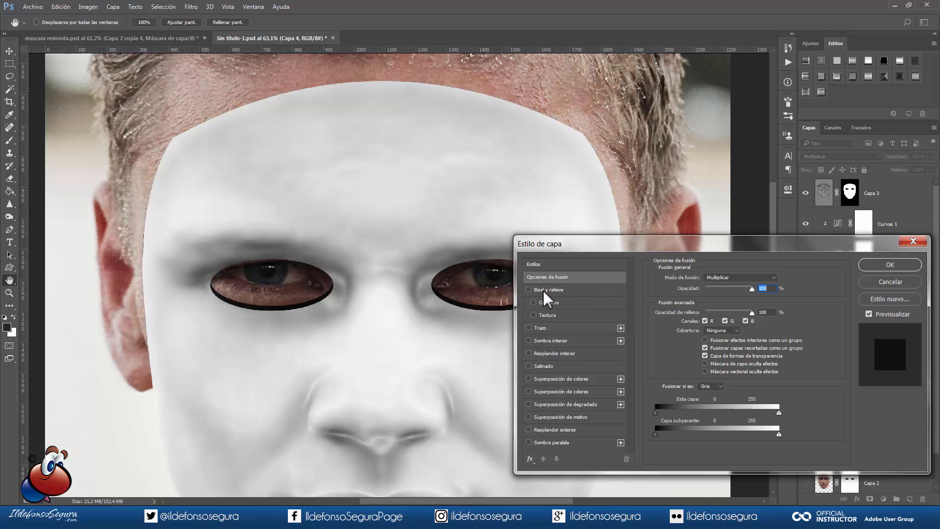
Add Bisel y relieve to Capa 4 with Inglete interior, Redondeado, depth 448%, size 2 px and soften 7 px, plus Contorno at 100% range.
{"action": "left_click", "coordinate": [543, 290]}
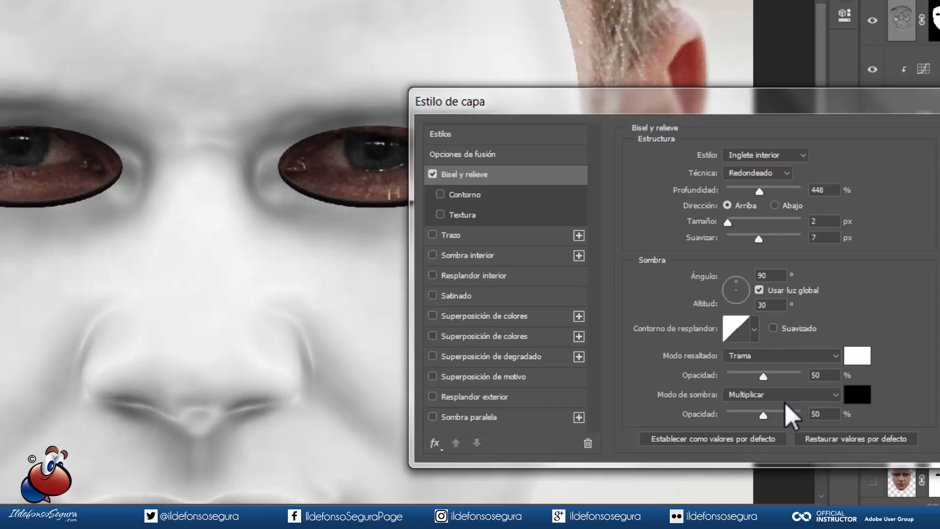
{"action": "left_click", "coordinate": [451, 195]}
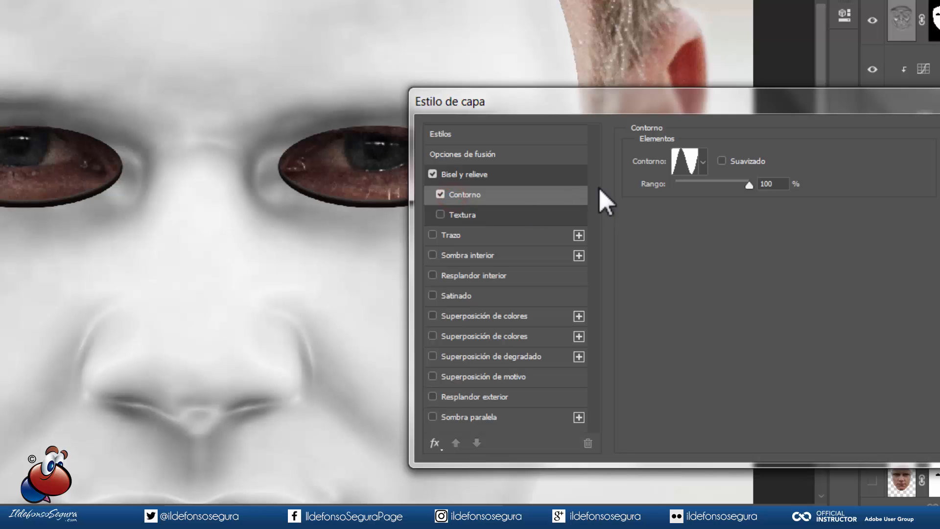
{"action": "left_click", "coordinate": [703, 163]}
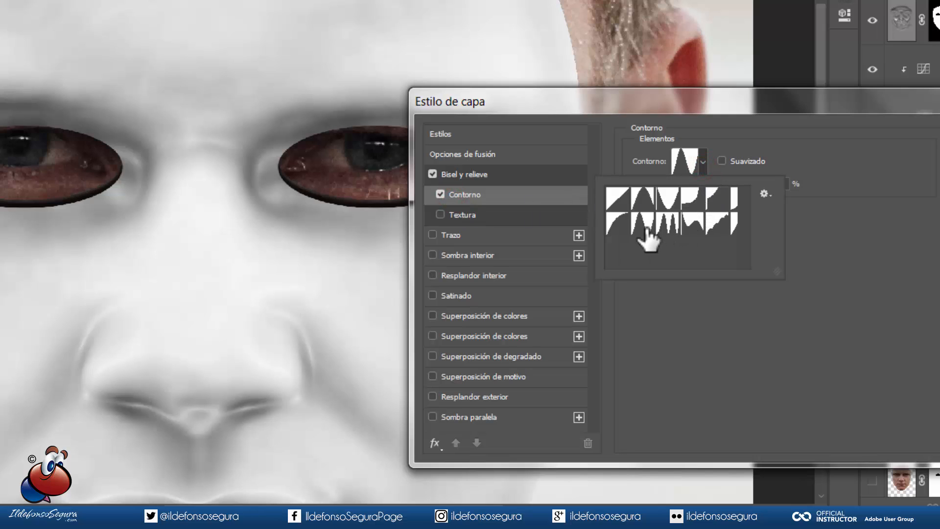
{"action": "left_click", "coordinate": [754, 131]}
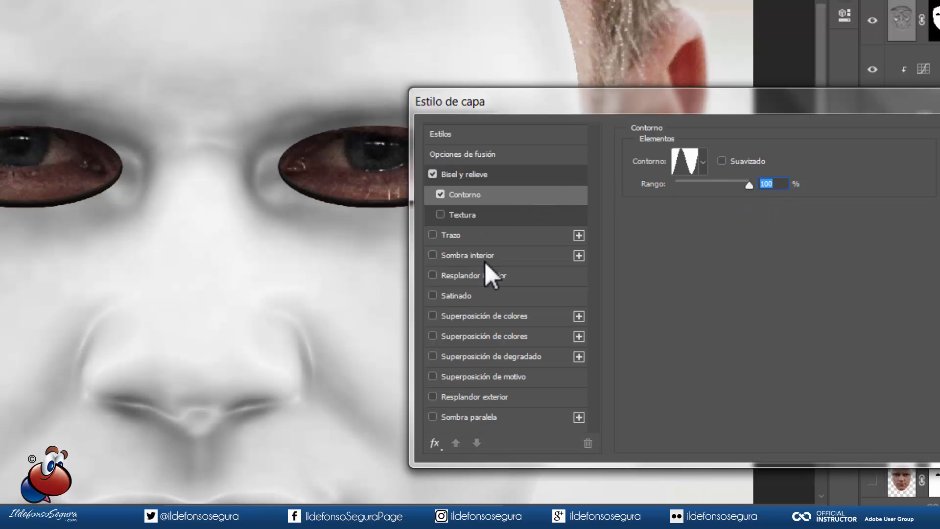
Add a Resplandor interior with mode Trama, opacity 100%, colour 4c4c4c, technique Más suavizado, origin Borde, size 38 px and range 50%.
{"action": "left_click", "coordinate": [489, 276]}
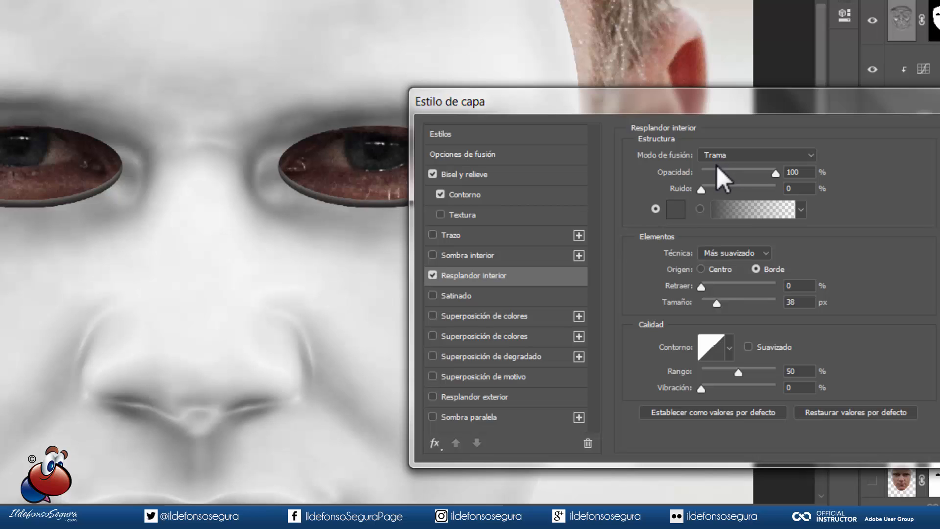
{"action": "left_click", "coordinate": [676, 209]}
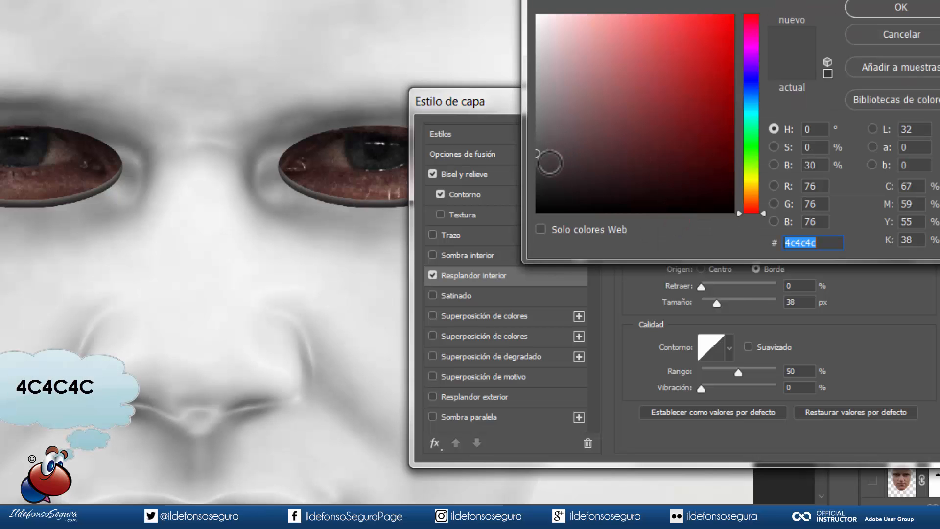
{"action": "left_click", "coordinate": [899, 11]}
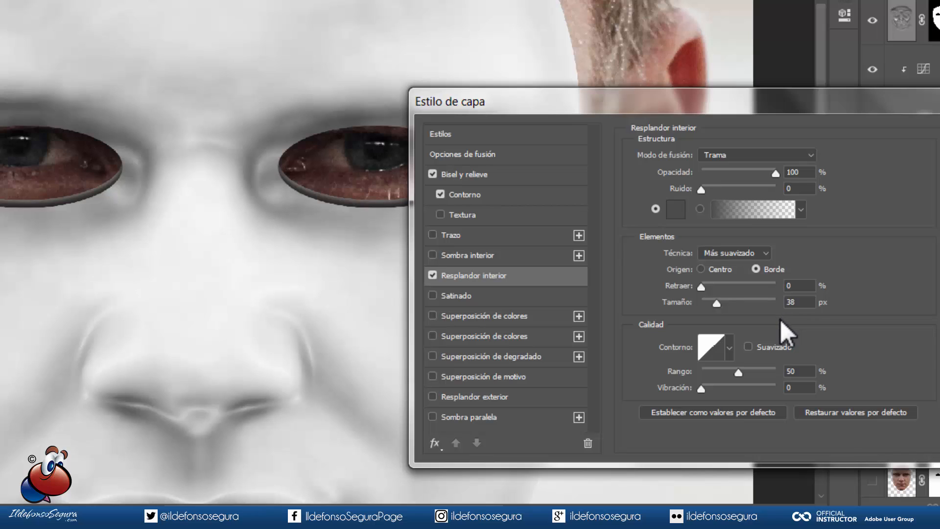
Add a Superposición de degradado to Capa 4 with its black stop at 25%, mode Normal, Lineal style, 90° angle and 100% scale, and apply the layer style.
{"action": "left_click", "coordinate": [513, 357]}
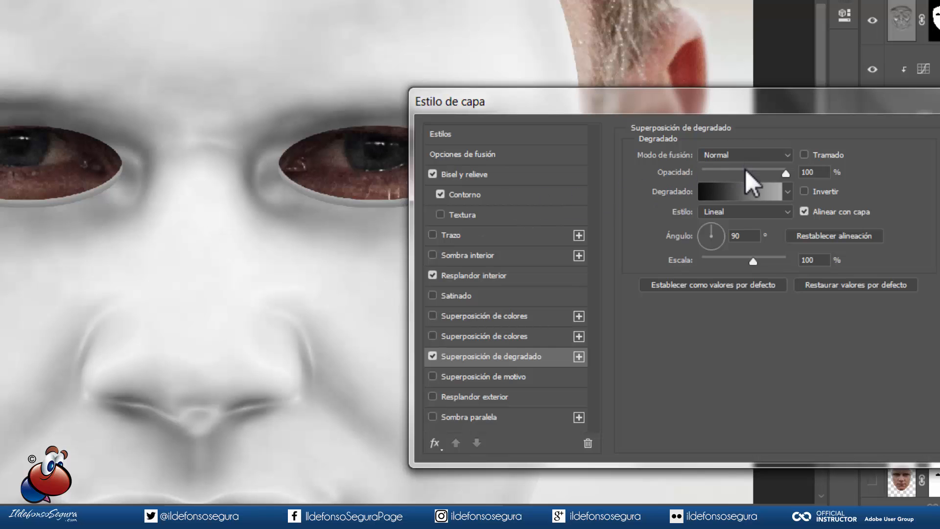
{"action": "left_click", "coordinate": [738, 190]}
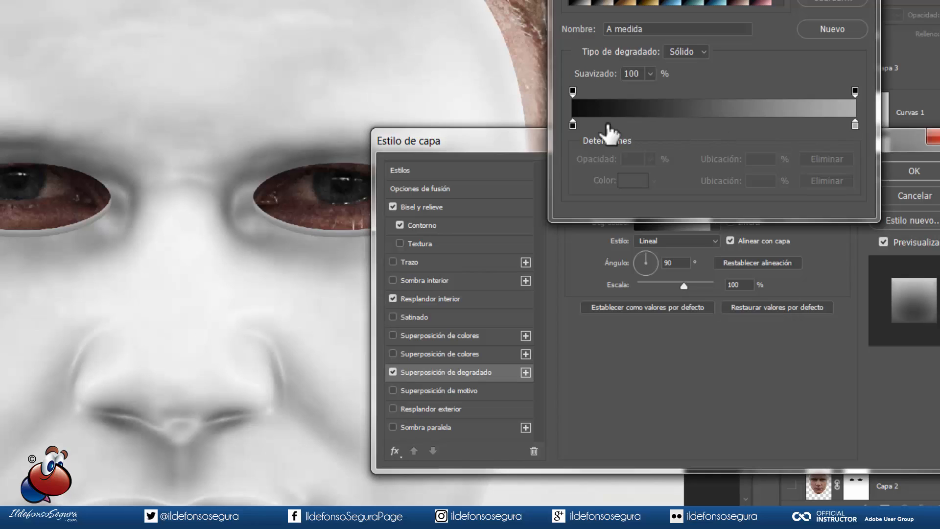
{"action": "left_click", "coordinate": [573, 126]}
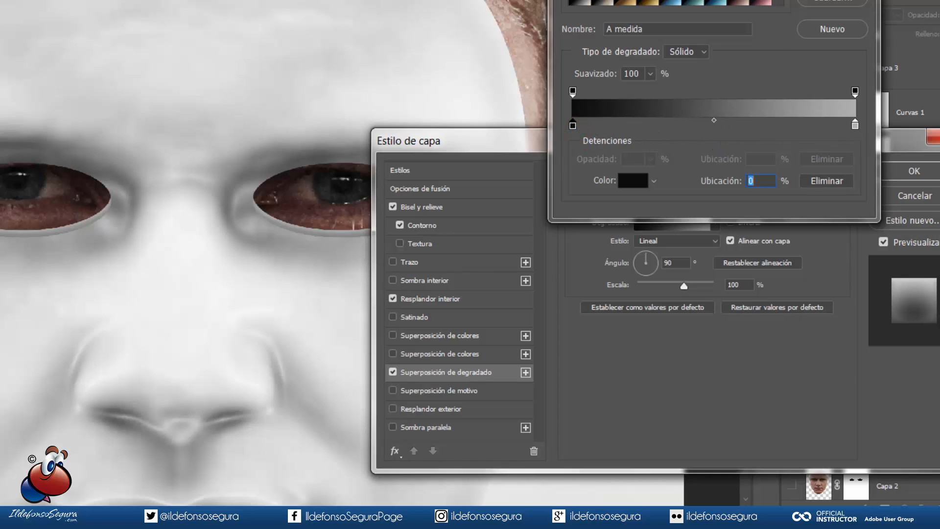
{"action": "key", "text": "Return"}
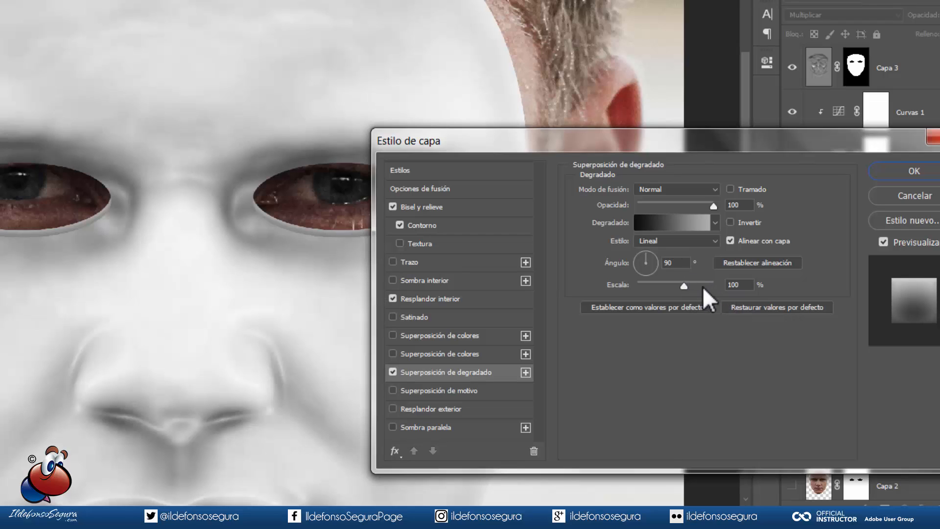
{"action": "left_click", "coordinate": [680, 225]}
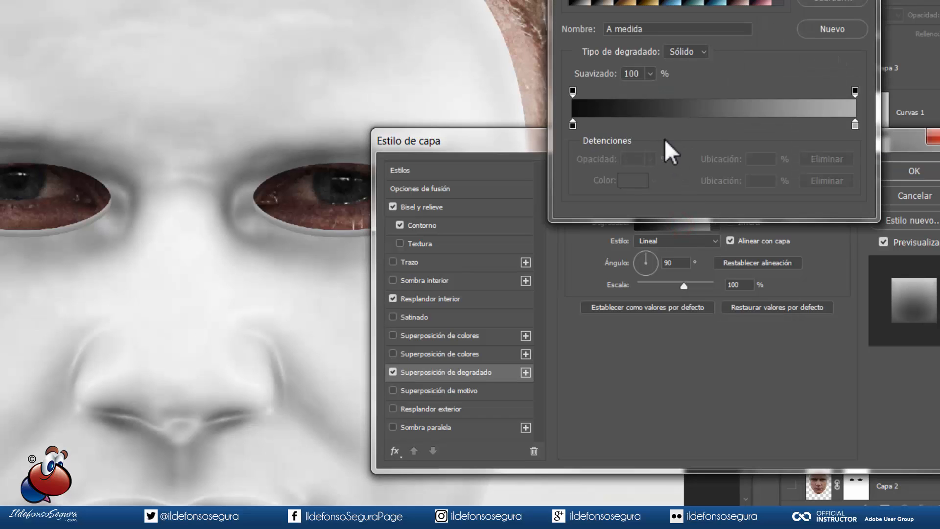
{"action": "left_click_drag", "start_coordinate": [572, 125], "coordinate": [669, 127]}
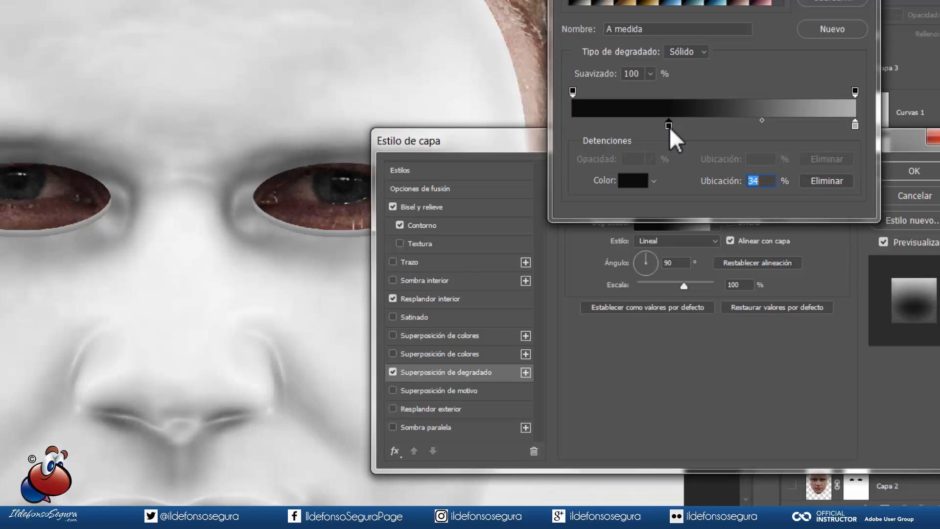
{"action": "left_click_drag", "start_coordinate": [670, 125], "coordinate": [642, 126]}
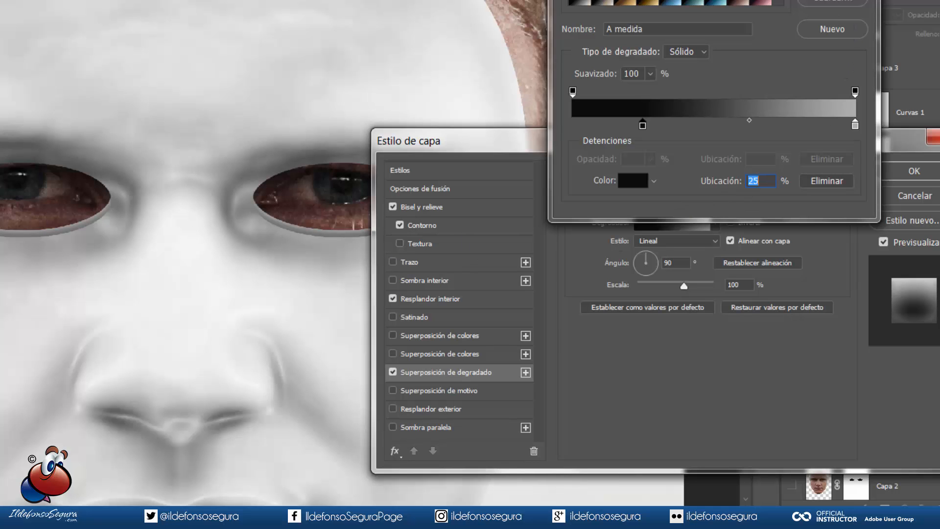
{"action": "key", "text": "Return"}
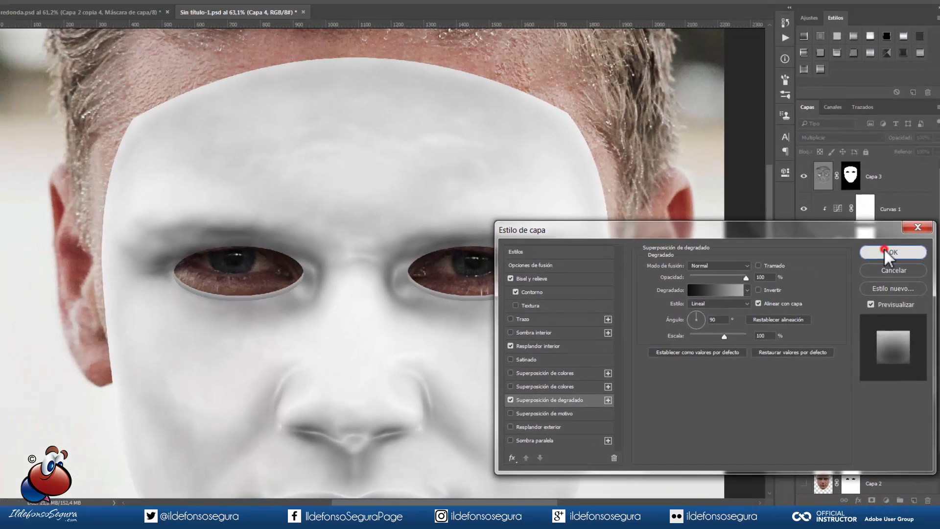
{"action": "left_click", "coordinate": [903, 171]}
{"action": "scroll", "coordinate": [479, 208], "scroll_direction": "down", "scroll_amount": 5}
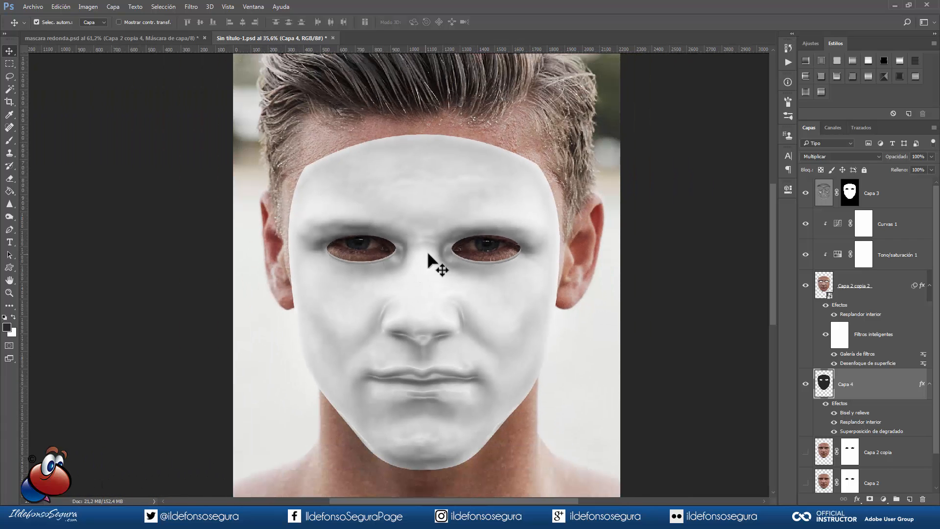
{"action": "scroll", "coordinate": [518, 254], "scroll_direction": "up", "scroll_amount": 1}
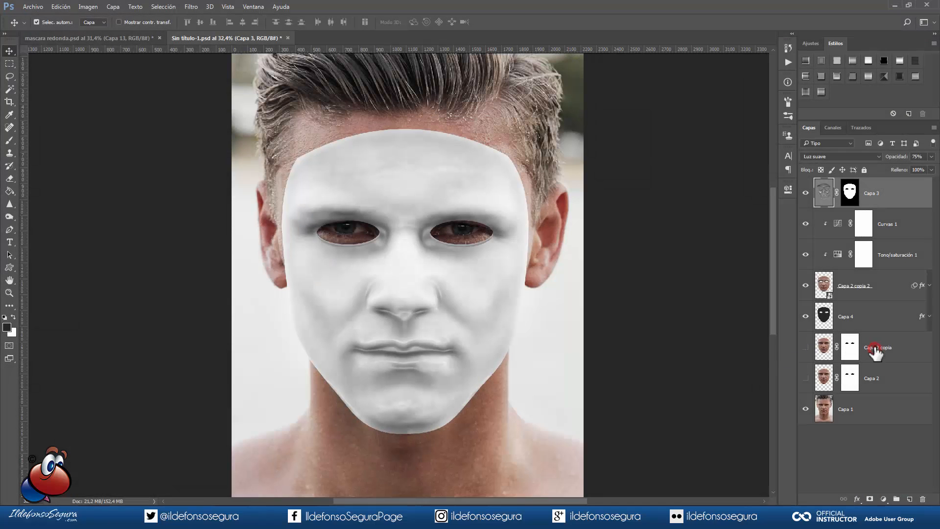
Create a new layer directly above Capa 2 copia and prepare a soft round brush with 0% hardness and the dark skin-shadow colour 53362e.
{"action": "left_click", "coordinate": [875, 348]}
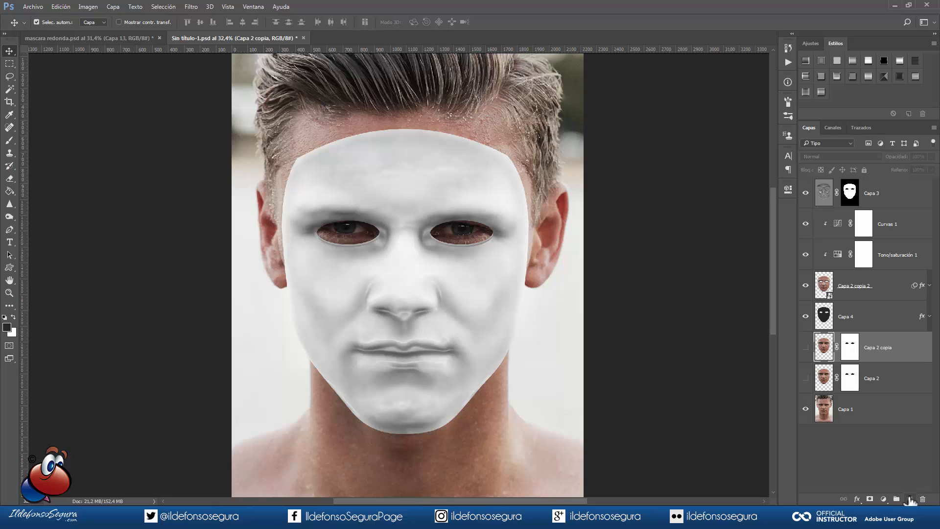
{"action": "left_click", "coordinate": [907, 497]}
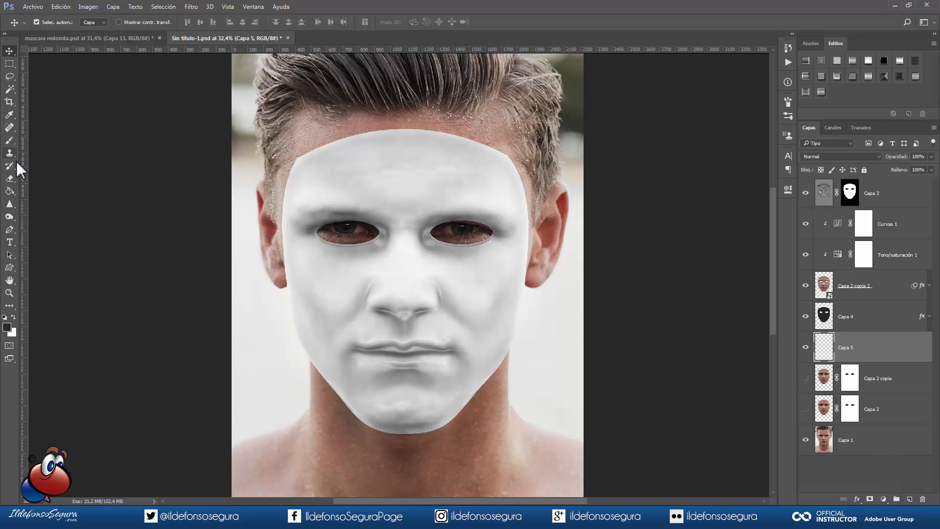
{"action": "left_click", "coordinate": [9, 141]}
{"action": "right_click", "coordinate": [294, 204]}
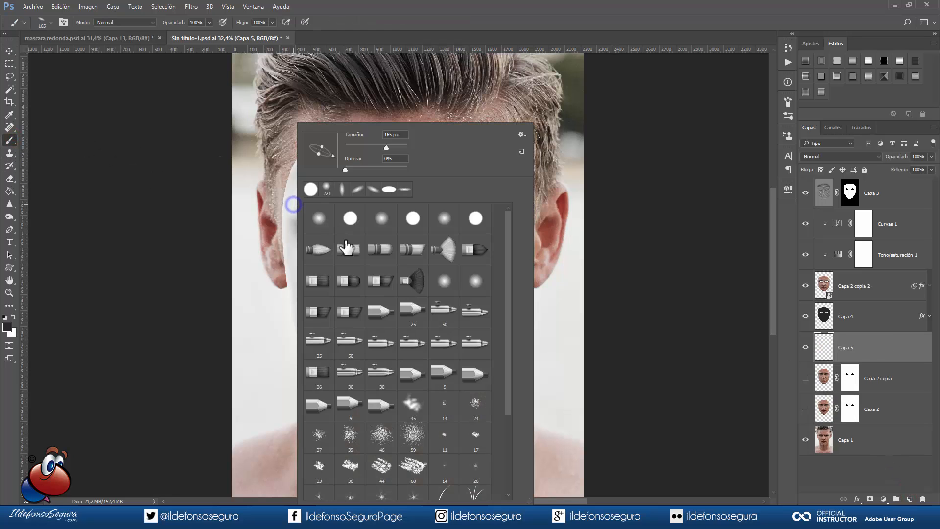
{"action": "left_click", "coordinate": [319, 219]}
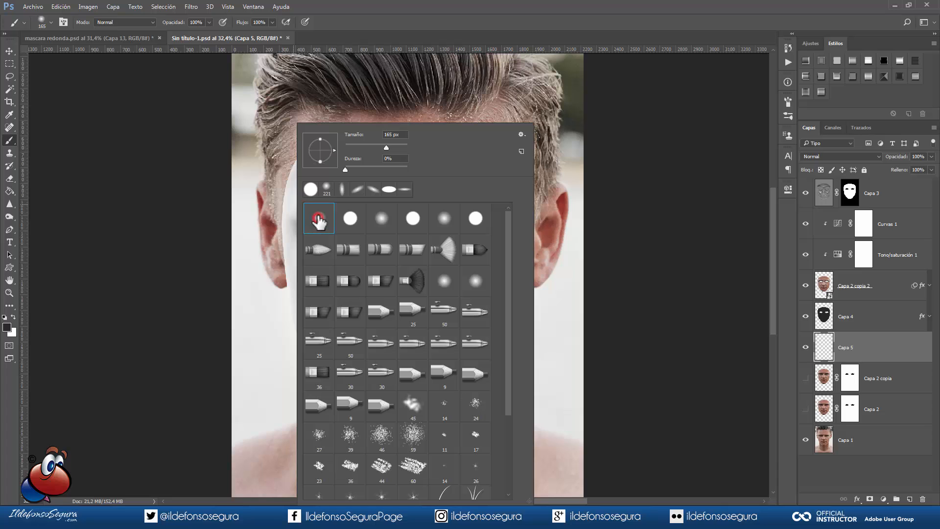
{"action": "left_click", "coordinate": [7, 327]}
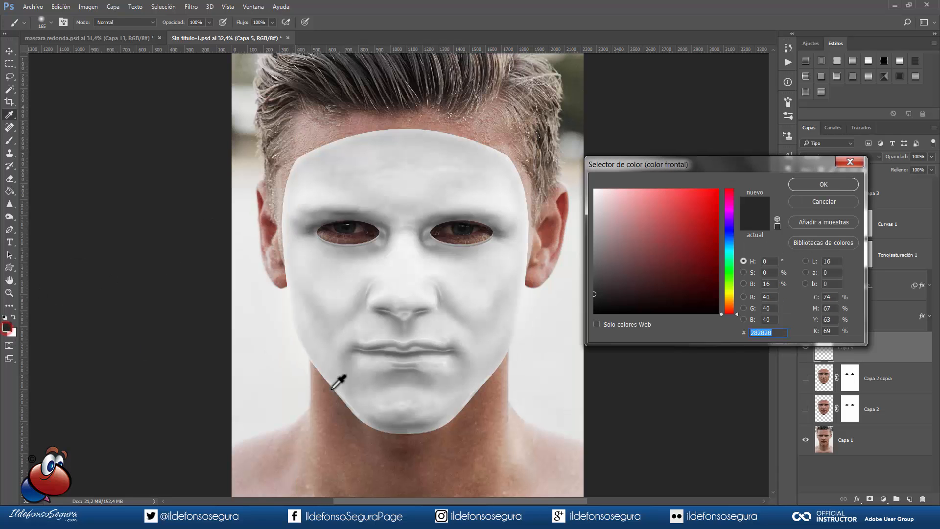
{"action": "left_click", "coordinate": [395, 448]}
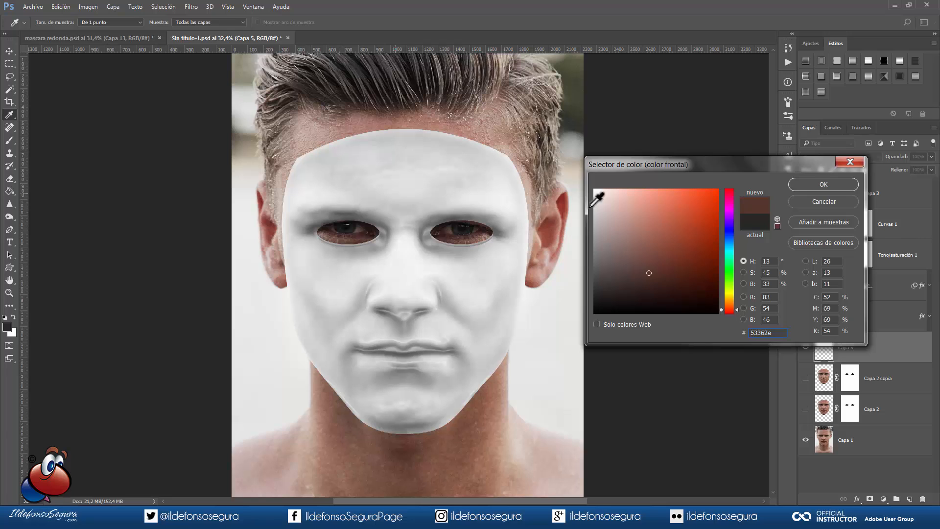
{"action": "left_click", "coordinate": [799, 187]}
Enlarge the brush to 320 px and paint shadows on Capa 5 along the forehead edge, behind the eye openings and under the jaw and chin.
{"action": "right_click", "coordinate": [348, 148], "text": "alt"}
{"action": "left_click", "coordinate": [300, 182]}
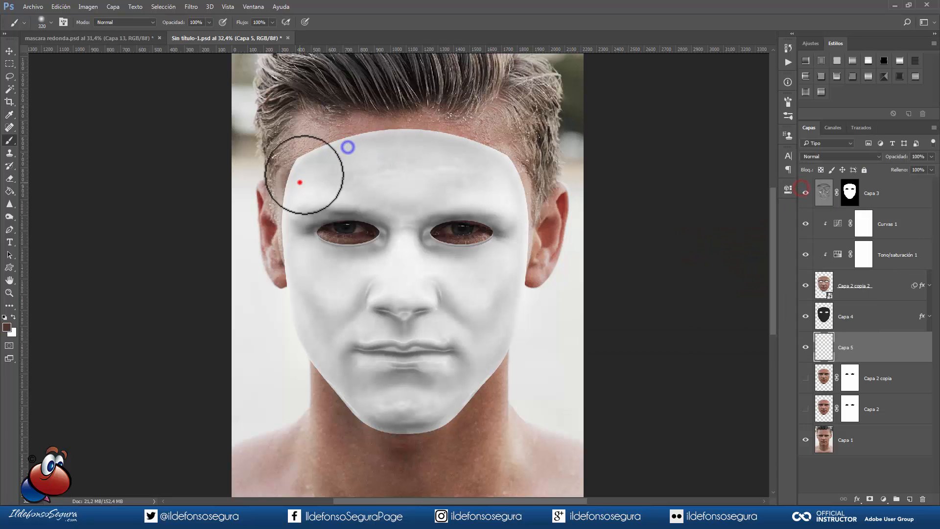
{"action": "left_click_drag", "start_coordinate": [484, 164], "coordinate": [355, 192]}
{"action": "left_click", "coordinate": [300, 204]}
{"action": "left_click_drag", "start_coordinate": [317, 258], "coordinate": [377, 262]}
{"action": "left_click_drag", "start_coordinate": [441, 258], "coordinate": [476, 262]}
{"action": "left_click_drag", "start_coordinate": [334, 364], "coordinate": [397, 419]}
{"action": "left_click_drag", "start_coordinate": [480, 363], "coordinate": [397, 440]}
{"action": "left_click", "coordinate": [399, 446]}
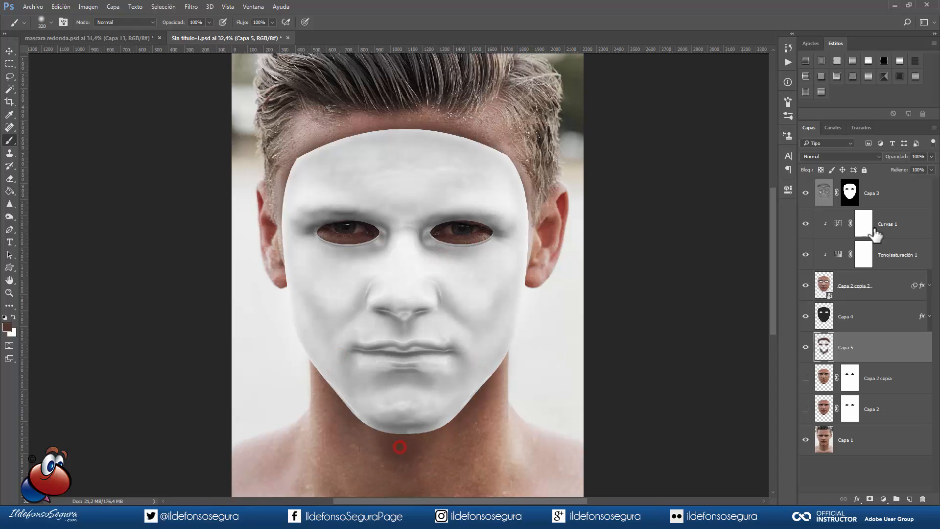
Set Capa 5's blend mode to Multiplicar and its opacity to 30%, and compare the image with and without the shadow layer.
{"action": "left_click", "coordinate": [865, 156]}
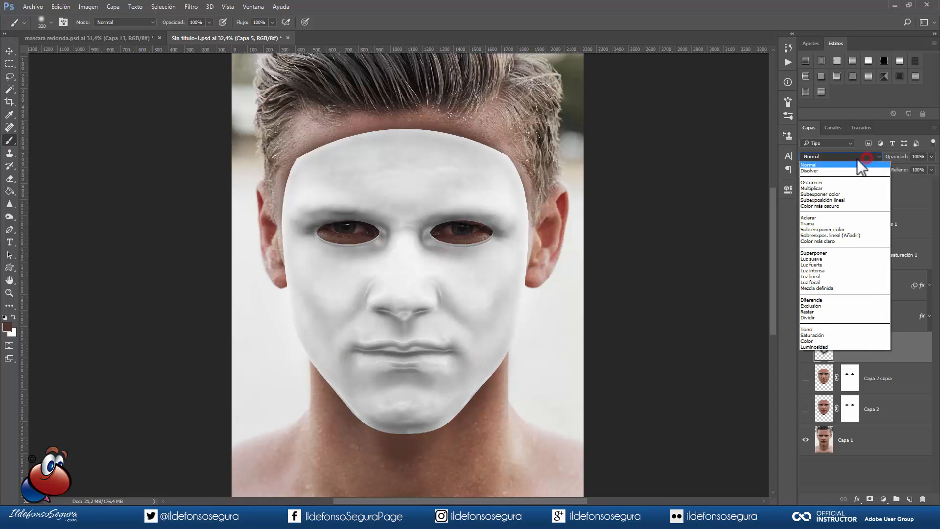
{"action": "left_click", "coordinate": [827, 187]}
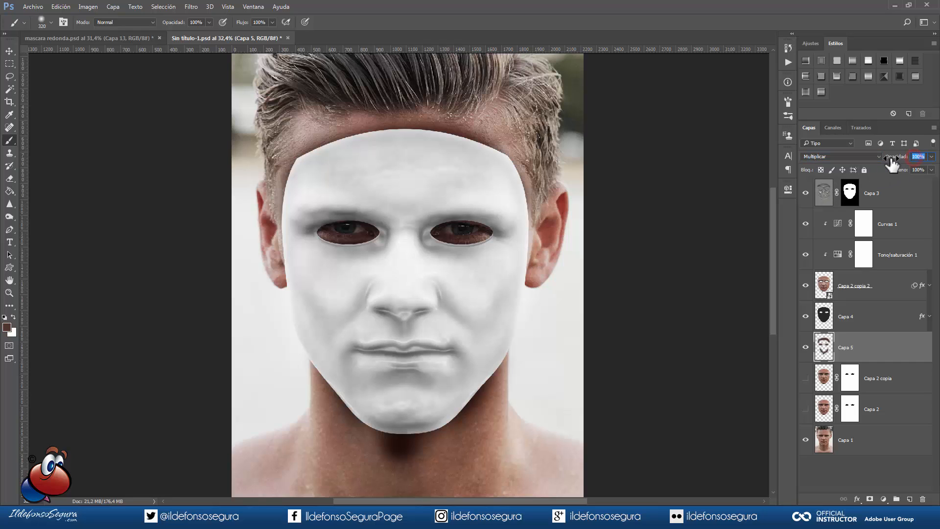
{"action": "type", "text": "30"}
{"action": "key", "text": "Return"}
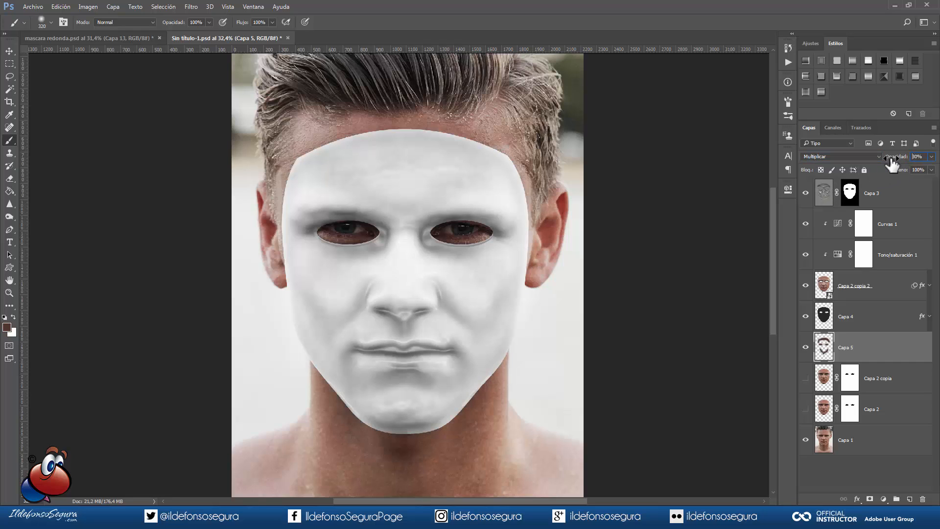
{"action": "left_click", "coordinate": [804, 347]}
{"action": "left_click", "coordinate": [805, 348]}
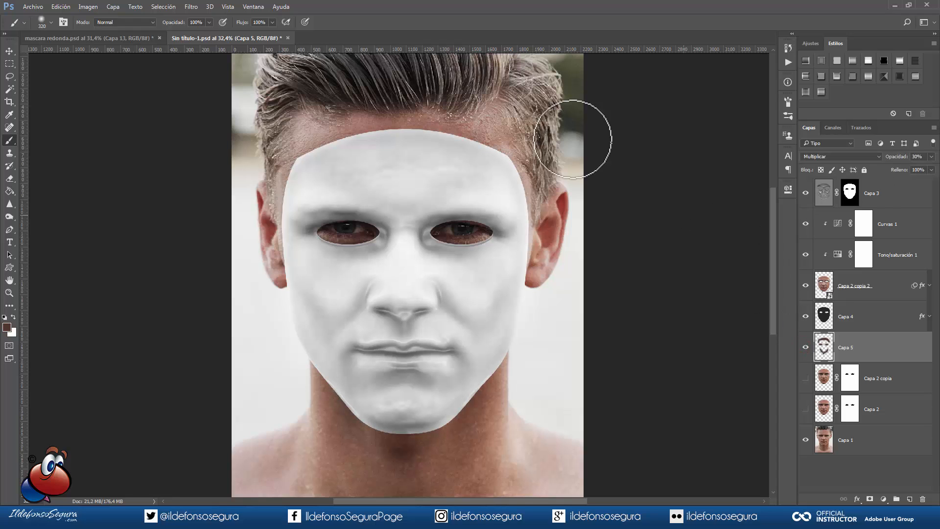
Apply a Desenfoque gaussiano with a 5-pixel radius to the painted shadows on Capa 5.
{"action": "left_click", "coordinate": [191, 7]}
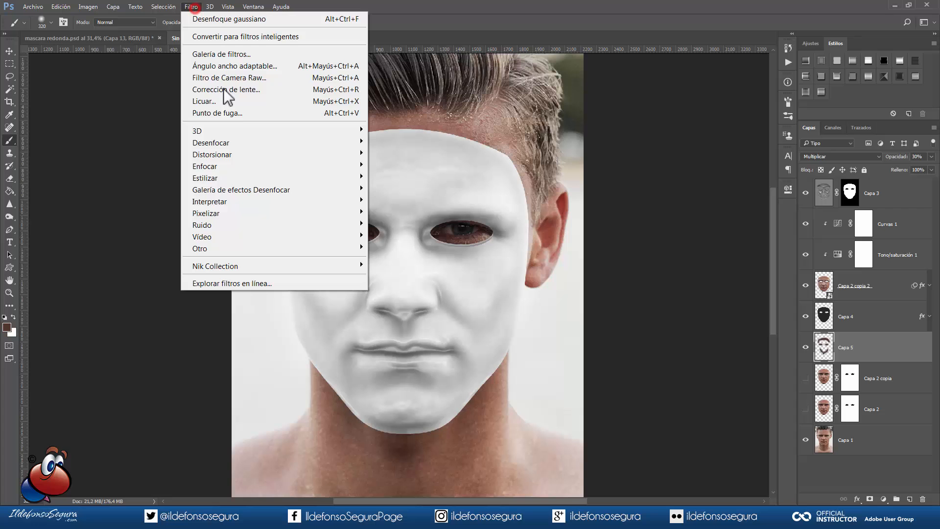
{"action": "left_click", "coordinate": [235, 141]}
{"action": "left_click", "coordinate": [456, 225]}
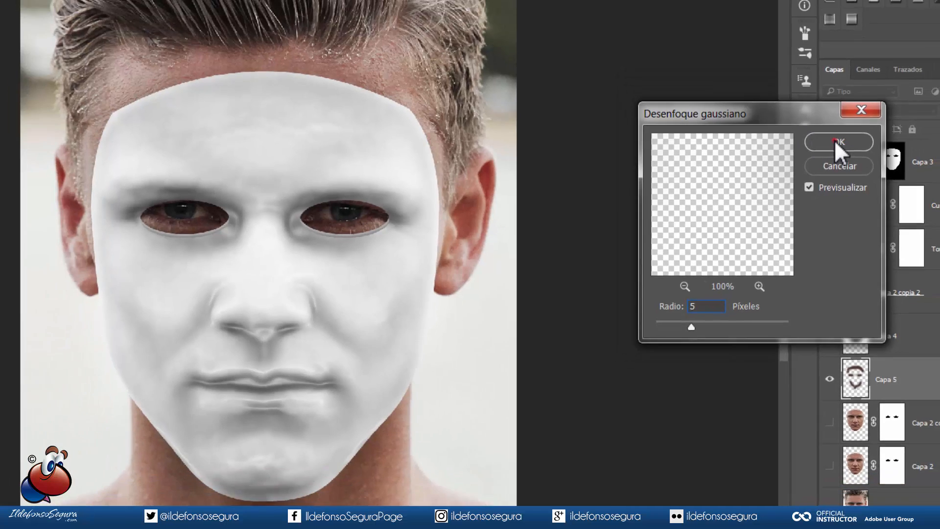
{"action": "left_click", "coordinate": [842, 120]}
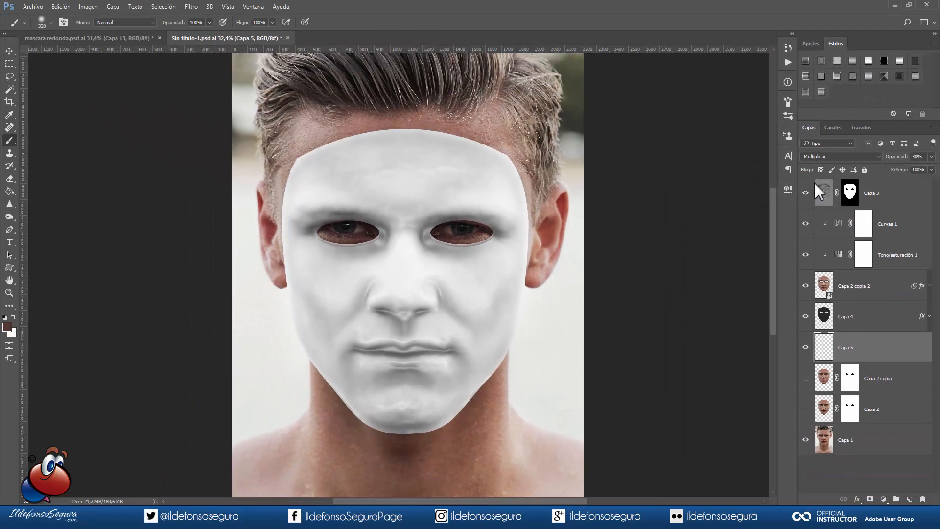
Lower Capa 5's opacity to 25% and compare the image with and without the shadows.
{"action": "left_click", "coordinate": [805, 347]}
{"action": "left_click", "coordinate": [805, 347]}
{"action": "type", "text": "25"}
{"action": "left_click", "coordinate": [805, 347]}
{"action": "left_click", "coordinate": [805, 347]}
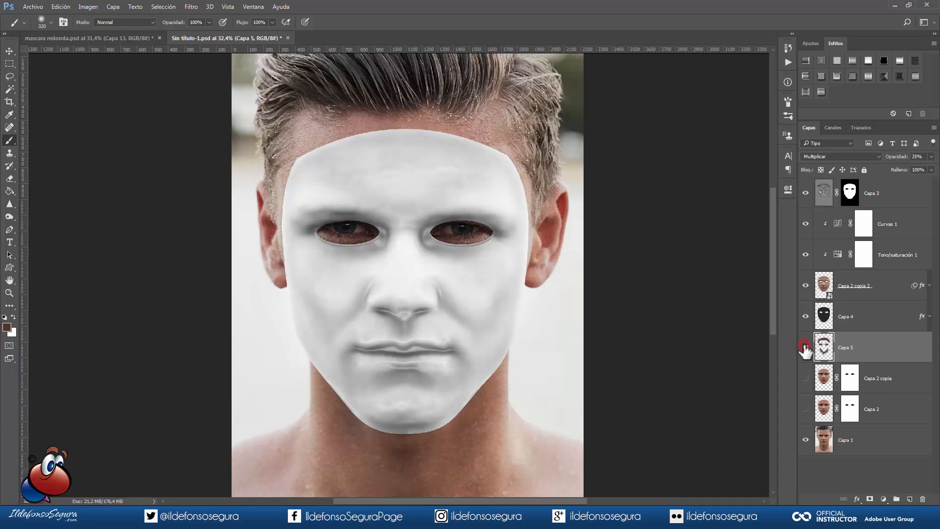
{"action": "left_click", "coordinate": [805, 347]}
{"action": "left_click", "coordinate": [805, 347]}
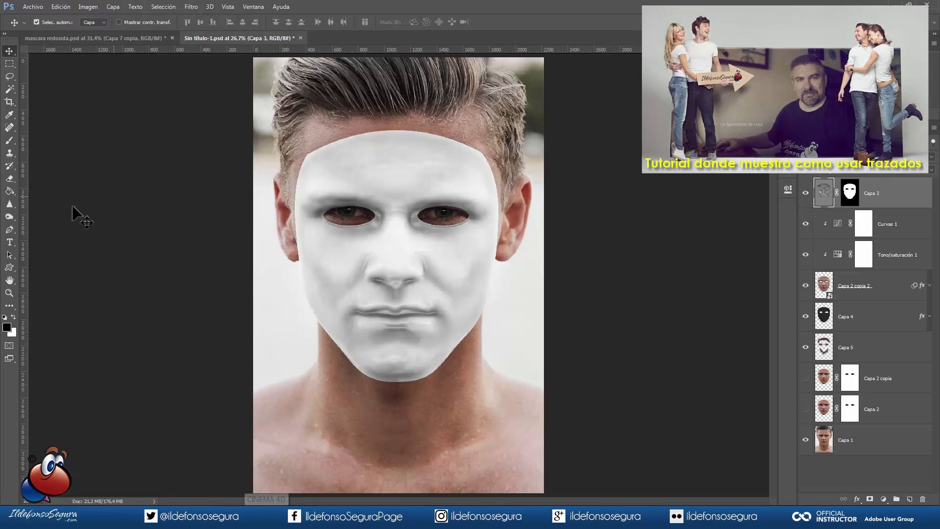
Draw a closed Pen path around the image's right eye, from beside the nose over the forehead and down to a narrow point on the lower cheek.
{"action": "left_click", "coordinate": [11, 232]}
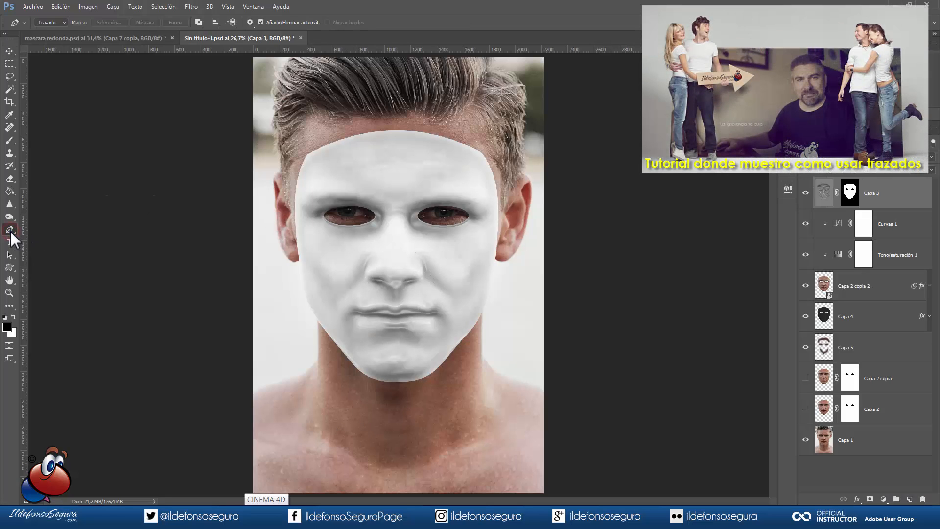
{"action": "scroll", "coordinate": [425, 232], "scroll_direction": "up", "scroll_amount": 2}
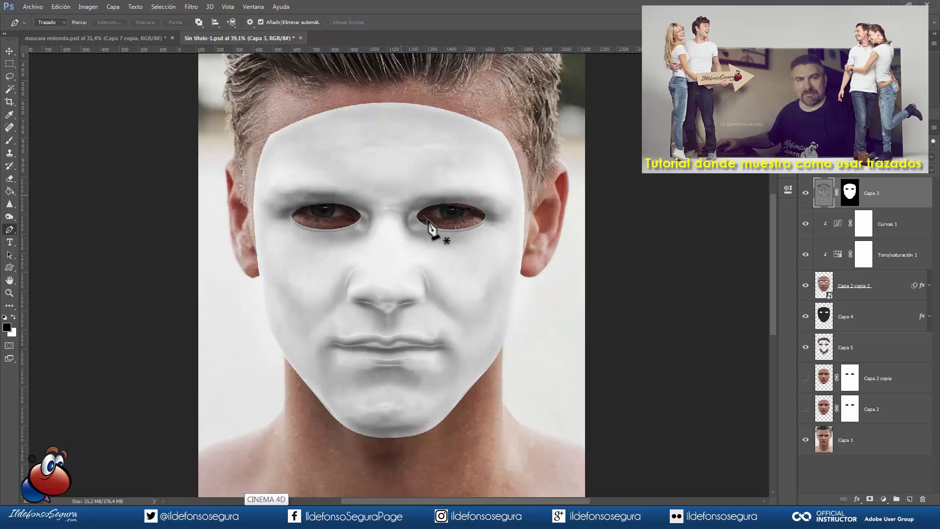
{"action": "left_click", "coordinate": [419, 279]}
{"action": "left_click_drag", "start_coordinate": [398, 226], "coordinate": [394, 214]}
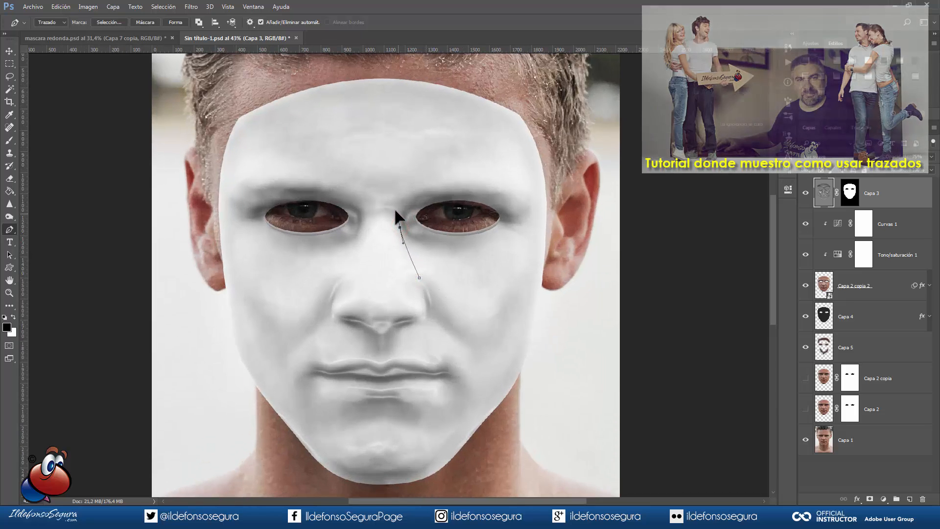
{"action": "left_click_drag", "start_coordinate": [389, 167], "coordinate": [398, 154]}
{"action": "left_click_drag", "start_coordinate": [441, 112], "coordinate": [498, 126]}
{"action": "left_click_drag", "start_coordinate": [526, 160], "coordinate": [525, 160]}
{"action": "left_click_drag", "start_coordinate": [528, 215], "coordinate": [522, 228]}
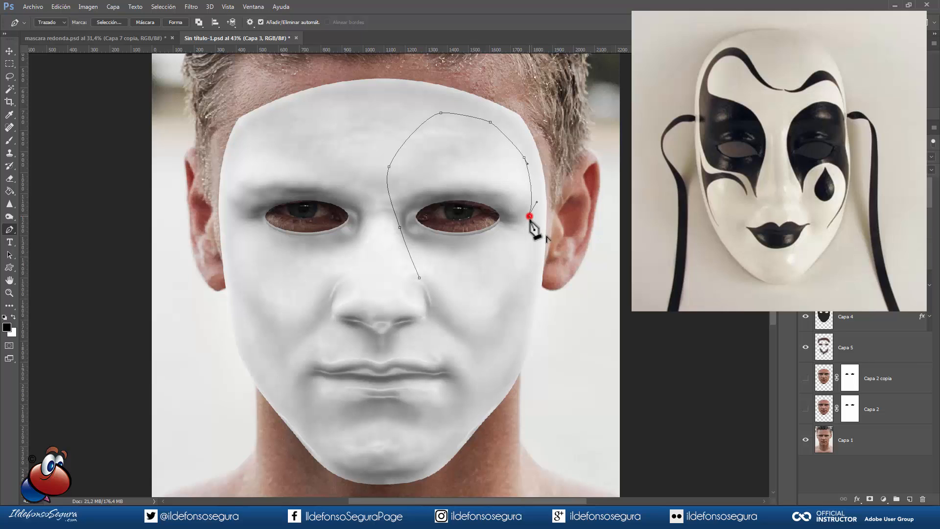
{"action": "left_click_drag", "start_coordinate": [512, 350], "coordinate": [486, 390]}
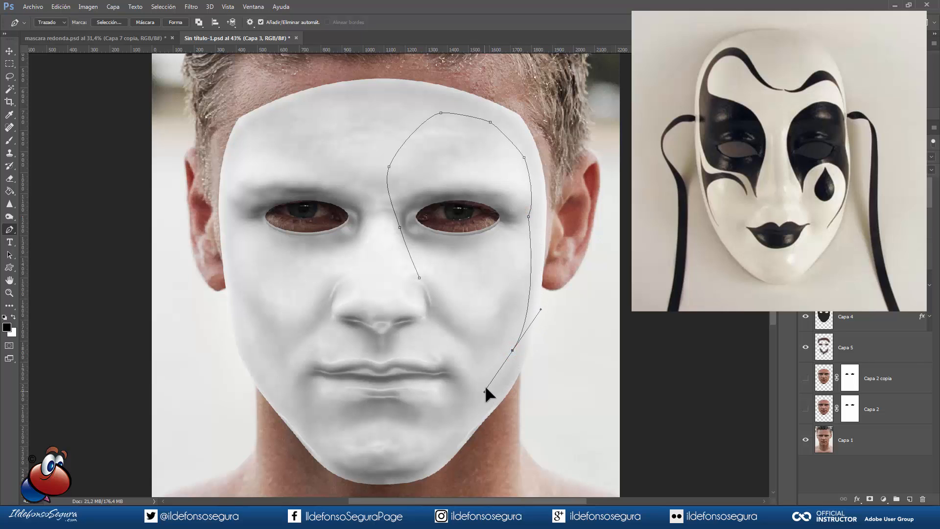
{"action": "left_click_drag", "start_coordinate": [465, 258], "coordinate": [424, 280]}
{"action": "left_click", "coordinate": [420, 277]}
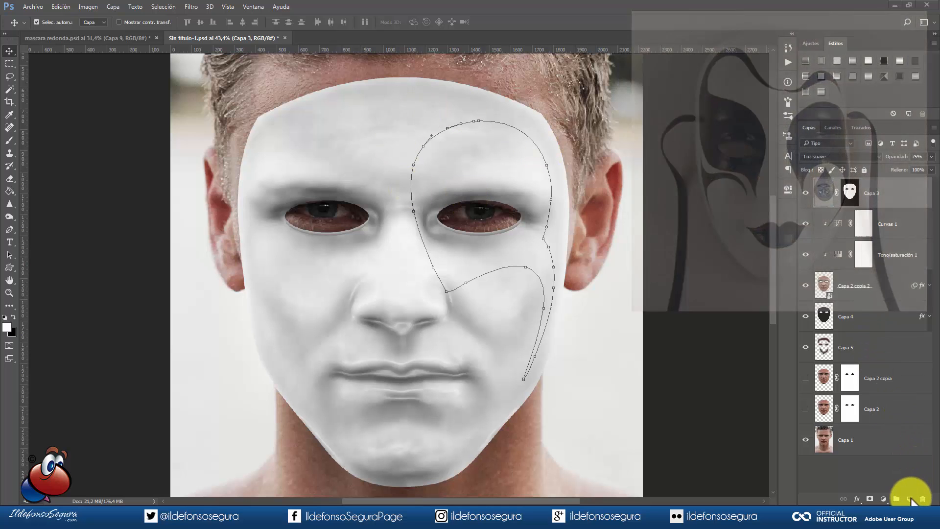
Add a new layer above Capa 3 and convert the drawn Pen path into a selection.
{"action": "left_click", "coordinate": [909, 499]}
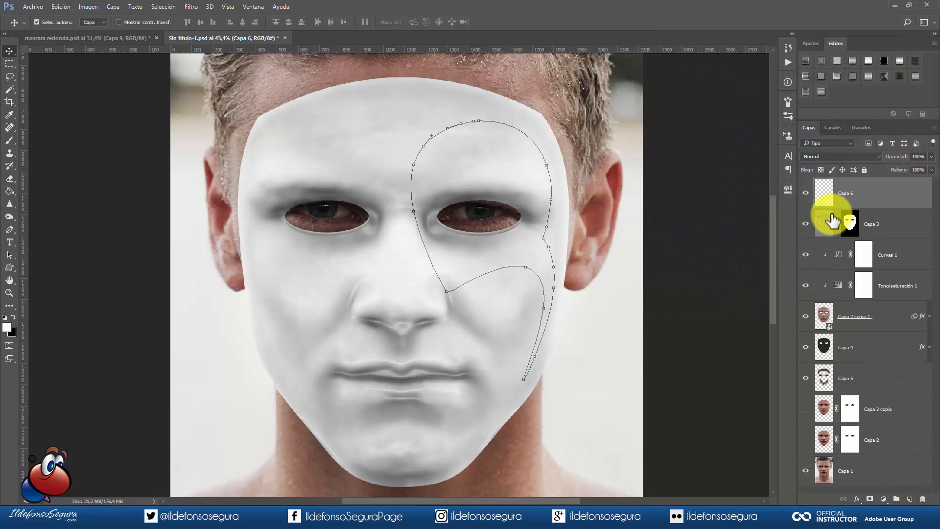
{"action": "left_click", "coordinate": [11, 229]}
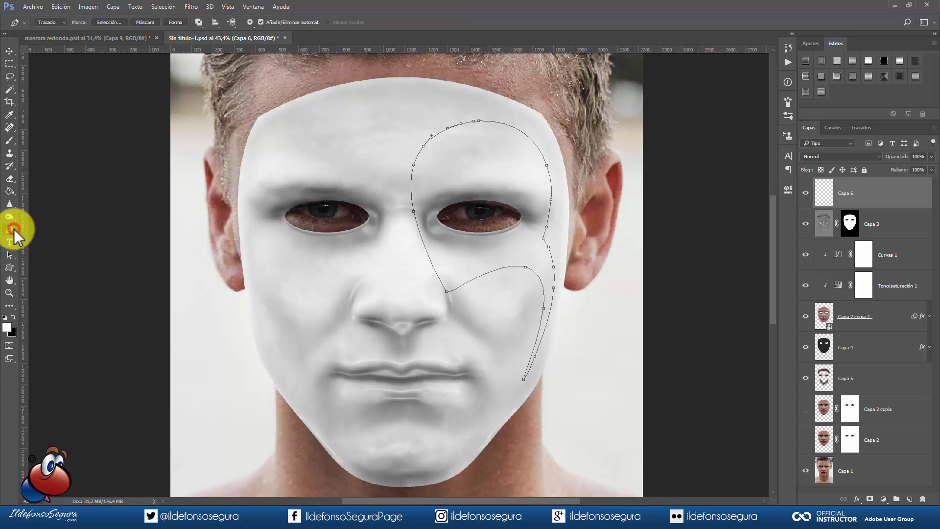
{"action": "left_click", "coordinate": [112, 28]}
{"action": "left_click", "coordinate": [540, 152]}
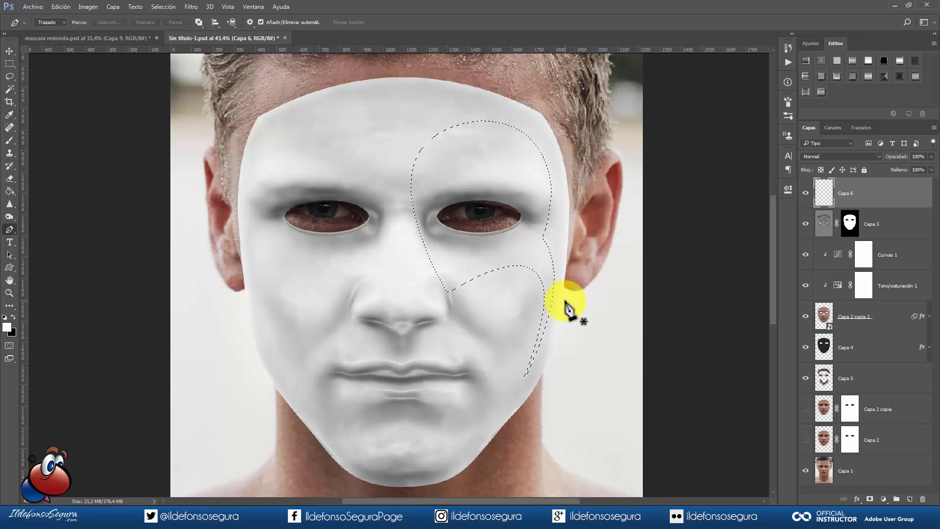
Fill the selected shape around the eye with black using the Paint Bucket and deselect it.
{"action": "left_click", "coordinate": [9, 190]}
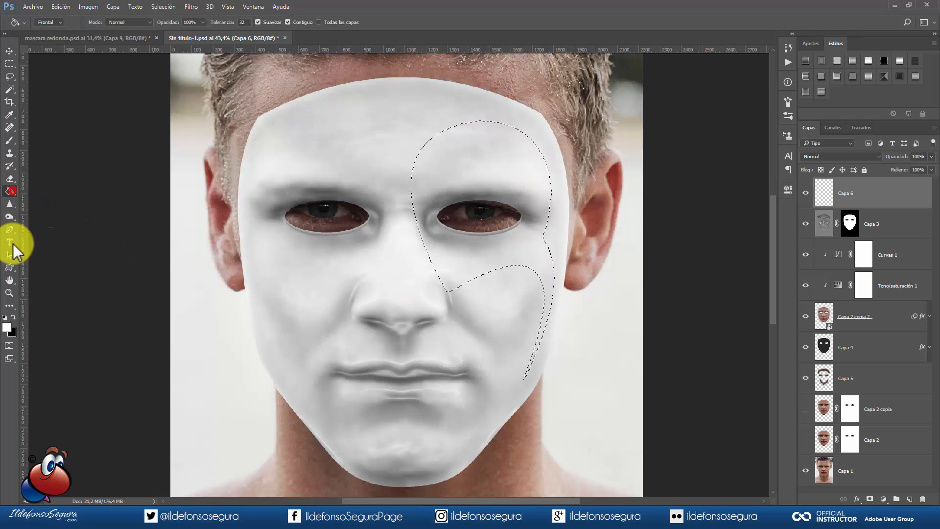
{"action": "key", "text": "d"}
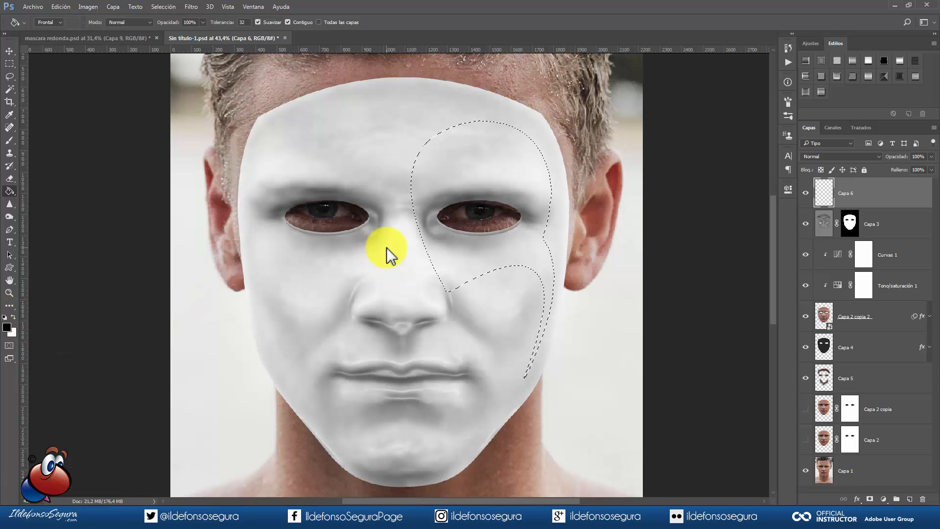
{"action": "left_click", "coordinate": [446, 235]}
{"action": "key", "text": "ctrl+d"}
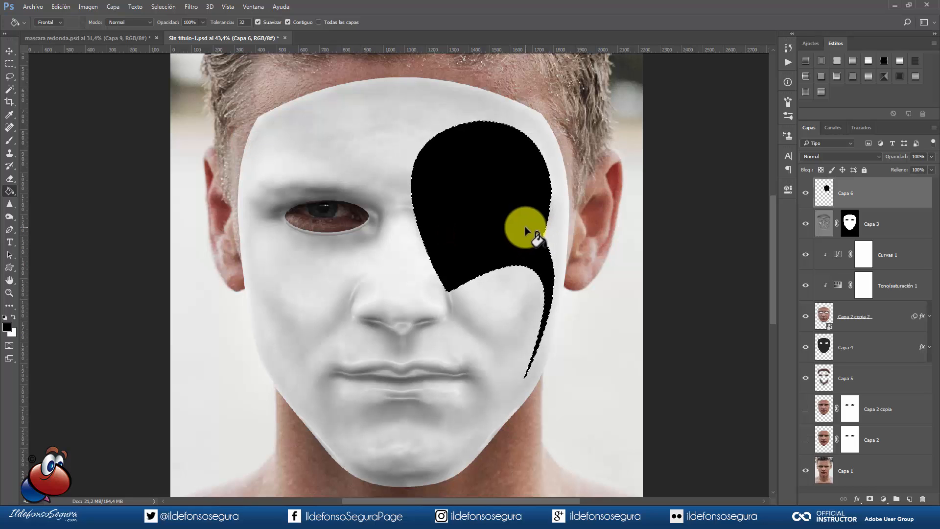
{"action": "key", "text": "ctrl+d"}
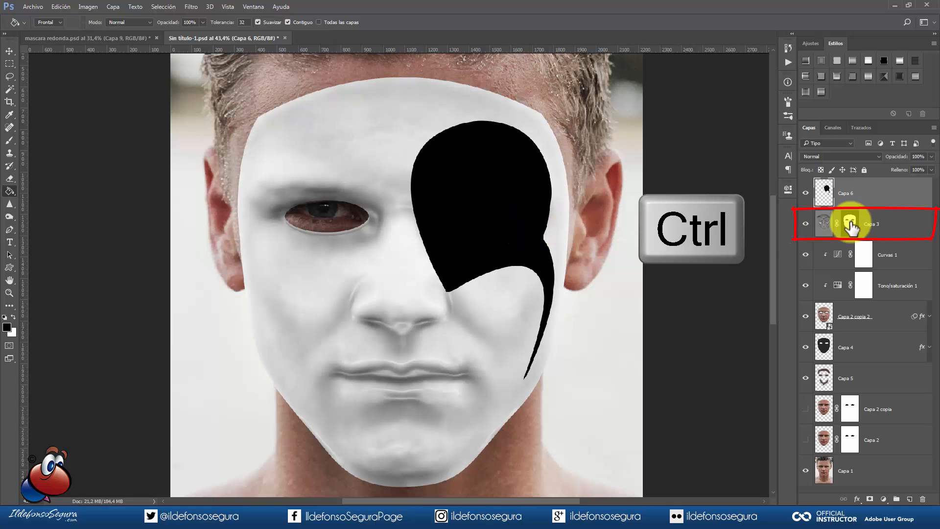
Add a layer mask to Capa 6 from the outline of Capa 3's mask, and return to editing Capa 6's pixels.
{"action": "left_click", "coordinate": [850, 224], "text": "ctrl"}
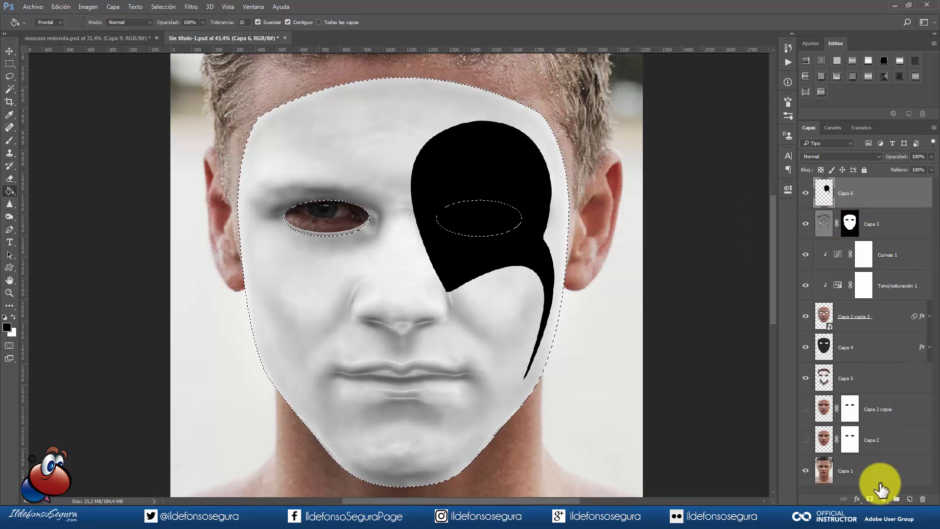
{"action": "left_click", "coordinate": [869, 498]}
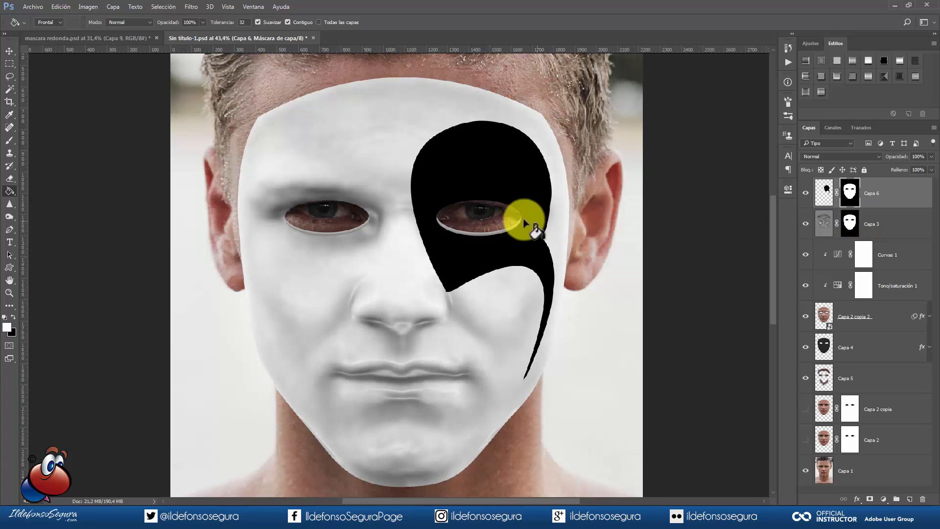
{"action": "left_click", "coordinate": [824, 192]}
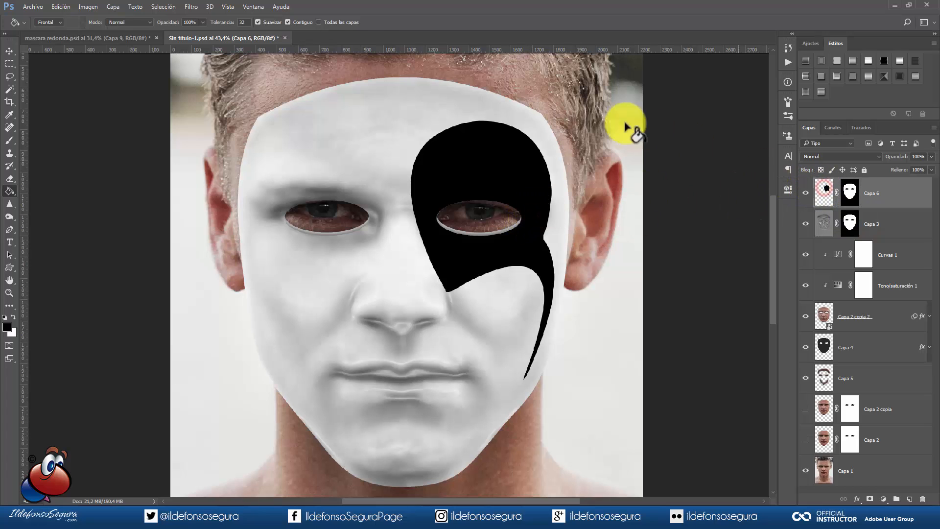
Apply a Desenfoque gaussiano to soften the edges of the black shape on Capa 6.
{"action": "left_click", "coordinate": [196, 7]}
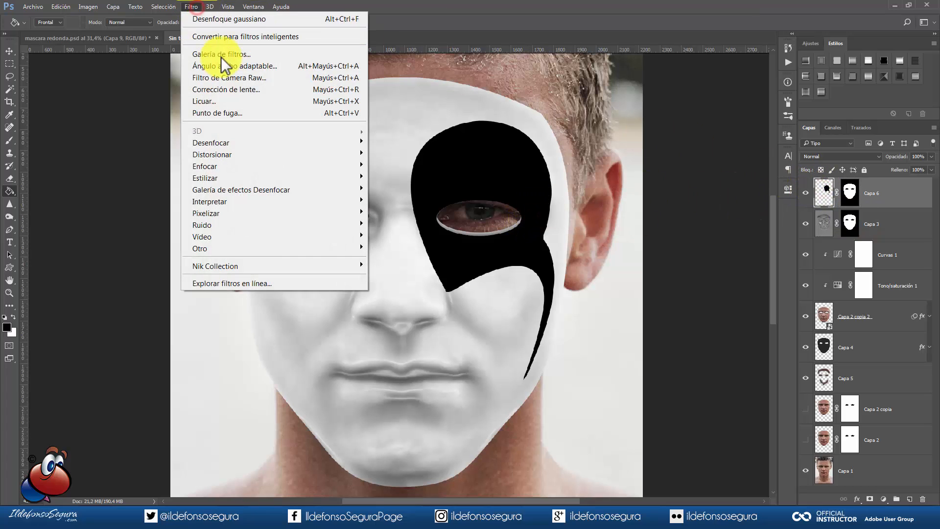
{"action": "mouse_move", "coordinate": [248, 143]}
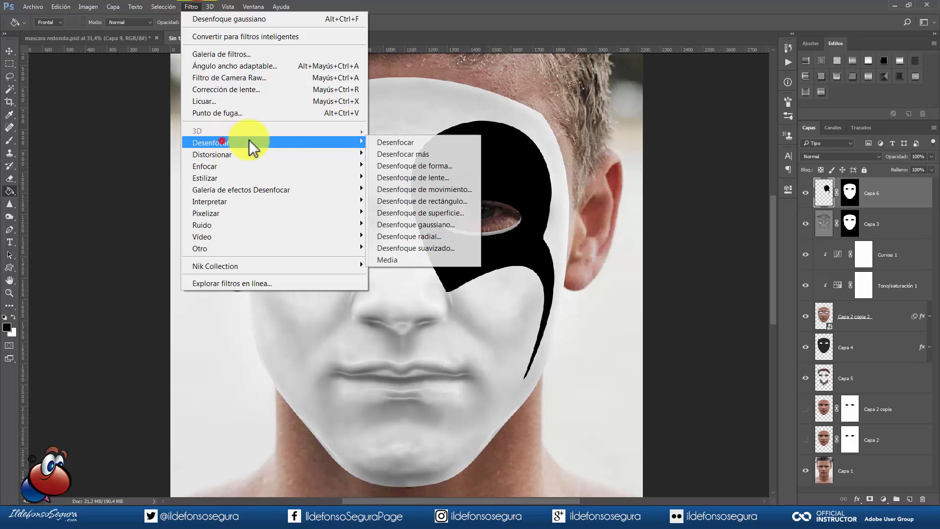
{"action": "left_click", "coordinate": [457, 225]}
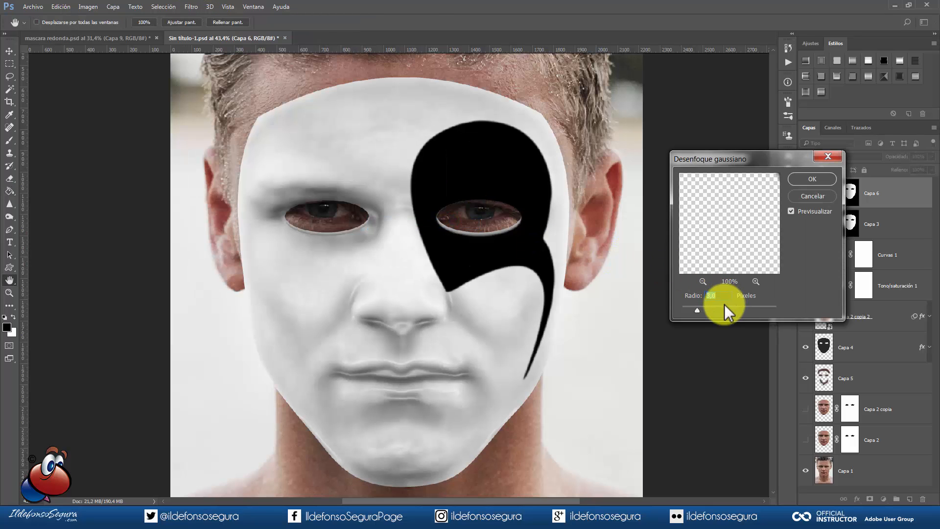
{"action": "left_click", "coordinate": [809, 179]}
Set Capa 6's blend mode to Luz suave.
{"action": "left_click", "coordinate": [825, 192]}
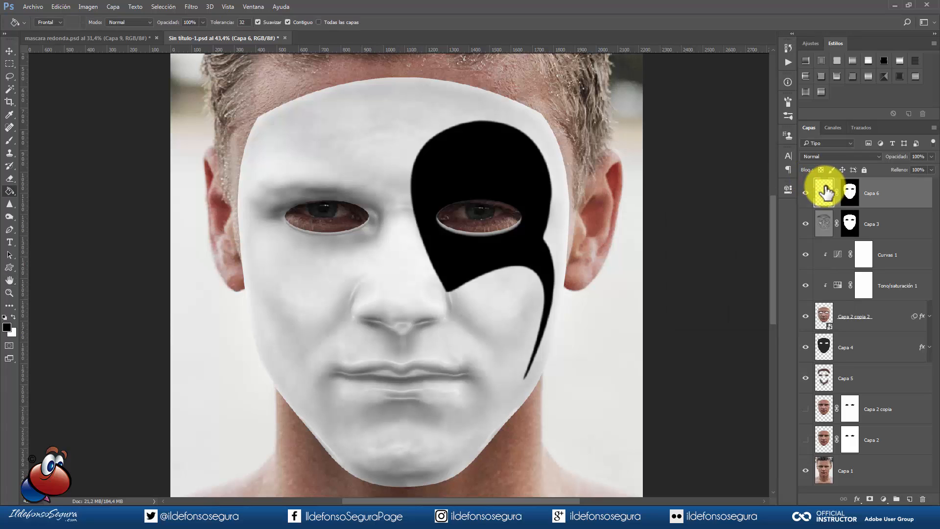
{"action": "left_click", "coordinate": [829, 157]}
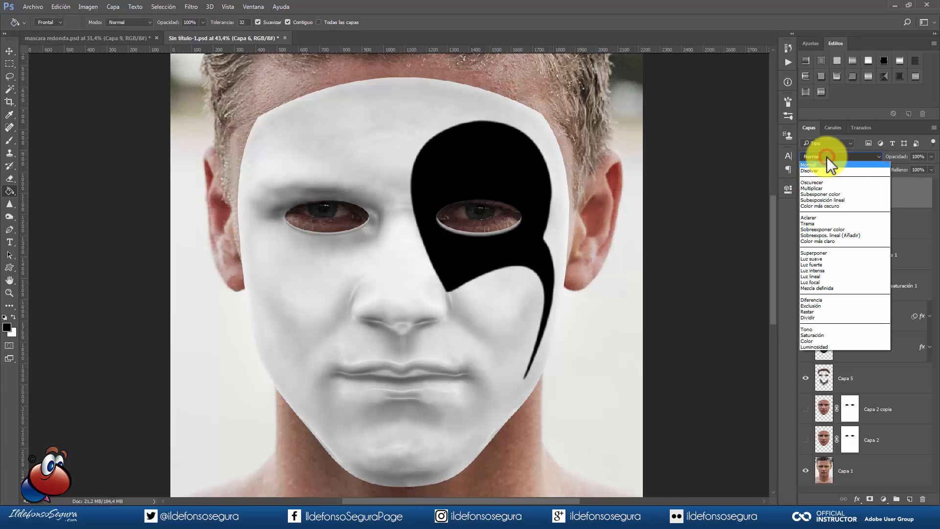
{"action": "left_click", "coordinate": [813, 258]}
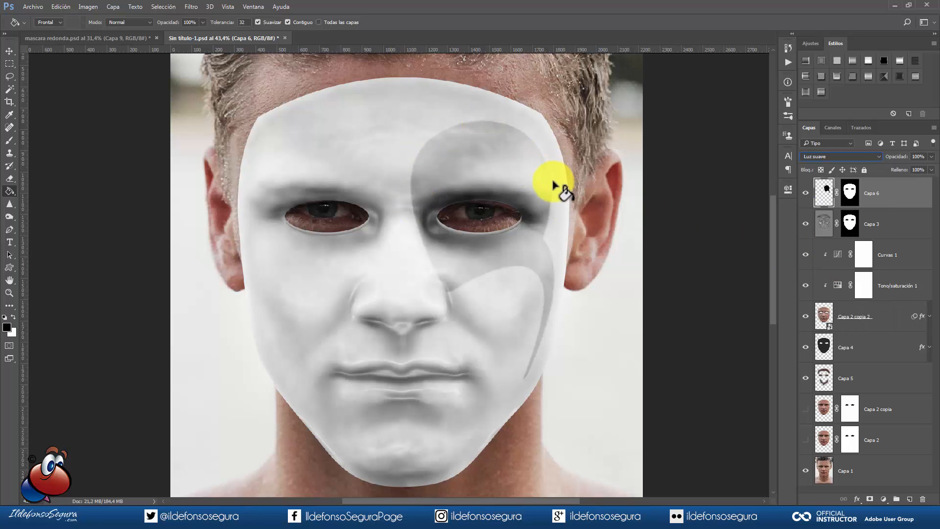
Duplicate Capa 6 and repeat the last Desenfoque gaussiano on the copy.
{"action": "left_click", "coordinate": [823, 196], "text": "ctrl"}
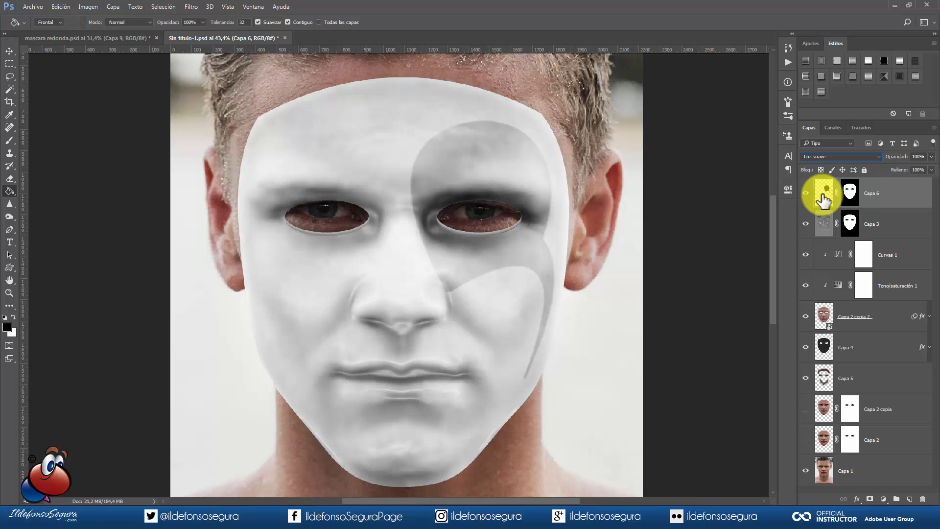
{"action": "key", "text": "ctrl+j"}
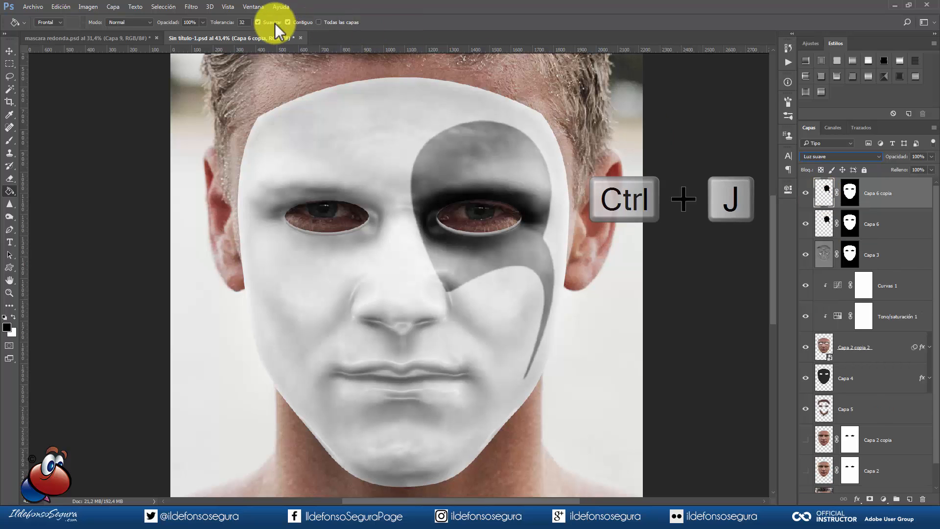
{"action": "left_click", "coordinate": [193, 7]}
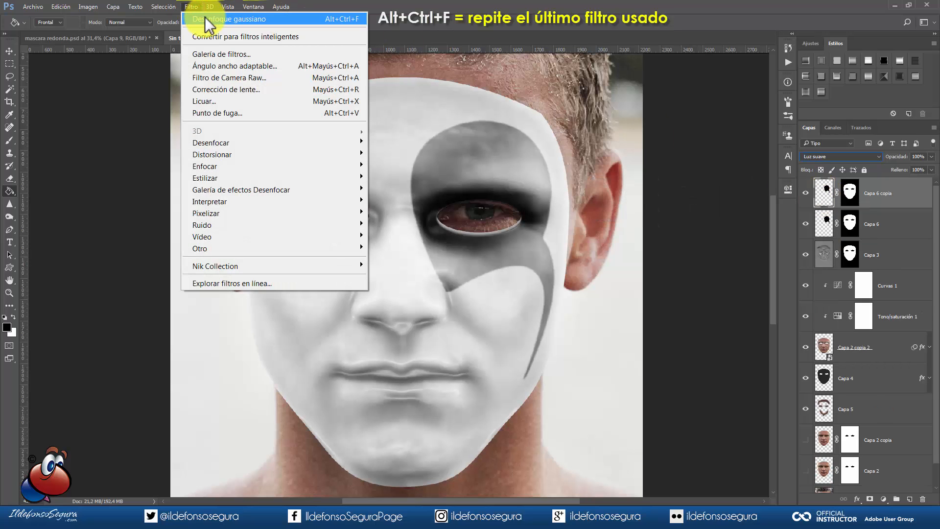
{"action": "left_click", "coordinate": [209, 20]}
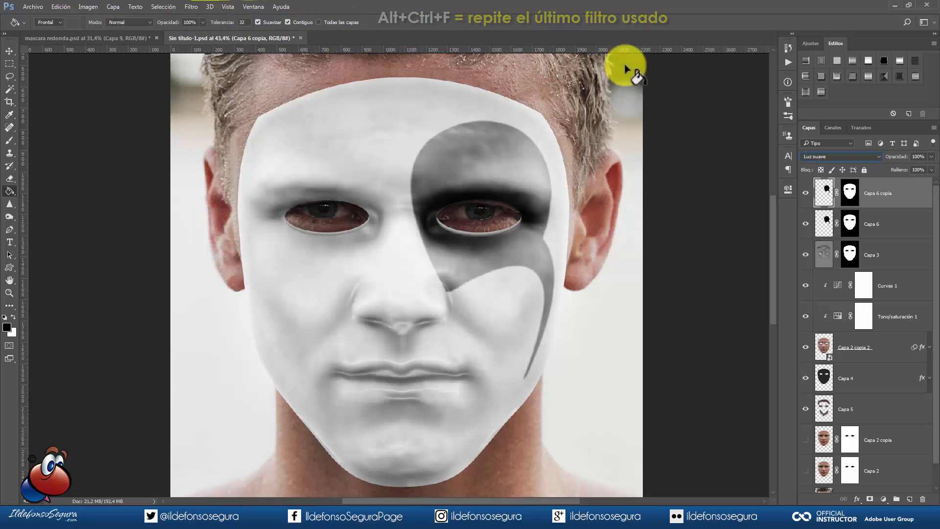
Set the blend mode of Capa 6 copia to Multiplicar.
{"action": "left_click", "coordinate": [825, 156]}
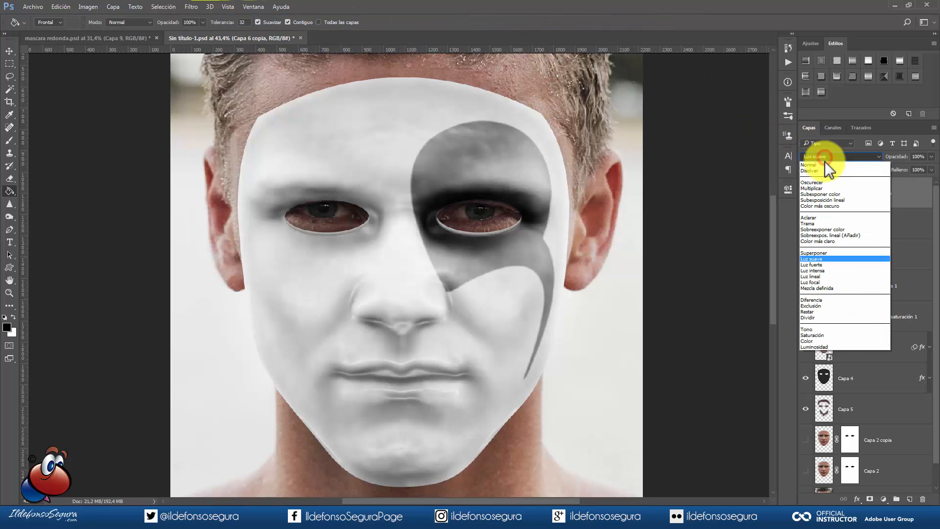
{"action": "left_click", "coordinate": [826, 188]}
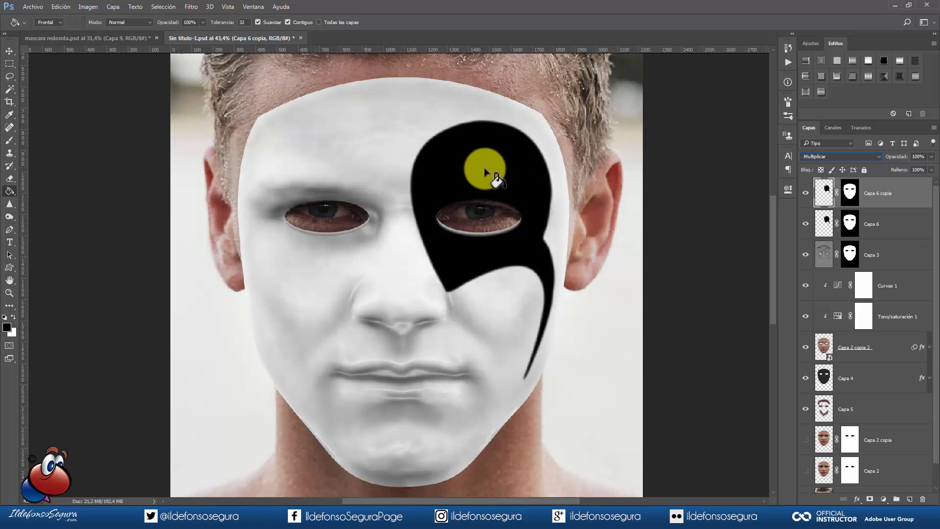
In the blending options of Capa 6 copia, split the Capa subyacente sliders to 0/146 for the blacks and 159/255 for the whites.
{"action": "right_click", "coordinate": [878, 196]}
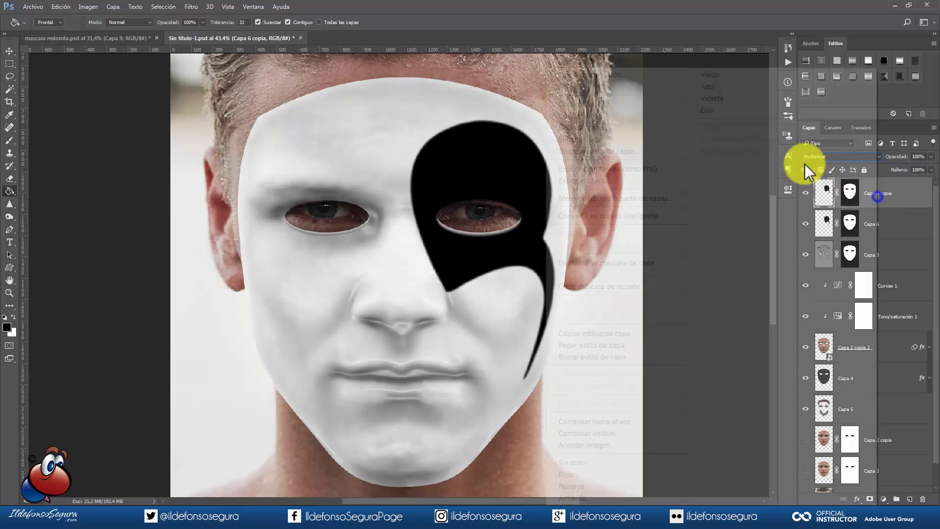
{"action": "left_click", "coordinate": [595, 76]}
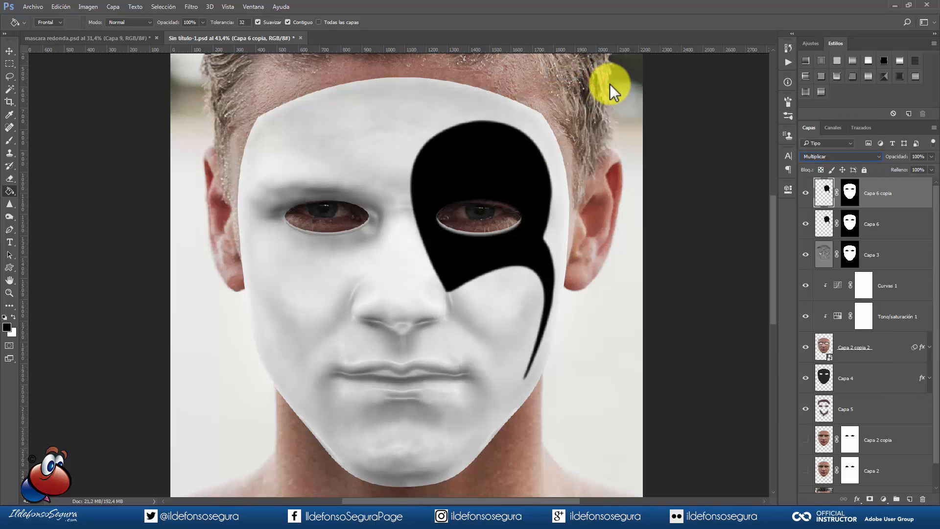
{"action": "left_click_drag", "start_coordinate": [595, 106], "coordinate": [706, 193]}
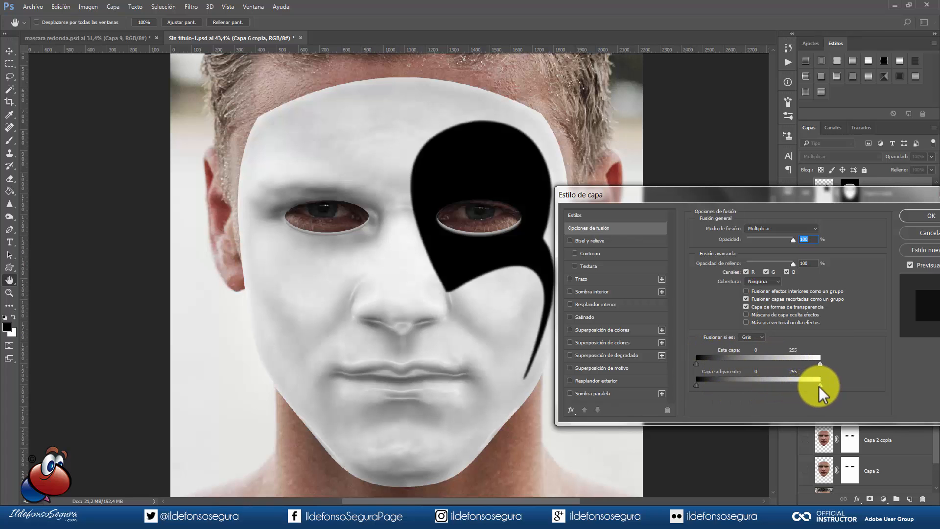
{"action": "left_click_drag", "start_coordinate": [807, 385], "coordinate": [780, 386]}
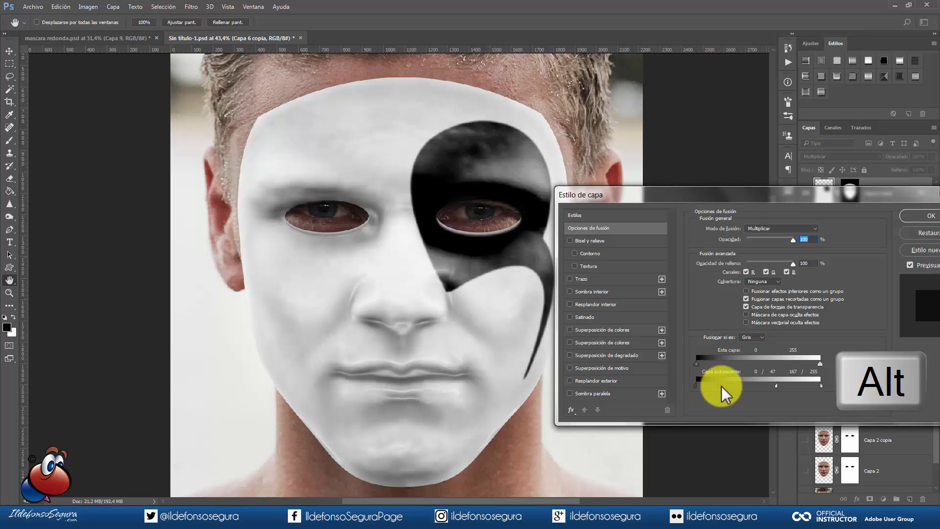
{"action": "left_click_drag", "start_coordinate": [735, 384], "coordinate": [767, 382]}
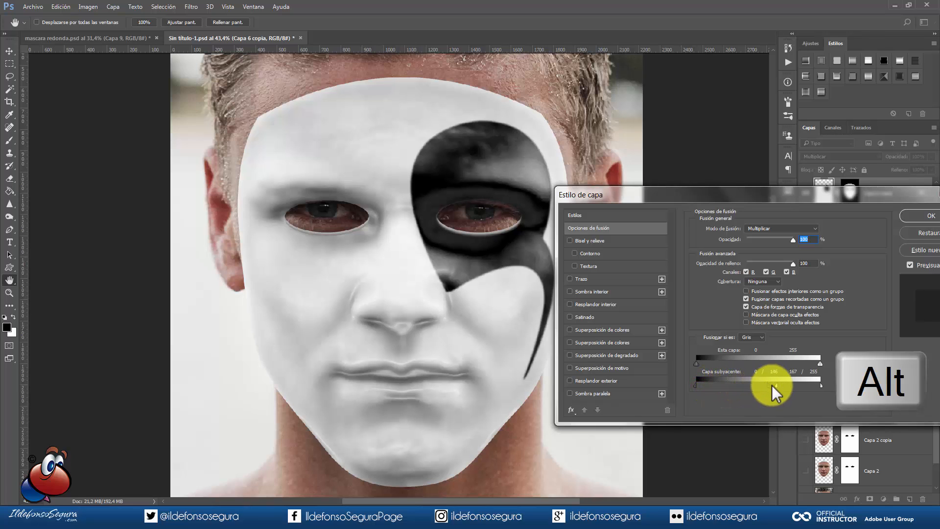
{"action": "left_click_drag", "start_coordinate": [775, 385], "coordinate": [773, 384]}
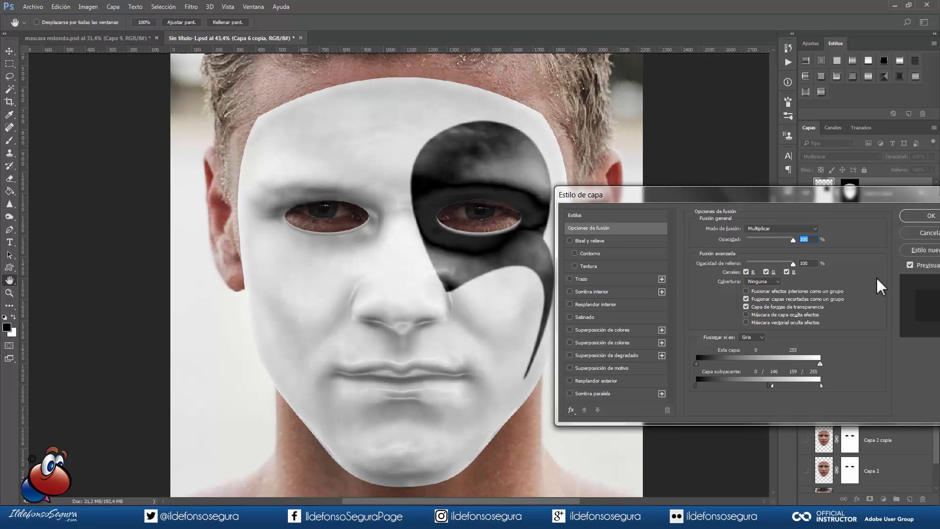
{"action": "left_click", "coordinate": [914, 215]}
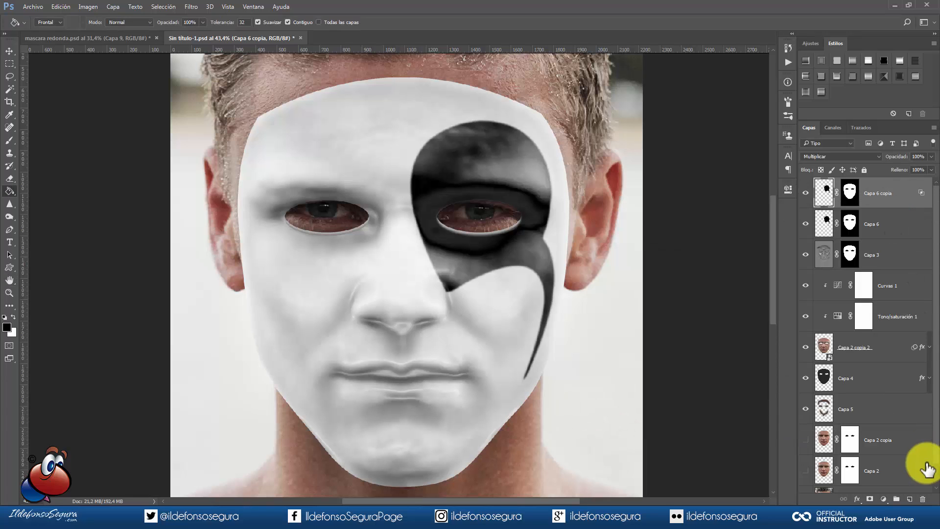
Add a new layer on top and load the shape of Capa 6 copia as a selection.
{"action": "left_click", "coordinate": [909, 498]}
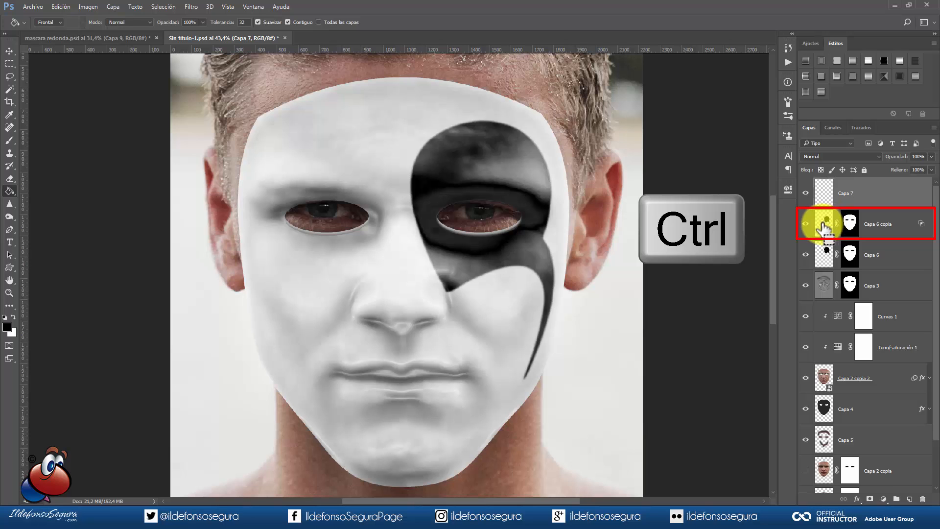
{"action": "left_click", "coordinate": [824, 227], "text": "ctrl"}
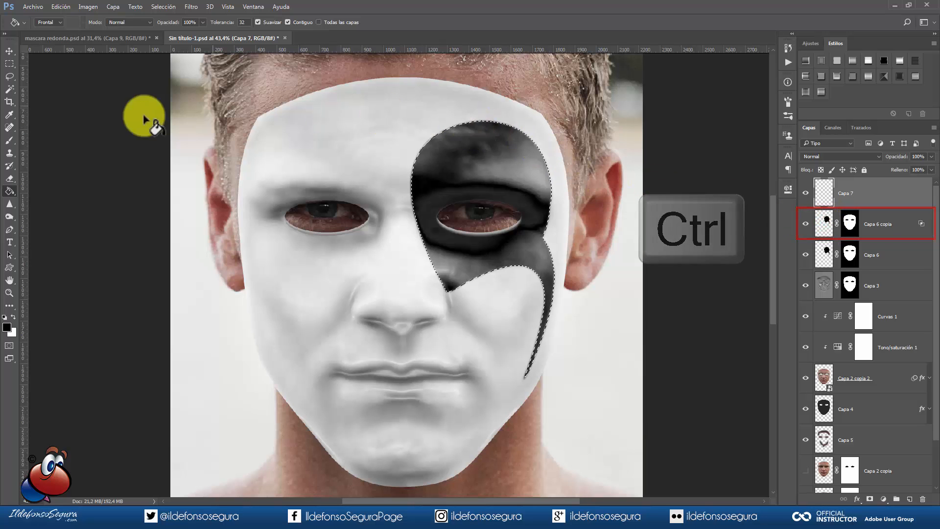
Set up a soft round white brush of about 294 px with 0% hardness, flattened and tilted into a slanted ellipse.
{"action": "left_click", "coordinate": [8, 141]}
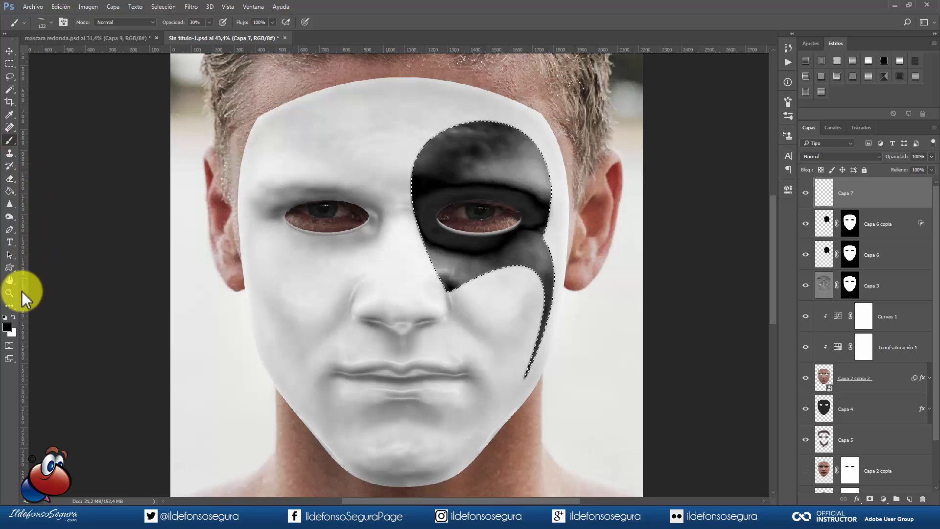
{"action": "left_click", "coordinate": [14, 317]}
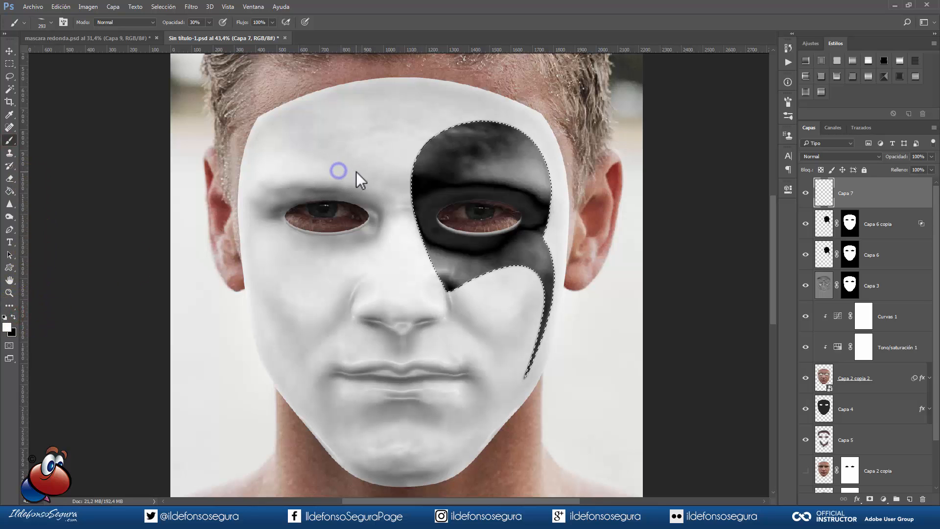
{"action": "right_click", "coordinate": [356, 171]}
{"action": "left_click", "coordinate": [382, 218]}
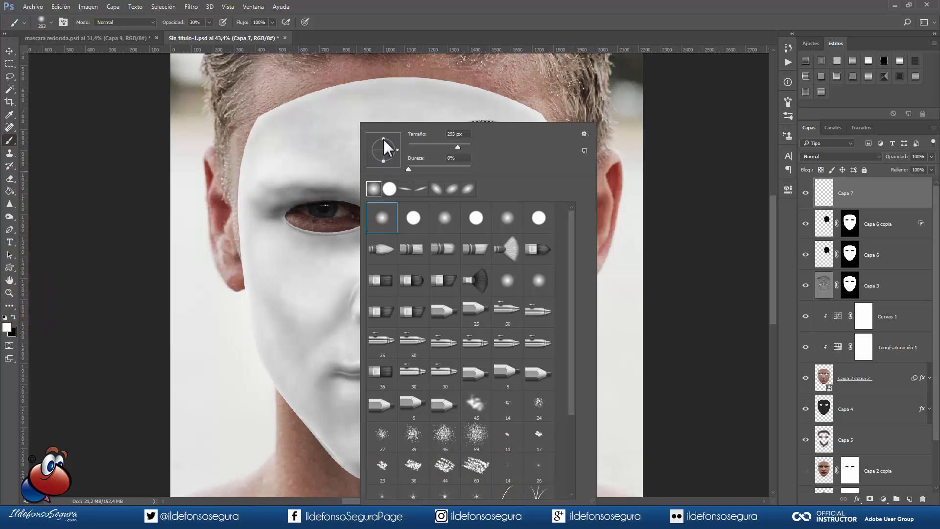
{"action": "mouse_move", "coordinate": [398, 151]}
{"action": "left_mouse_down"}
{"action": "mouse_move", "coordinate": [348, 159]}
{"action": "mouse_move", "coordinate": [406, 168]}
{"action": "left_mouse_up"}
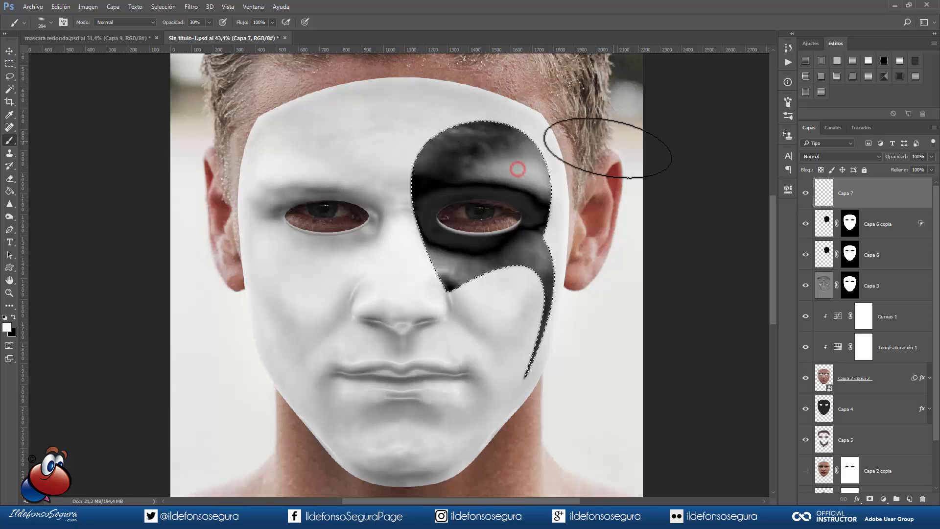
Undo the faint brush mark, set the brush opacity to 100% and paint a white highlight on the black shape's brow area.
{"action": "key", "text": "ctrl+z"}
{"action": "key", "text": "0"}
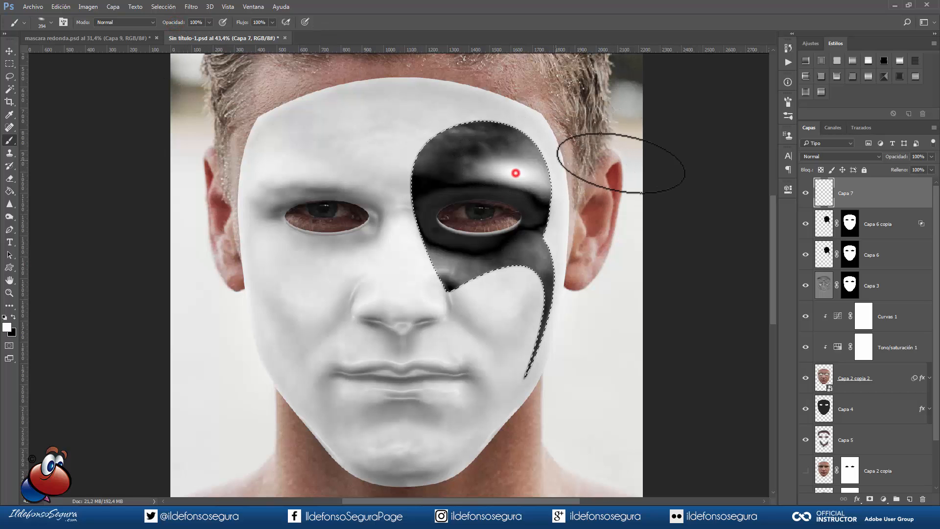
{"action": "left_click", "coordinate": [518, 173]}
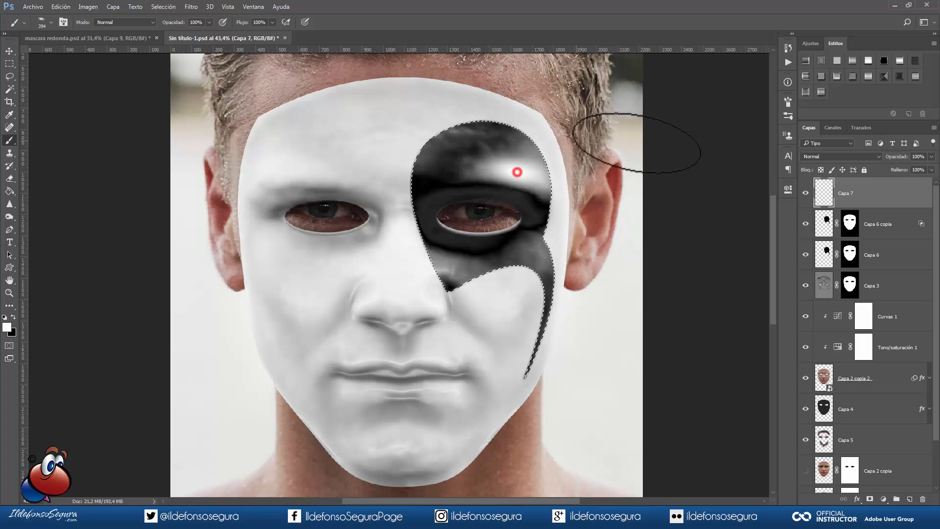
Rotate the elliptical brush tip to slant upward and paint a highlight on the black shape's upper edge nearest the forehead centre.
{"action": "right_click", "coordinate": [454, 129]}
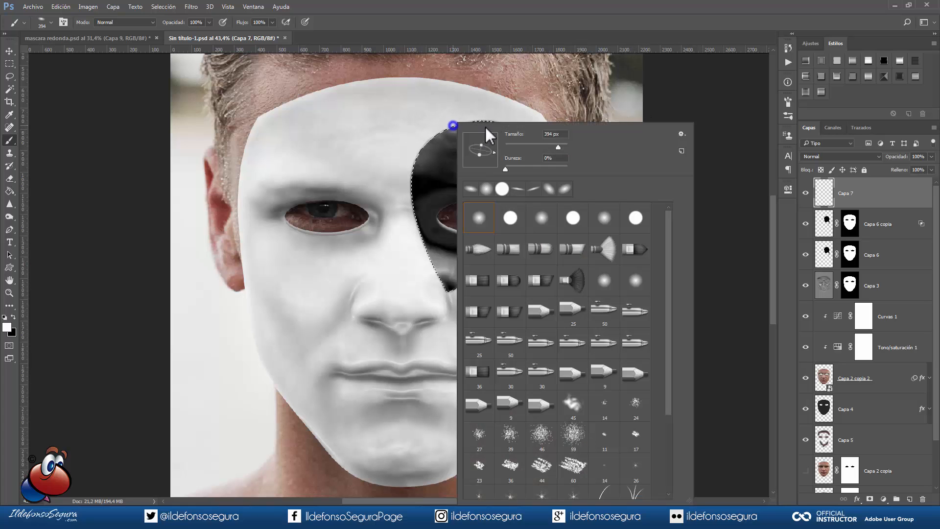
{"action": "left_click_drag", "start_coordinate": [497, 145], "coordinate": [497, 142]}
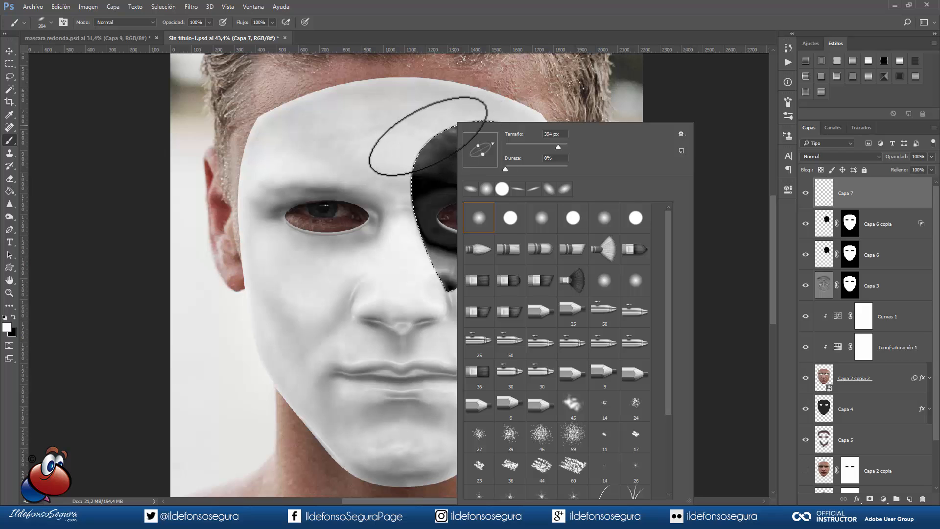
{"action": "left_click", "coordinate": [427, 137]}
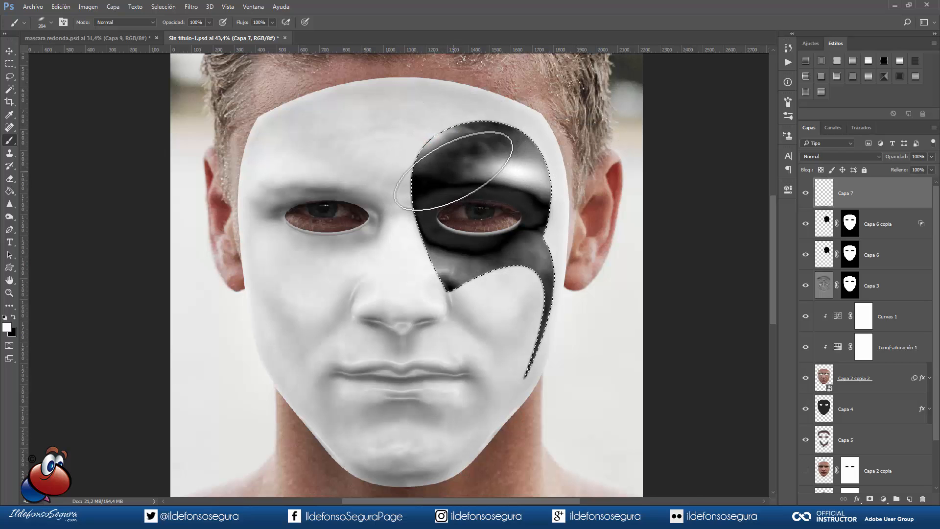
Tilt the brush tip steeply the other way and paint highlights along the black shape's edges beside the nose and on the outer cheek.
{"action": "right_click", "coordinate": [444, 169]}
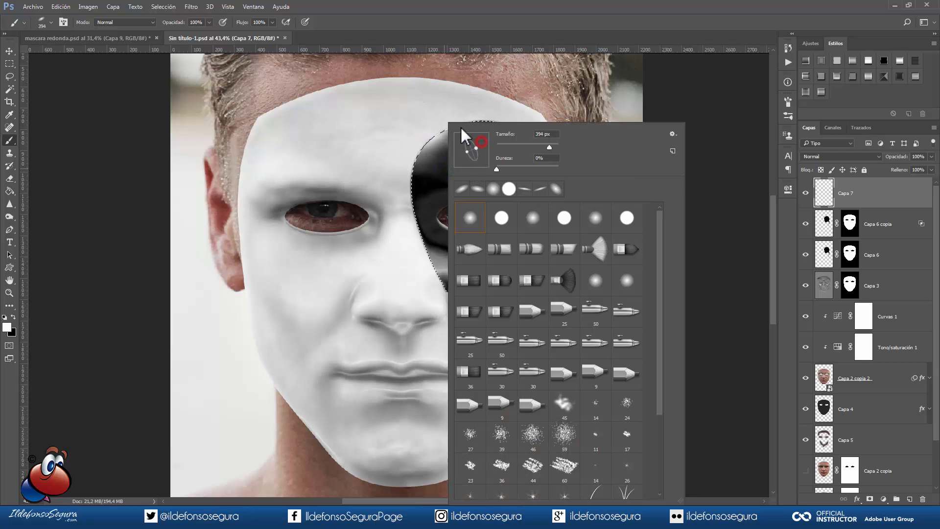
{"action": "left_click", "coordinate": [425, 266]}
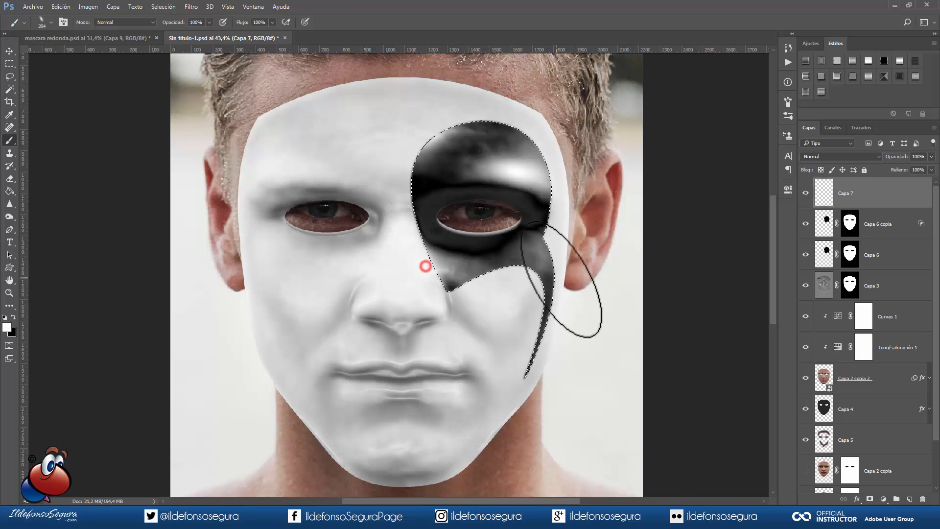
{"action": "left_click", "coordinate": [557, 267]}
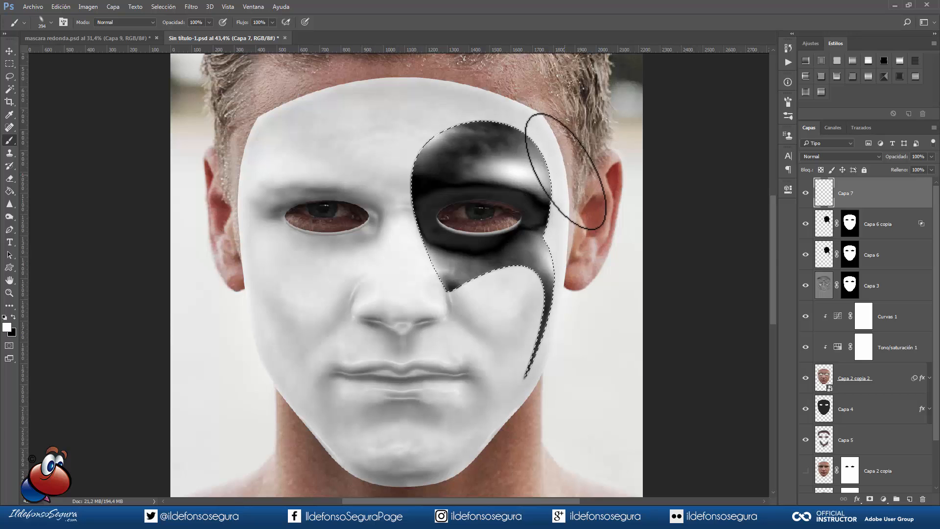
Reshape the brush tip into a very thin, slightly tilted ellipse of 270 px.
{"action": "right_click", "coordinate": [566, 171]}
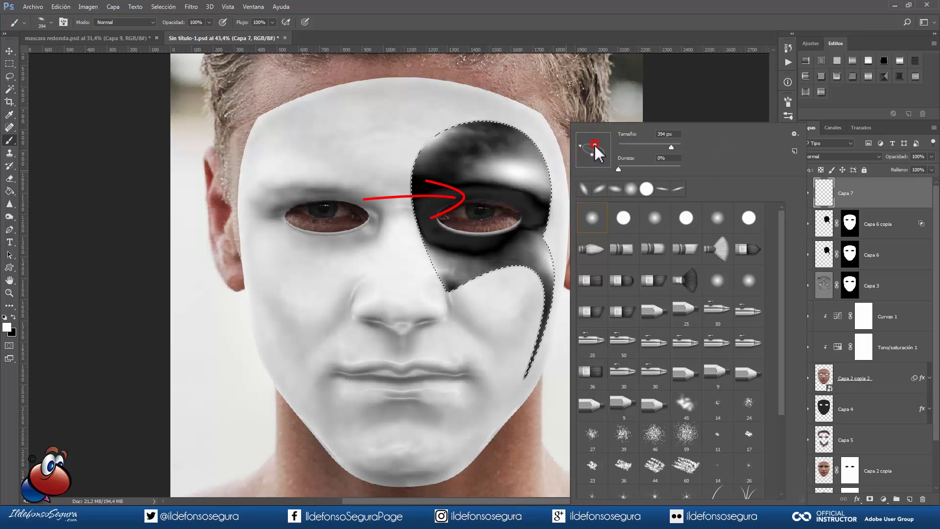
{"action": "left_click_drag", "start_coordinate": [593, 148], "coordinate": [603, 157]}
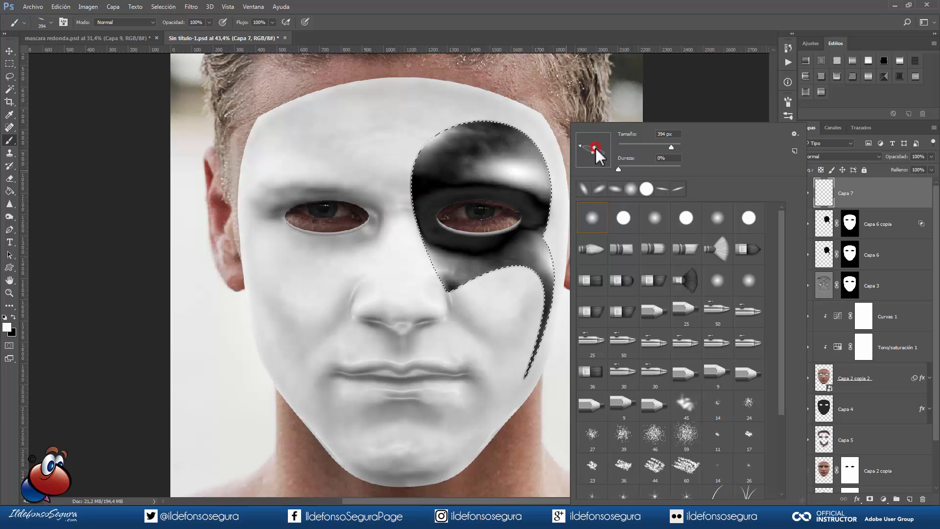
{"action": "left_click_drag", "start_coordinate": [595, 149], "coordinate": [580, 147]}
{"action": "left_click_drag", "start_coordinate": [510, 197], "coordinate": [495, 192]}
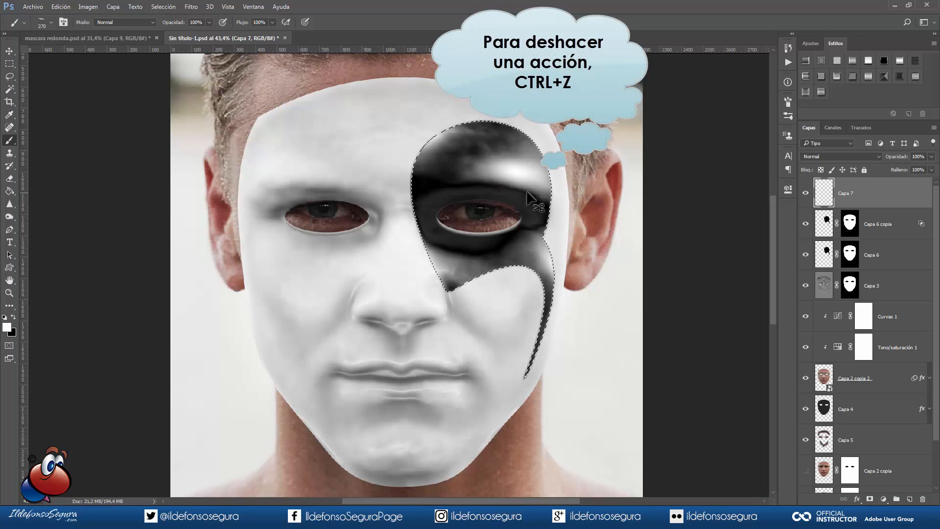
Paint a thin white highlight just above the black-painted eye on a new layer and clear the selection.
{"action": "left_click", "coordinate": [909, 498]}
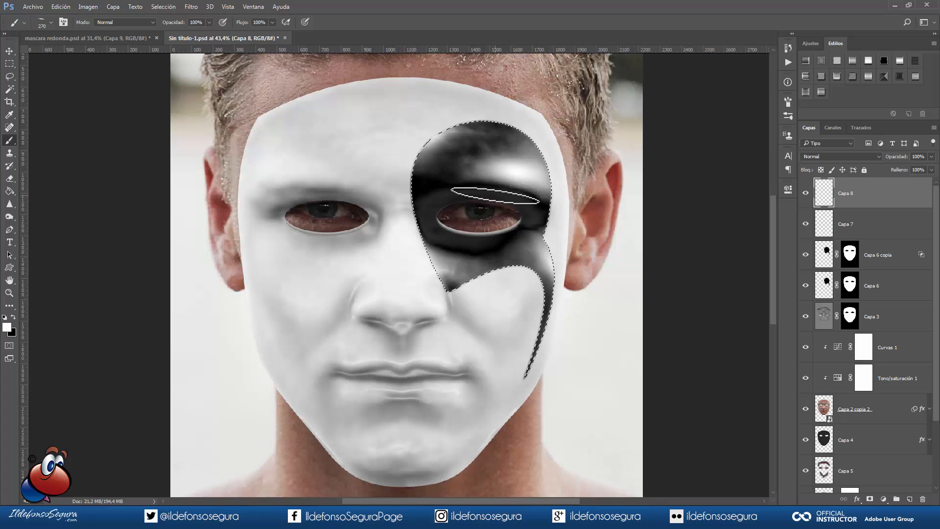
{"action": "left_click", "coordinate": [498, 193]}
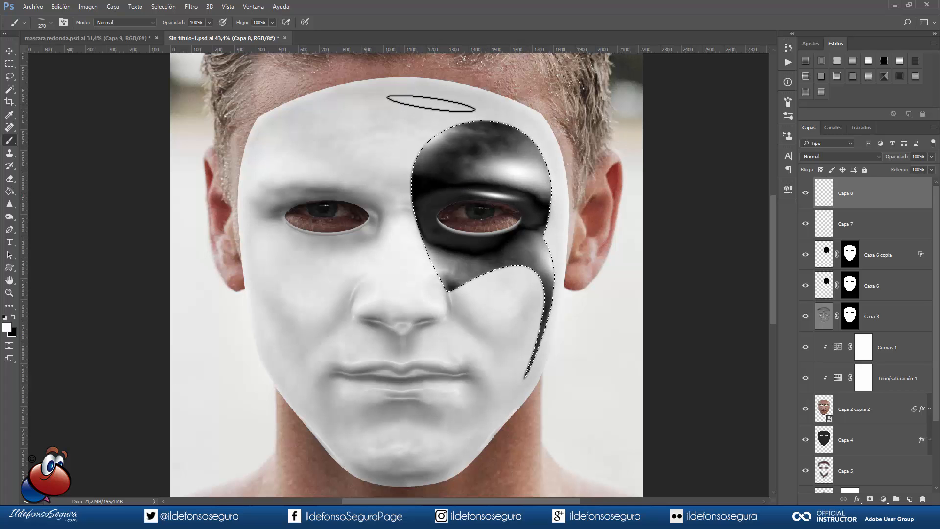
{"action": "key", "text": "ctrl+d"}
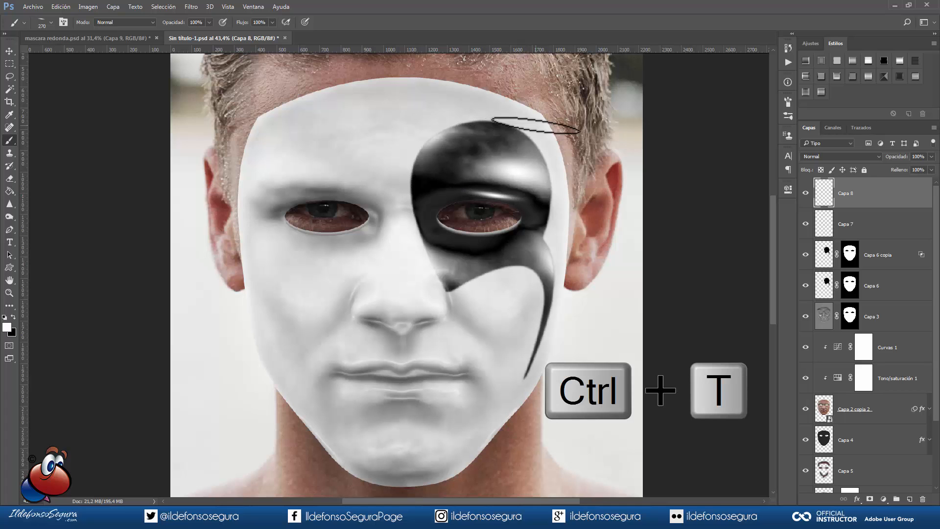
Warp the thin highlight on Capa 8 so that it arches along the upper rim of the eye opening.
{"action": "key", "text": "ctrl+t"}
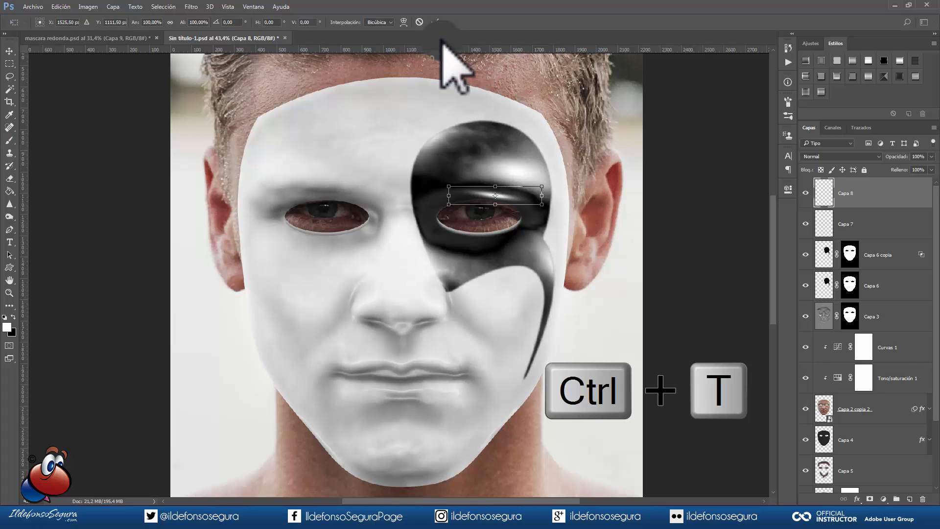
{"action": "left_click", "coordinate": [404, 21]}
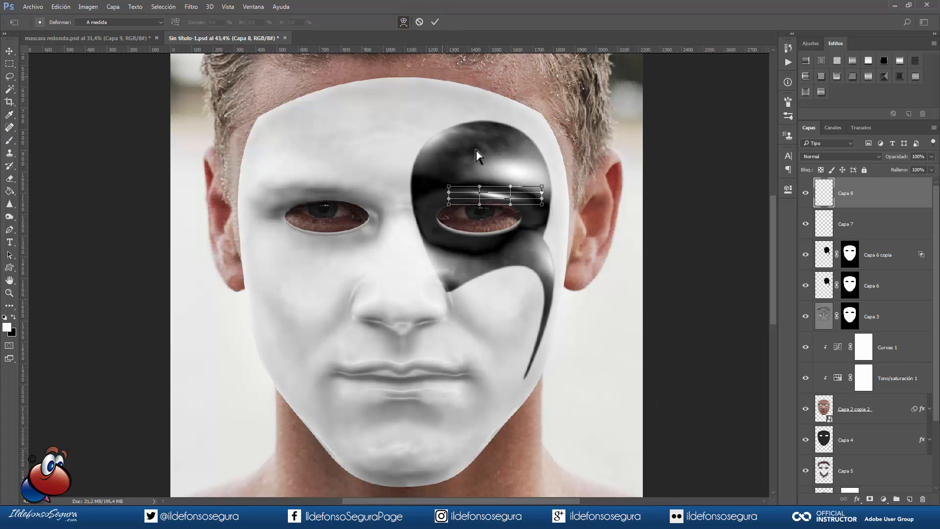
{"action": "mouse_move", "coordinate": [496, 195]}
{"action": "left_mouse_down"}
{"action": "mouse_move", "coordinate": [502, 203]}
{"action": "mouse_move", "coordinate": [483, 197]}
{"action": "left_mouse_up"}
{"action": "left_click_drag", "start_coordinate": [541, 204], "coordinate": [540, 192]}
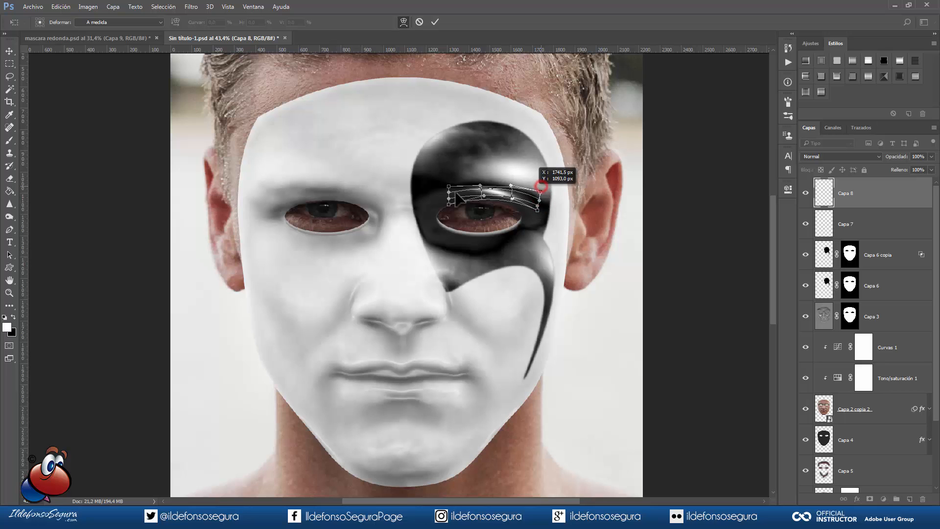
{"action": "left_click_drag", "start_coordinate": [448, 186], "coordinate": [447, 204]}
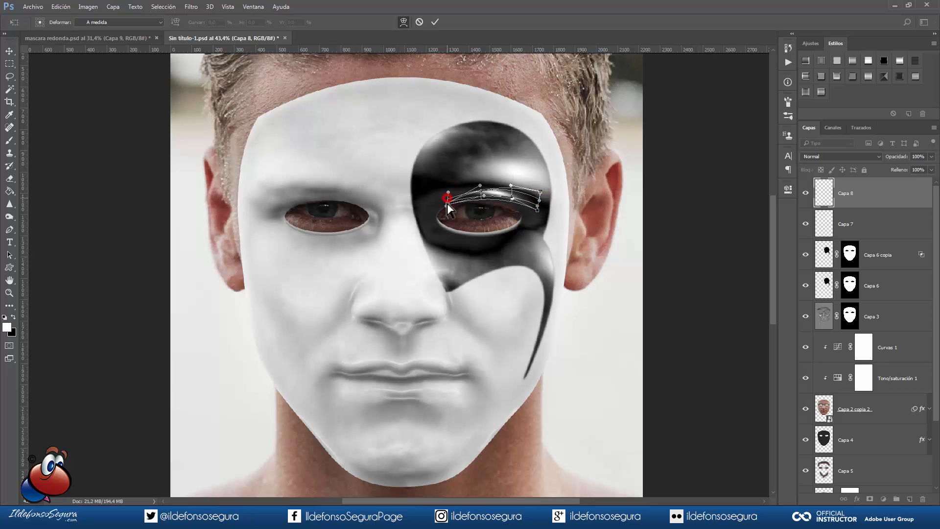
{"action": "left_click", "coordinate": [435, 21]}
{"action": "key", "text": "b"}
{"action": "left_click_drag", "start_coordinate": [501, 195], "coordinate": [495, 192]}
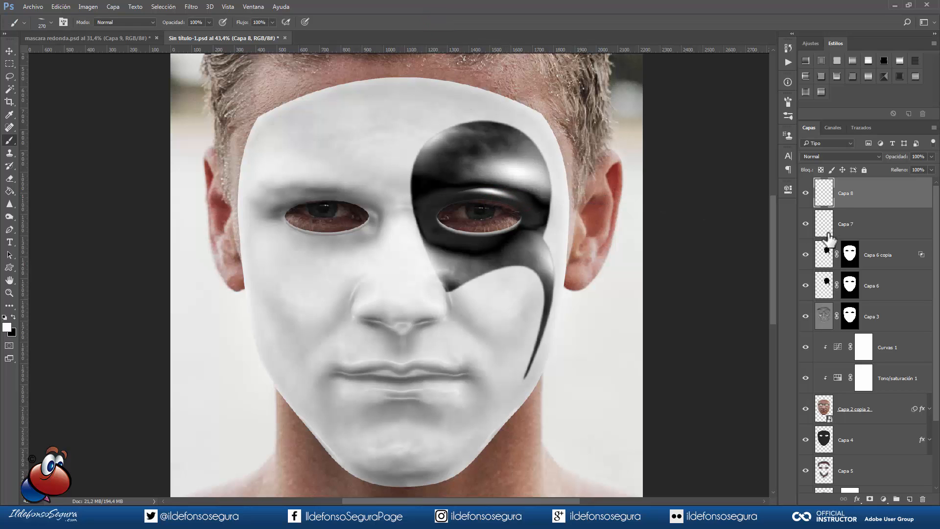
Apply the last-used Gaussian blur twice to the eyelid highlight on Capa 8.
{"action": "left_click", "coordinate": [196, 8]}
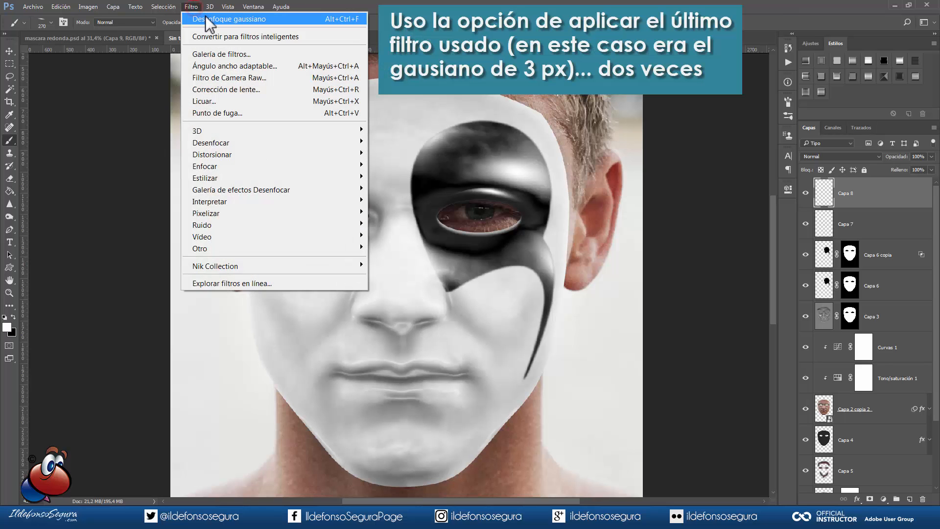
{"action": "left_click", "coordinate": [204, 16]}
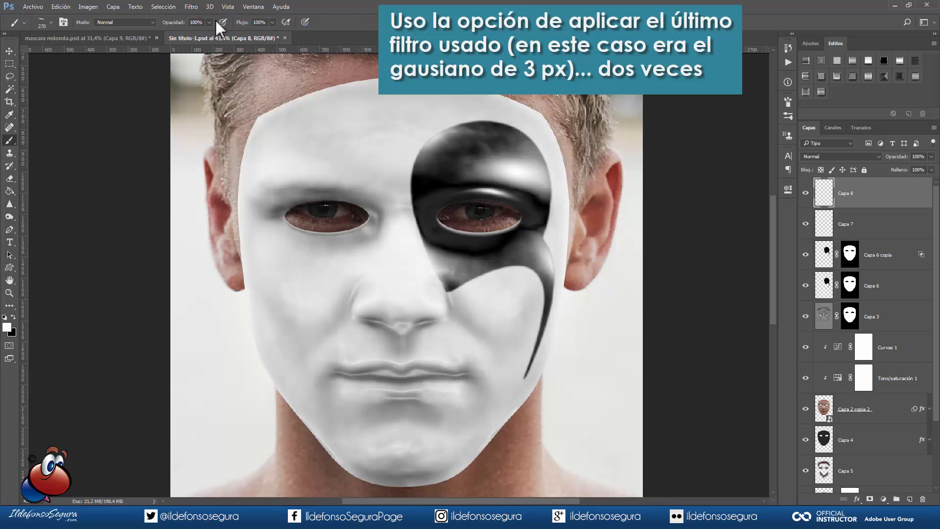
{"action": "left_click", "coordinate": [190, 7]}
{"action": "left_click", "coordinate": [207, 15]}
Apply the last-used Gaussian blur to the highlights on Capa 7.
{"action": "left_click", "coordinate": [824, 222]}
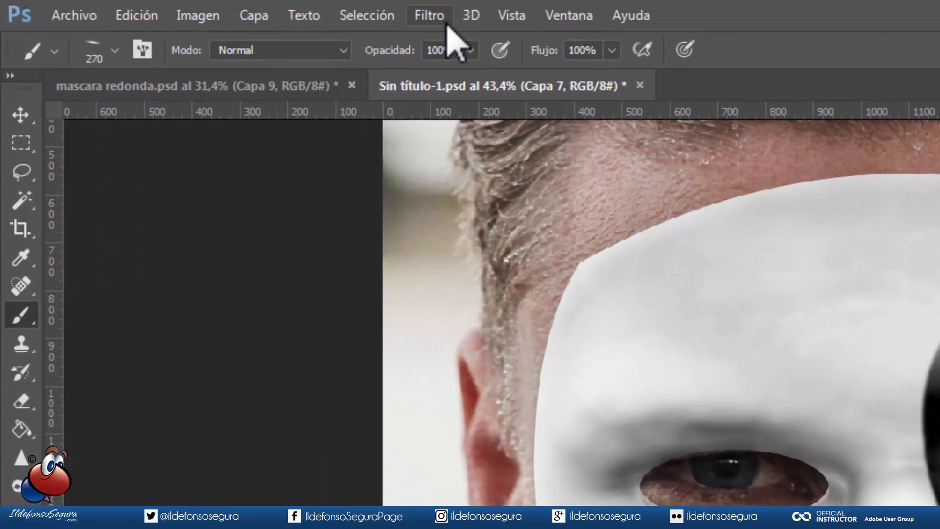
{"action": "left_click", "coordinate": [191, 7]}
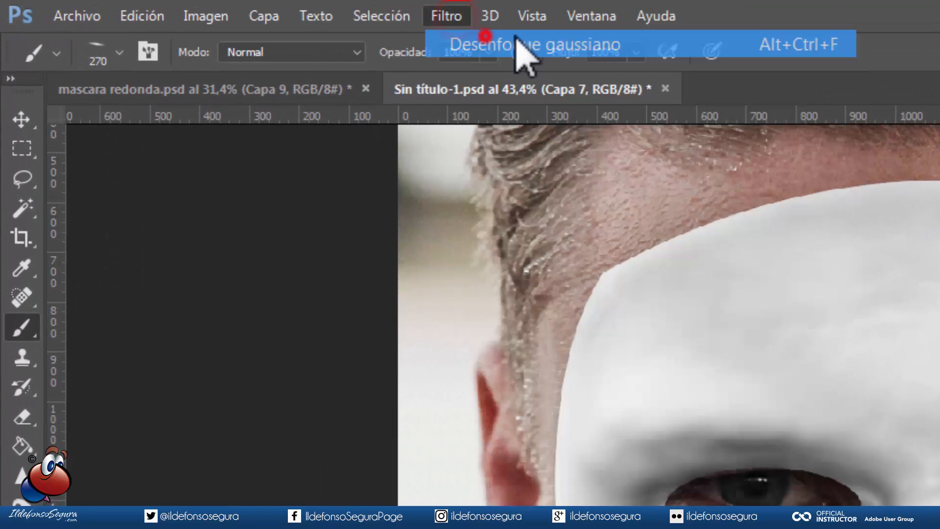
{"action": "left_click", "coordinate": [517, 39]}
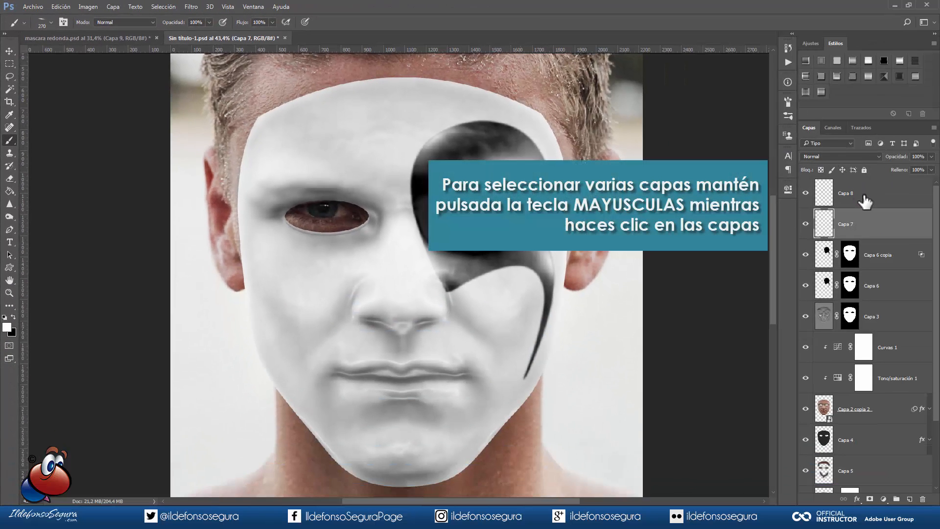
Select Capa 8 together with Capa 7 and set their opacity to 80%.
{"action": "left_click", "coordinate": [864, 196], "text": "shift"}
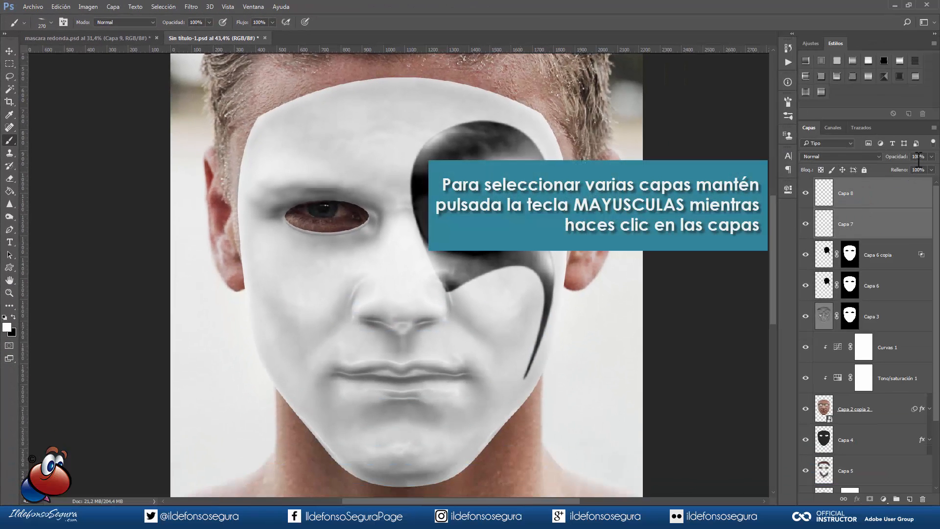
{"action": "type", "text": "80"}
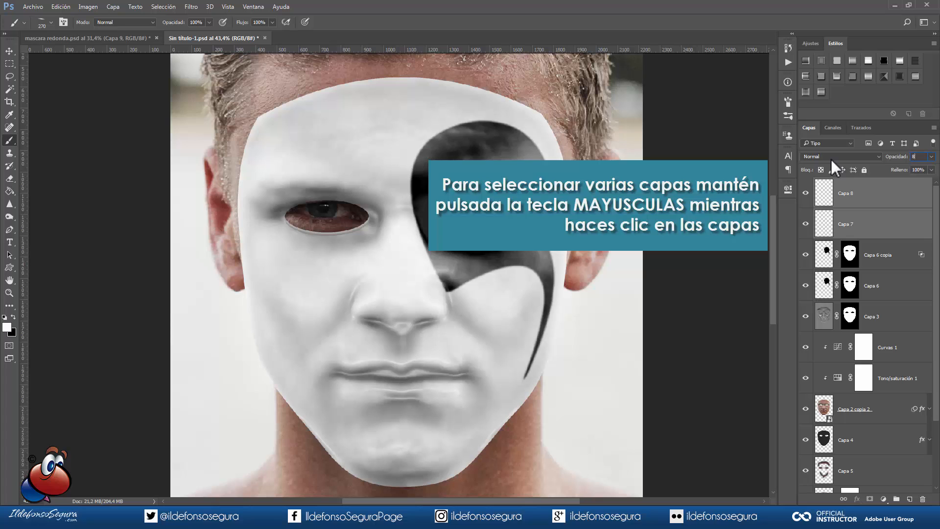
{"action": "key", "text": "Return"}
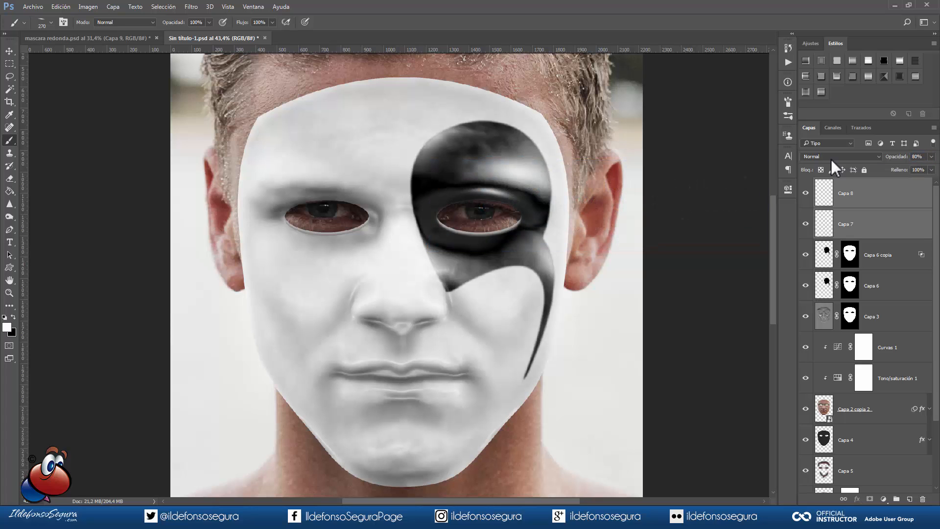
Group the layers from Capa 8 down to Capa 6 and name the group "ojo izquierdo".
{"action": "left_click", "coordinate": [9, 52]}
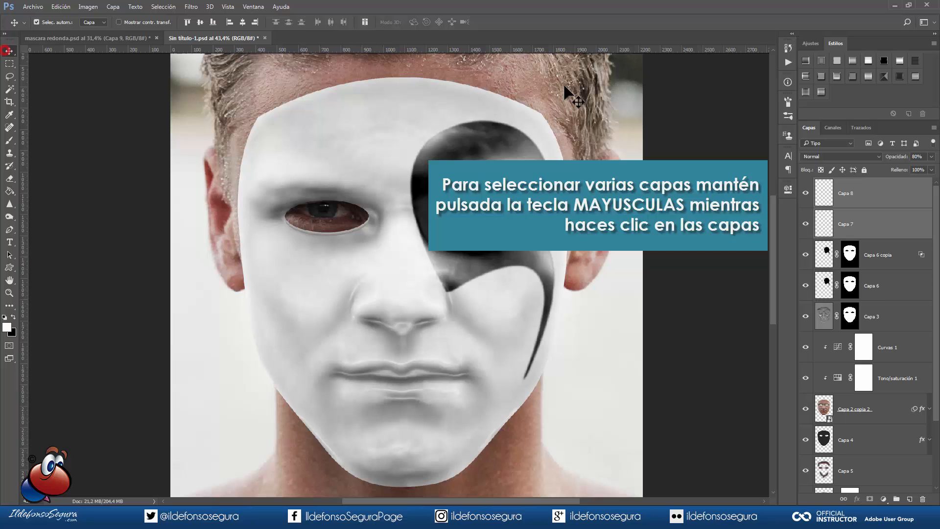
{"action": "left_click", "coordinate": [883, 202]}
{"action": "left_click", "coordinate": [888, 284], "text": "shift"}
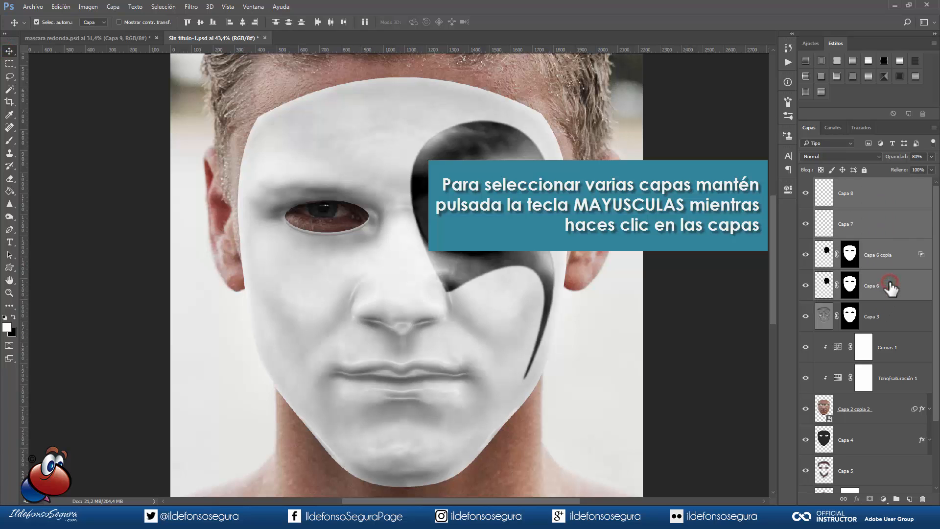
{"action": "key", "text": "ctrl+g"}
{"action": "double_click", "coordinate": [846, 182]}
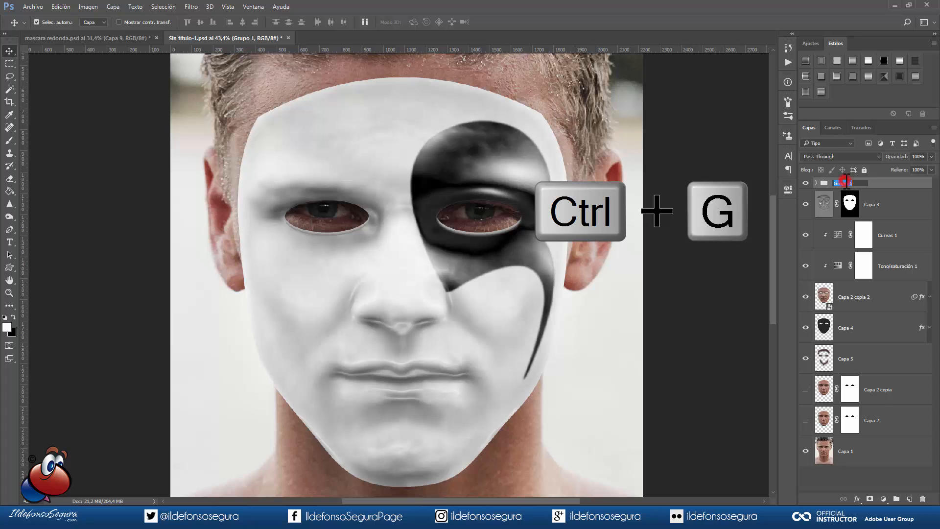
{"action": "type", "text": "ojo izquierdo"}
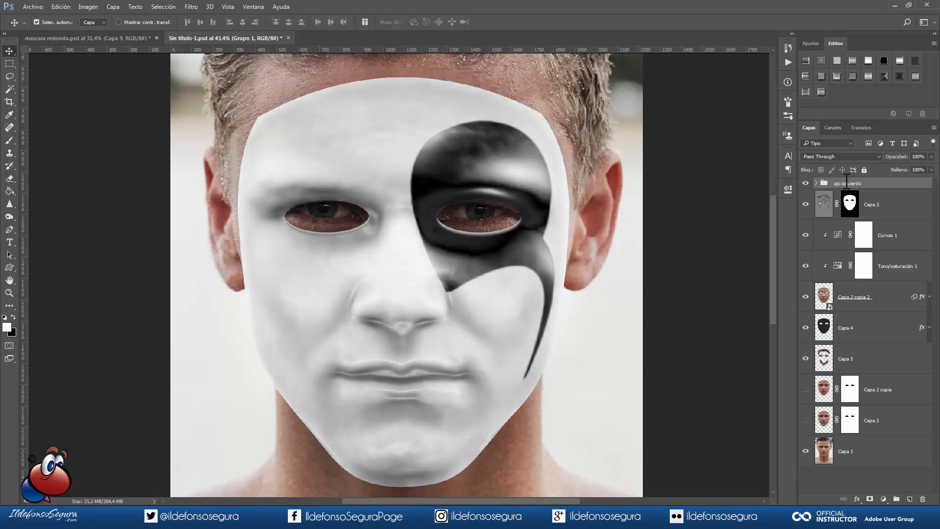
{"action": "key", "text": "Return"}
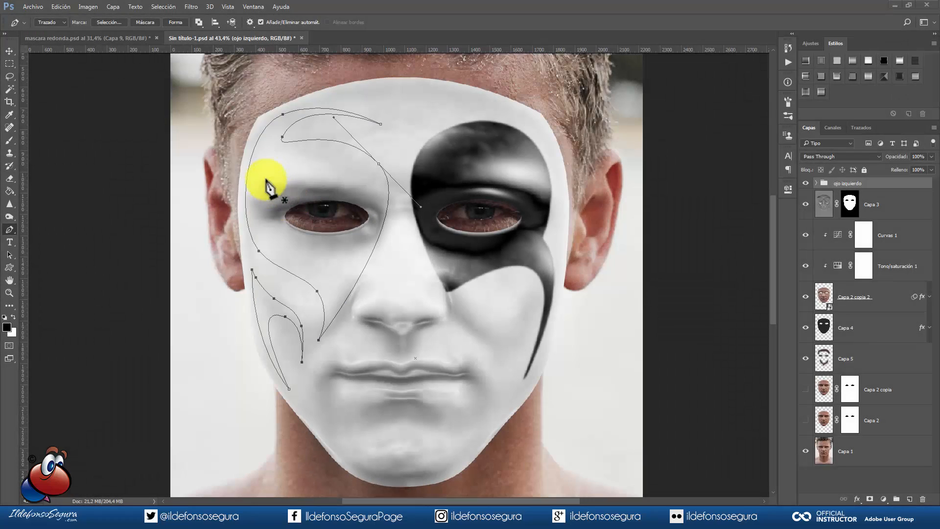
Convert the pen path around the man's right eye into a new anti-aliased selection with a feather radius of 0.
{"action": "left_click", "coordinate": [279, 122]}
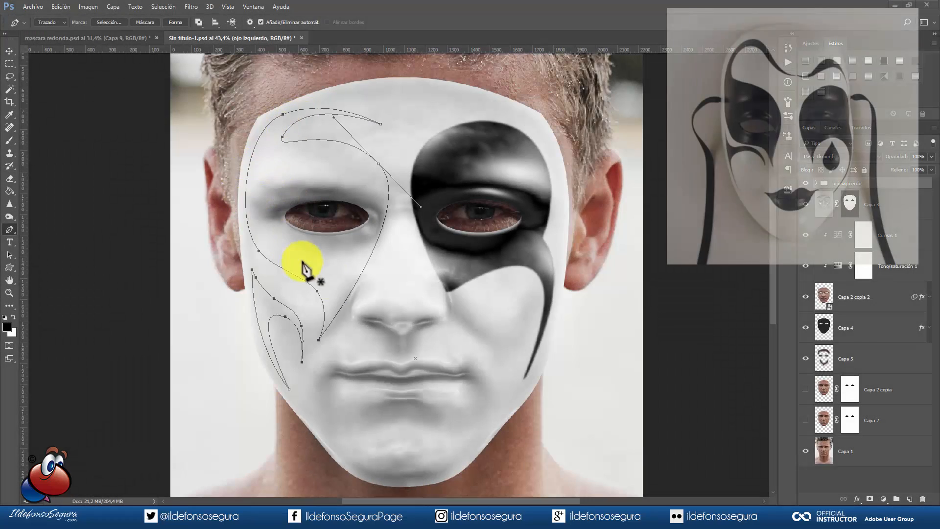
{"action": "left_click", "coordinate": [283, 316]}
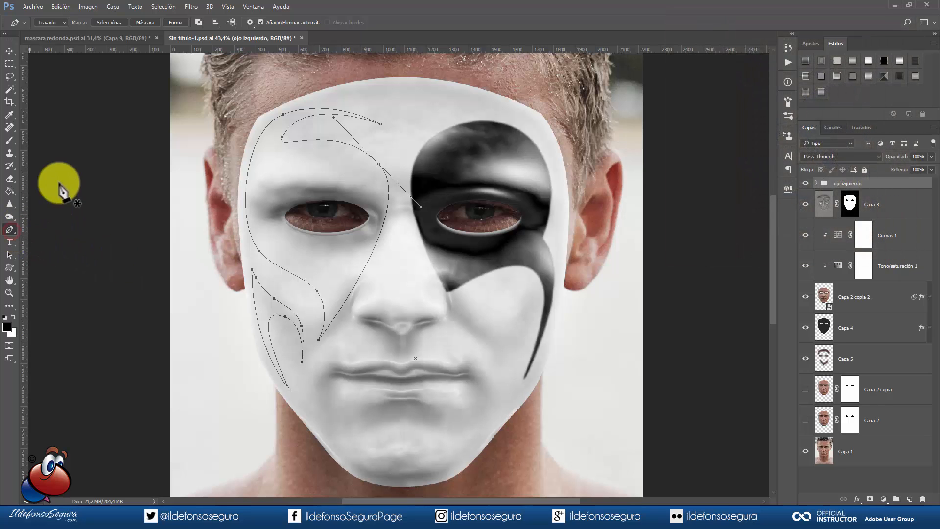
{"action": "left_click", "coordinate": [108, 22]}
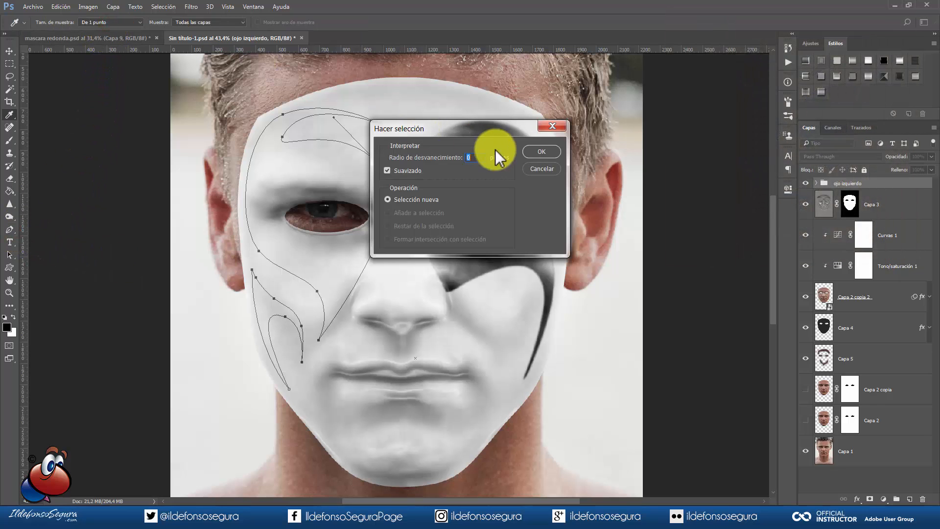
{"action": "left_click", "coordinate": [542, 151]}
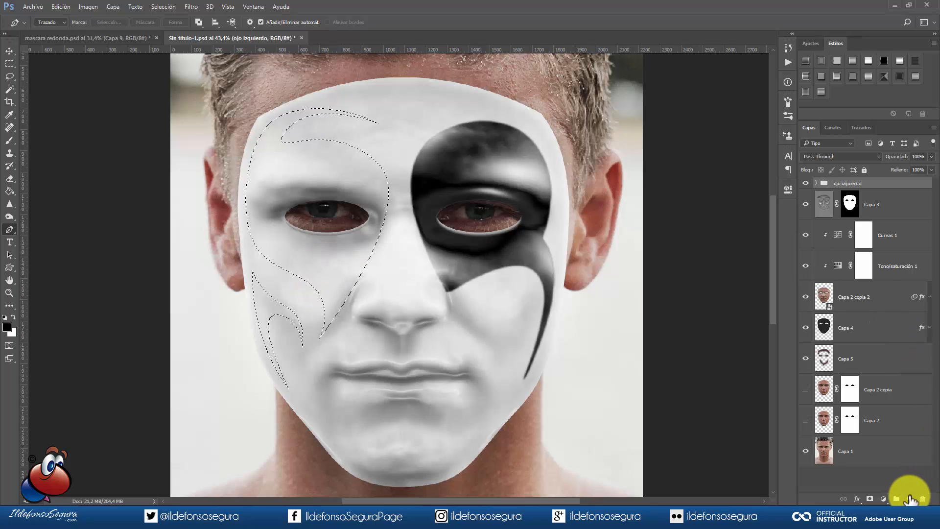
Fill the selected eye shapes with black on a new layer above the ojo izquierdo group, and deselect.
{"action": "left_click", "coordinate": [909, 498]}
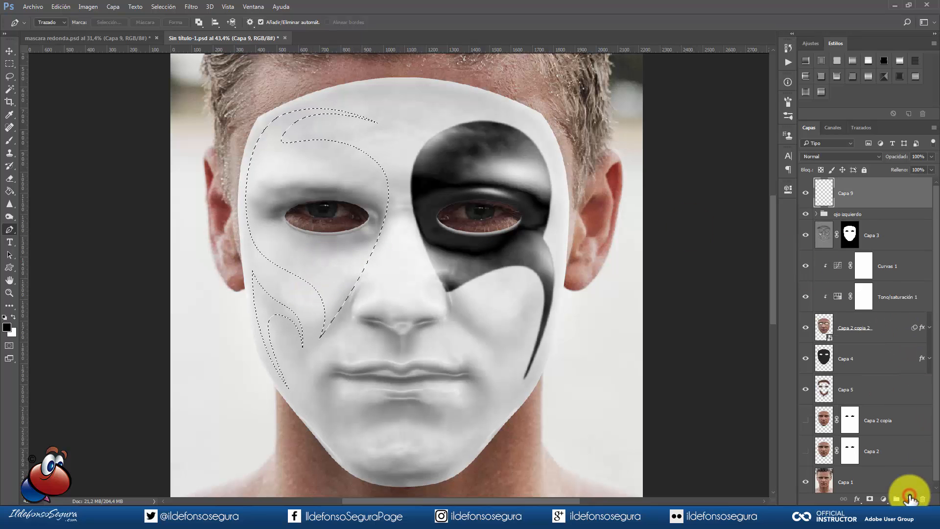
{"action": "left_click", "coordinate": [12, 191]}
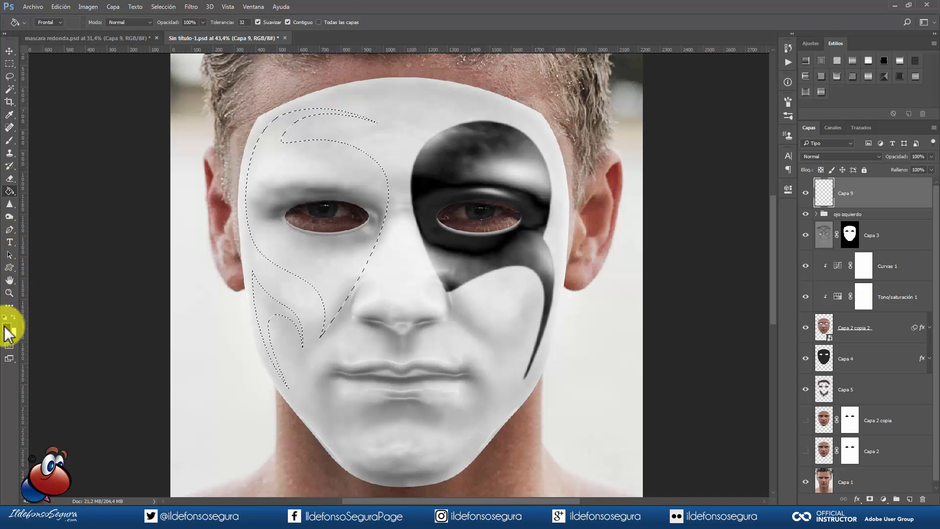
{"action": "left_click", "coordinate": [283, 172]}
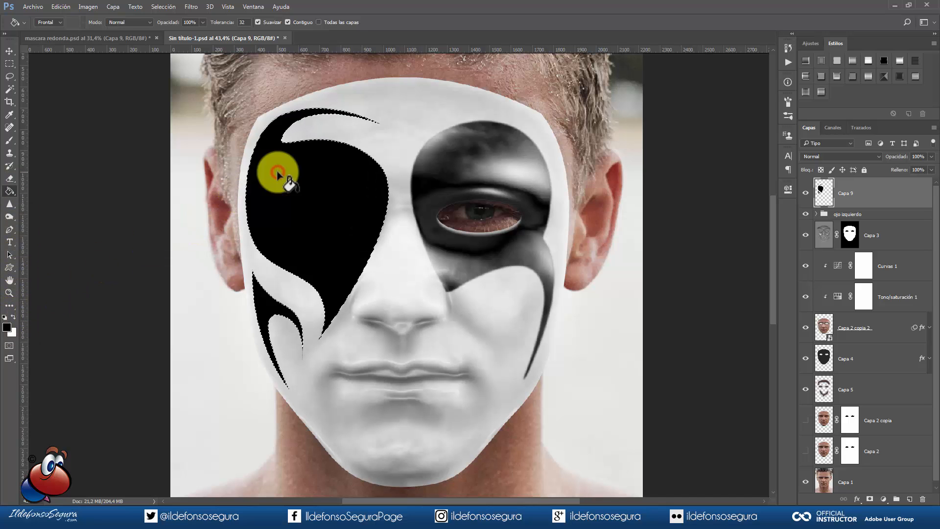
{"action": "left_click", "coordinate": [163, 6]}
{"action": "left_click", "coordinate": [191, 31]}
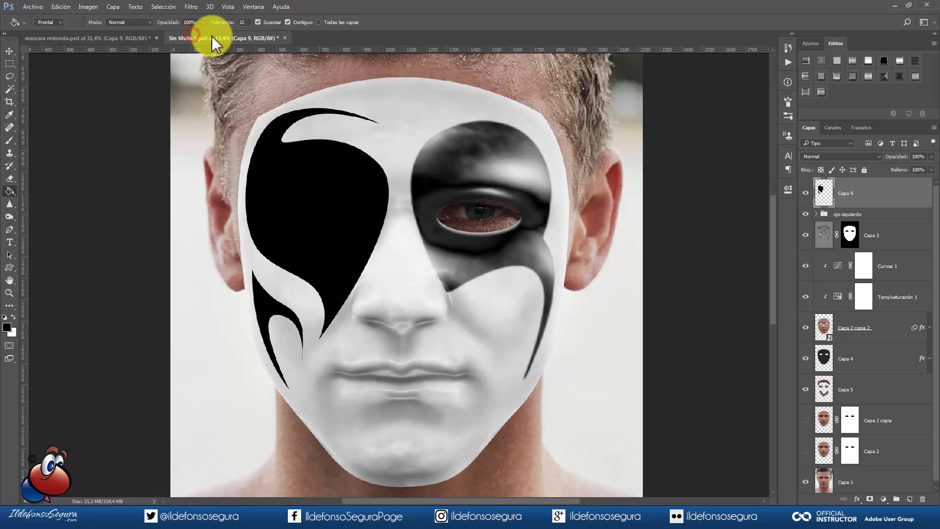
Mask Capa 9 with the selection loaded from Capa 3's mask and set the layer's blend mode to Luz suave.
{"action": "left_click", "coordinate": [851, 239], "text": "ctrl"}
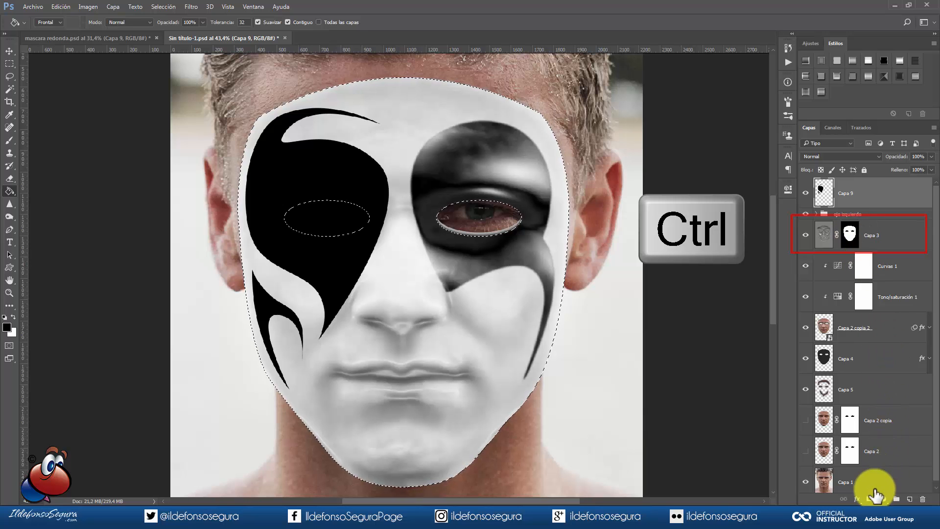
{"action": "left_click", "coordinate": [871, 497]}
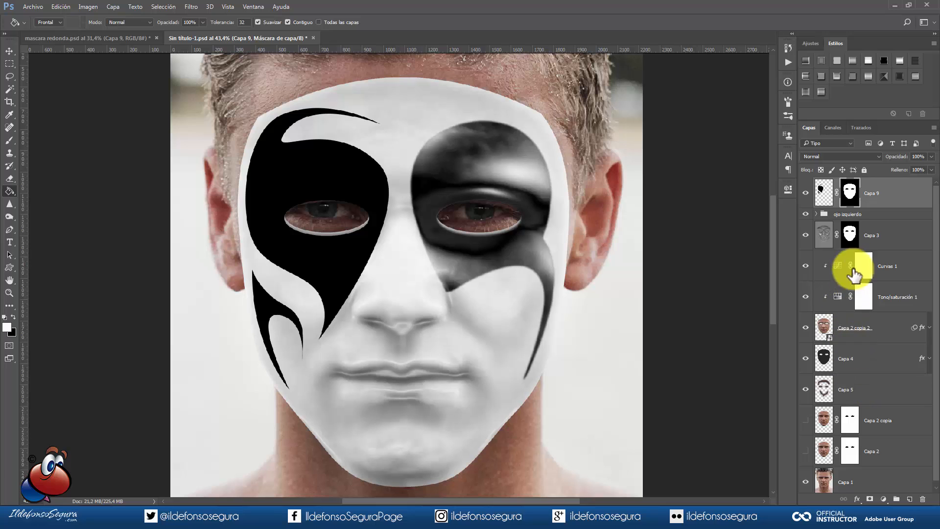
{"action": "left_click", "coordinate": [823, 193]}
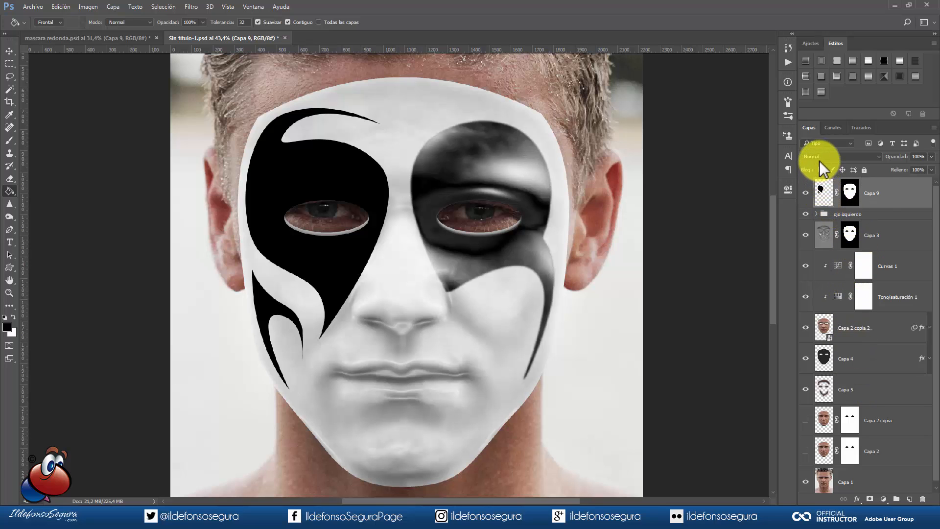
{"action": "left_click", "coordinate": [822, 157]}
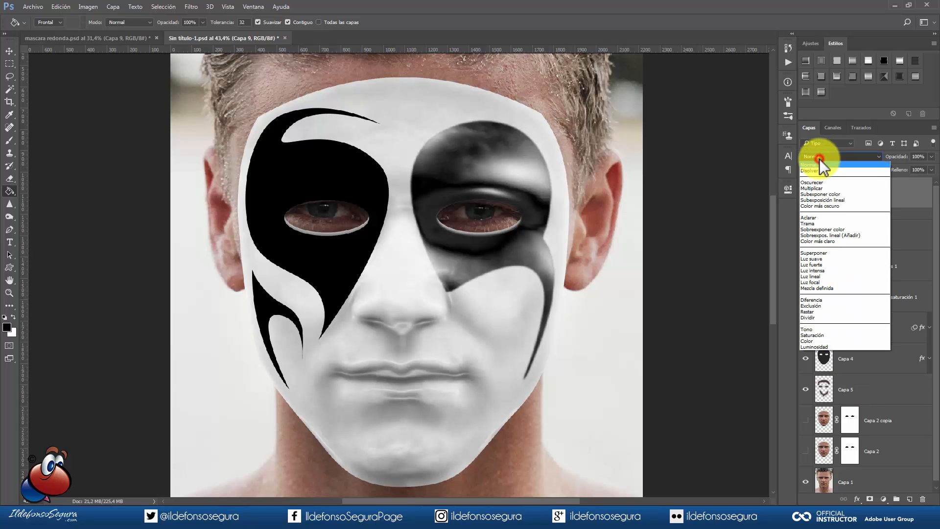
{"action": "left_click", "coordinate": [826, 259]}
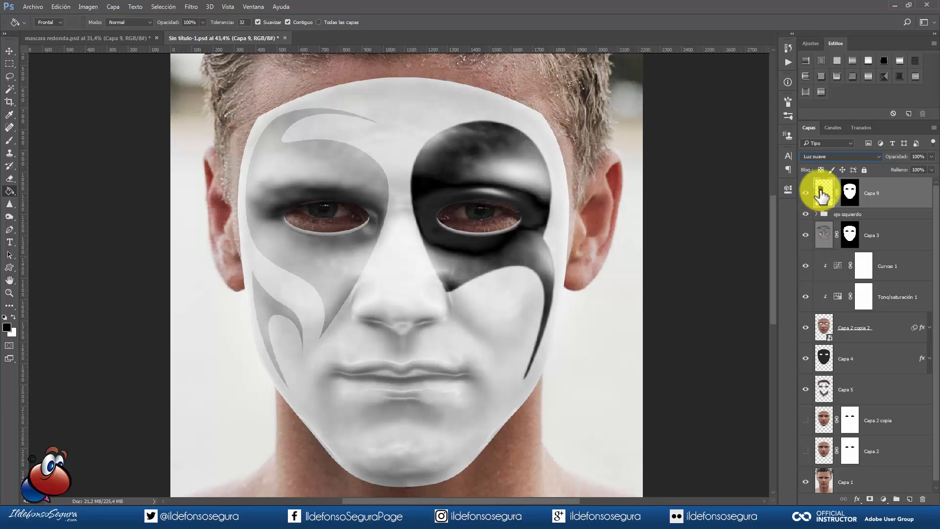
Apply a Gaussian blur with a 3-pixel radius to the black shapes on Capa 9.
{"action": "left_click", "coordinate": [191, 7]}
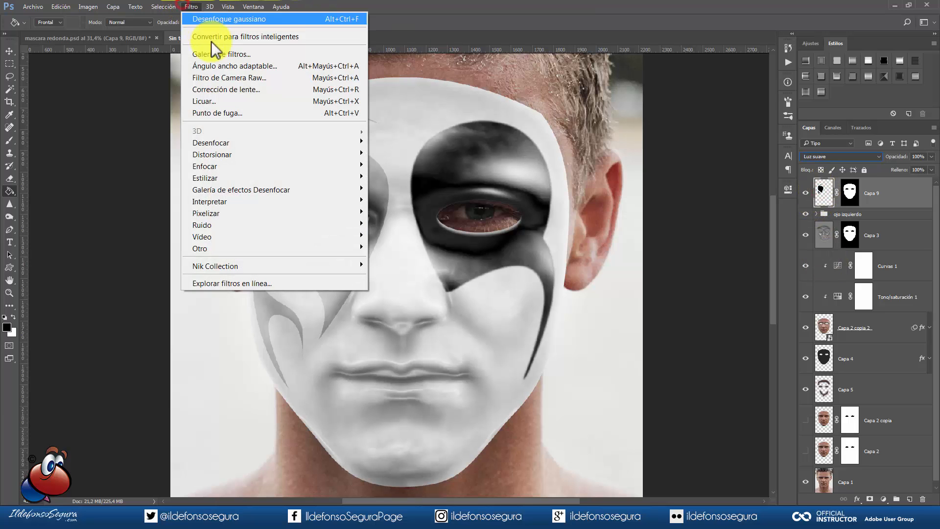
{"action": "mouse_move", "coordinate": [227, 147]}
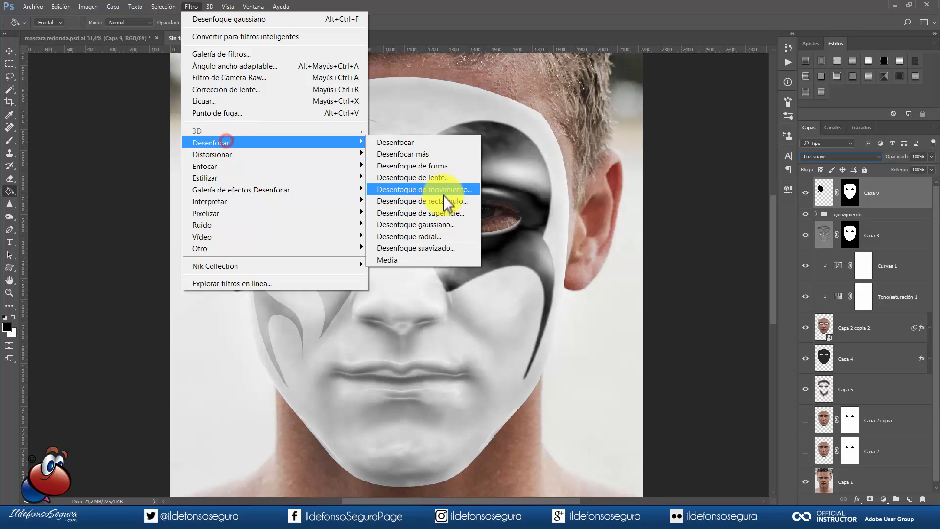
{"action": "left_click", "coordinate": [444, 220]}
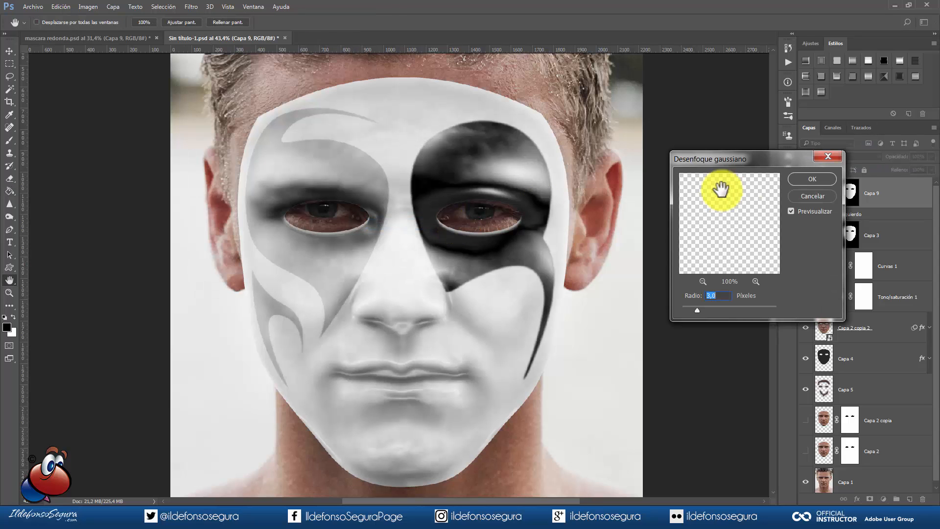
{"action": "left_click", "coordinate": [806, 180]}
Duplicate Capa 9 and set the copy's blend mode to Multiplicar.
{"action": "key", "text": "ctrl+j"}
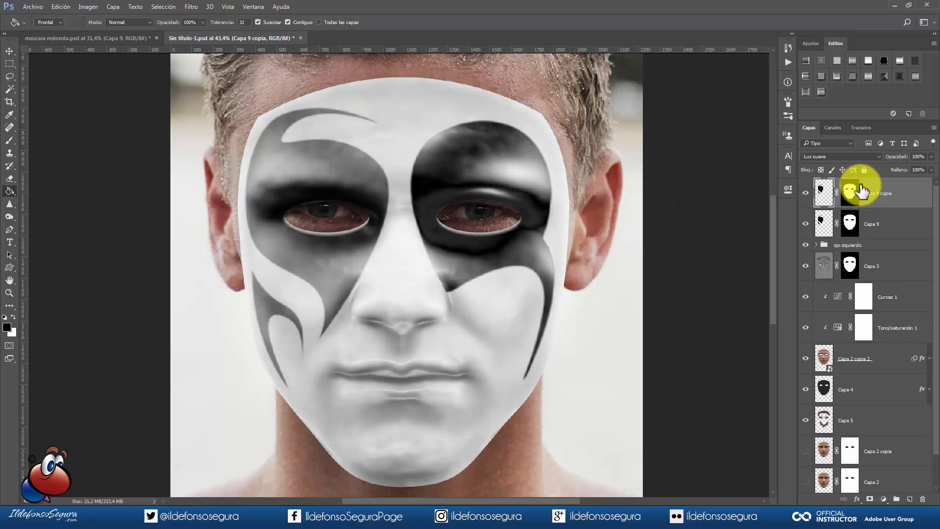
{"action": "left_click", "coordinate": [835, 157]}
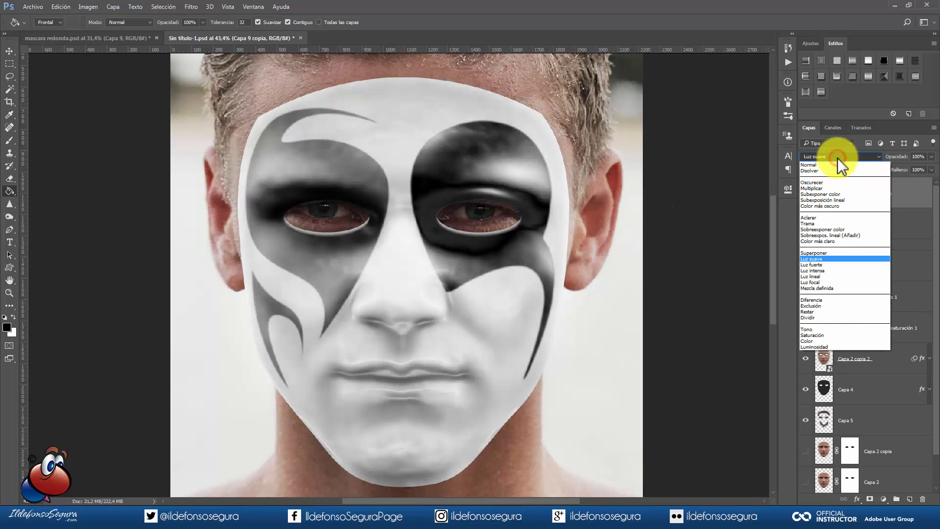
{"action": "left_click", "coordinate": [827, 193]}
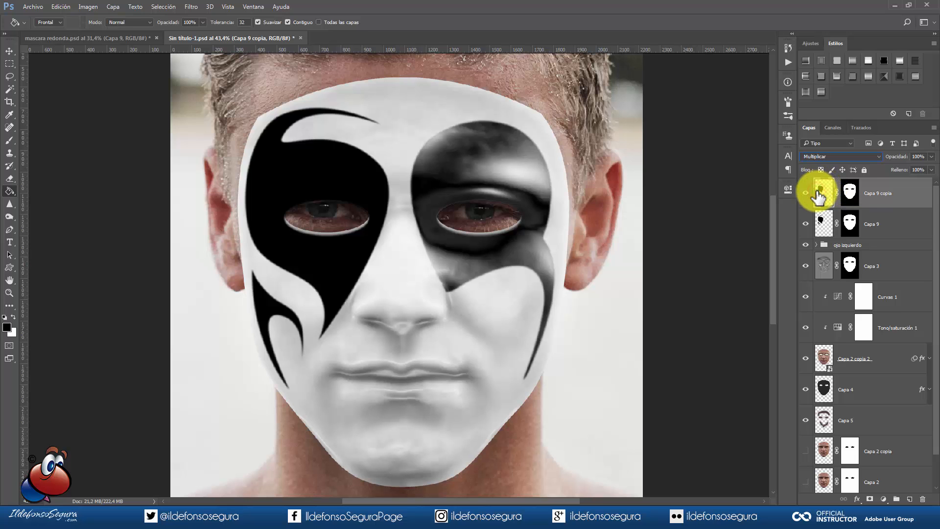
Blend Capa 9 copia with the underlying layer by splitting its black and white Blend If sliders, the white one at 137/255.
{"action": "double_click", "coordinate": [818, 196]}
{"action": "left_click_drag", "start_coordinate": [566, 98], "coordinate": [737, 99]}
{"action": "key", "text": "alt"}
{"action": "left_click_drag", "start_coordinate": [689, 285], "coordinate": [648, 286]}
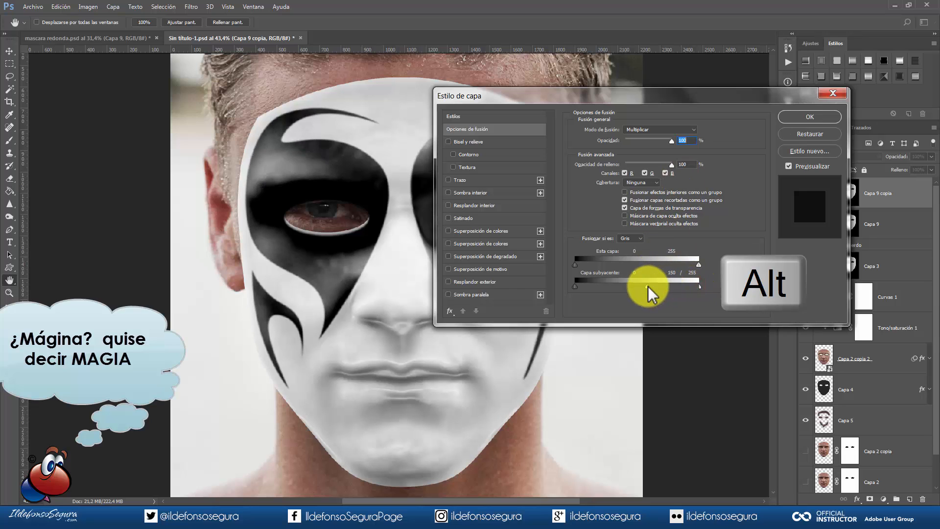
{"action": "left_click_drag", "start_coordinate": [602, 286], "coordinate": [648, 287]}
{"action": "left_click_drag", "start_coordinate": [641, 99], "coordinate": [716, 100]}
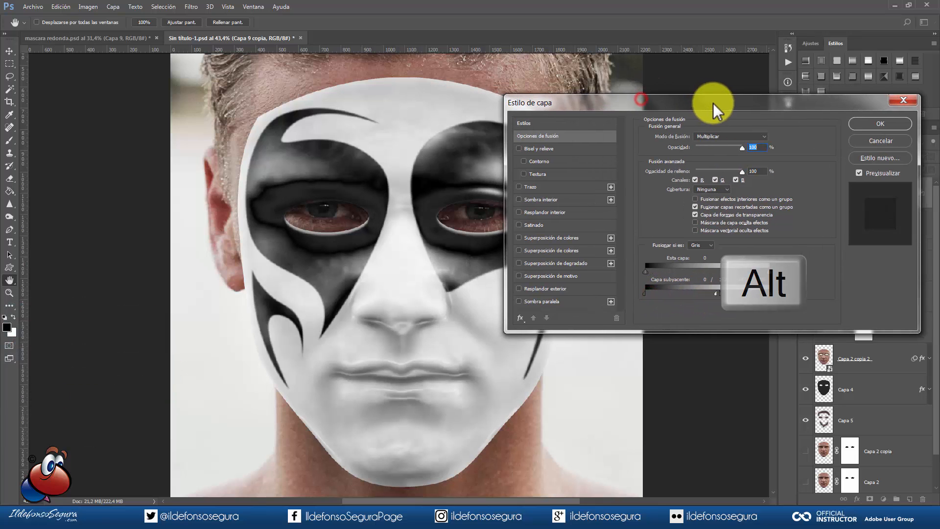
{"action": "left_click_drag", "start_coordinate": [720, 287], "coordinate": [711, 287]}
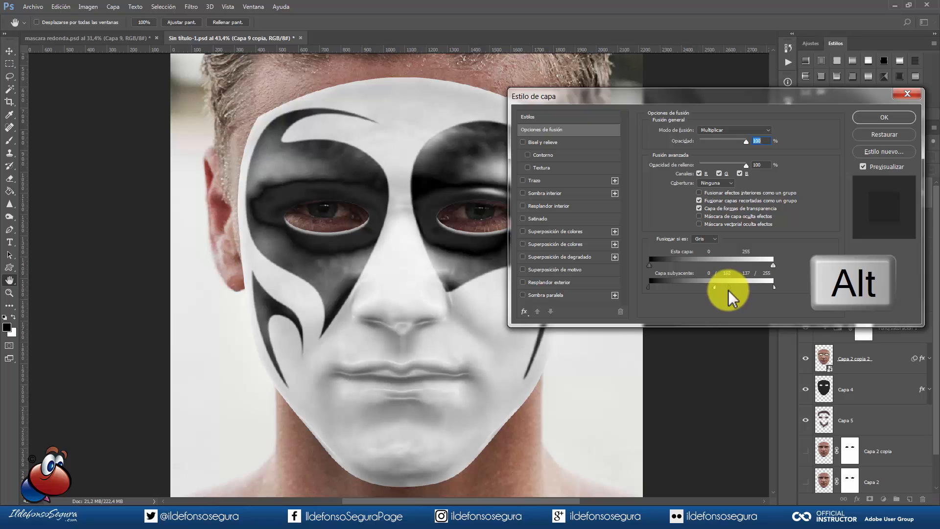
{"action": "left_click", "coordinate": [867, 117]}
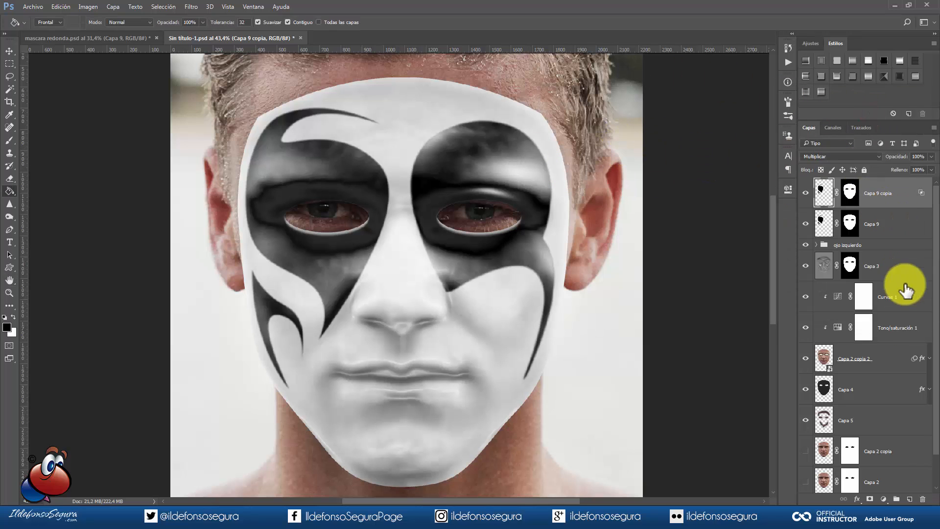
Paint a white highlight on the man's right eyelid on a new layer, using a flattened 316 px brush with 0% hardness.
{"action": "left_click", "coordinate": [909, 499]}
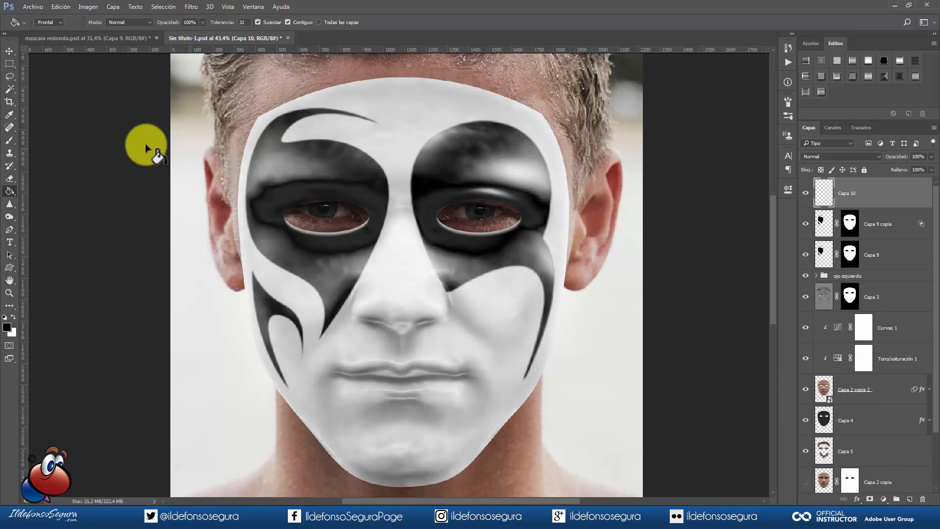
{"action": "left_click", "coordinate": [10, 141]}
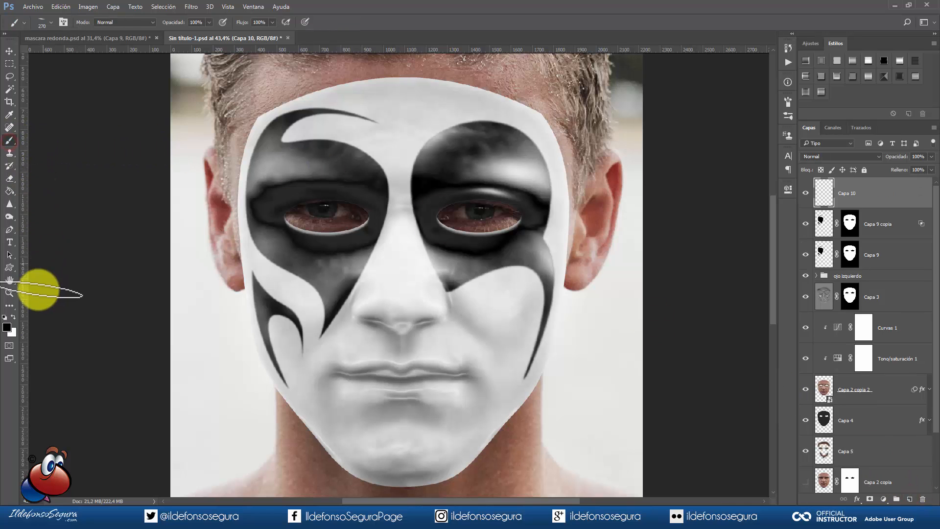
{"action": "left_click_drag", "start_coordinate": [271, 260], "coordinate": [282, 259]}
{"action": "right_click", "coordinate": [323, 192]}
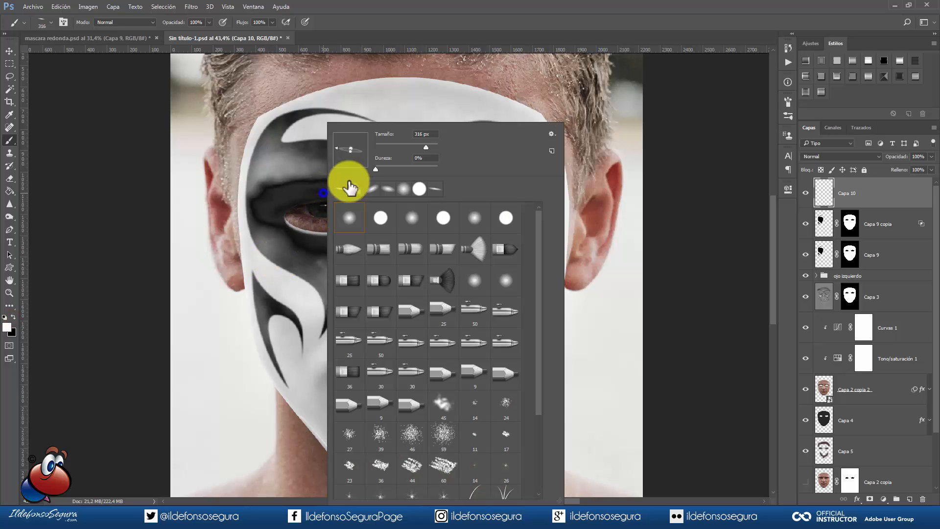
{"action": "left_click", "coordinate": [336, 148]}
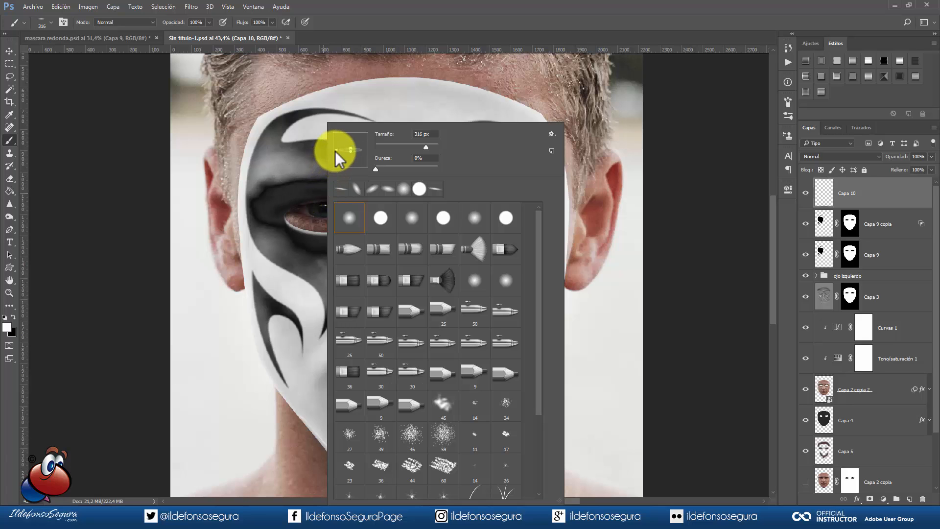
{"action": "left_click", "coordinate": [310, 191]}
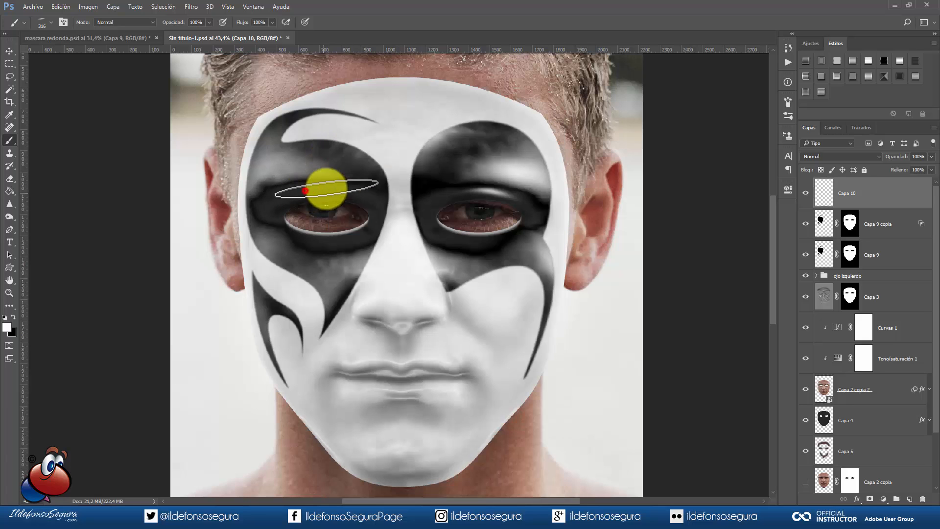
Warp the highlight on Capa 10 so that it curves along the right eyelid, and apply the transformation.
{"action": "key", "text": "ctrl+t"}
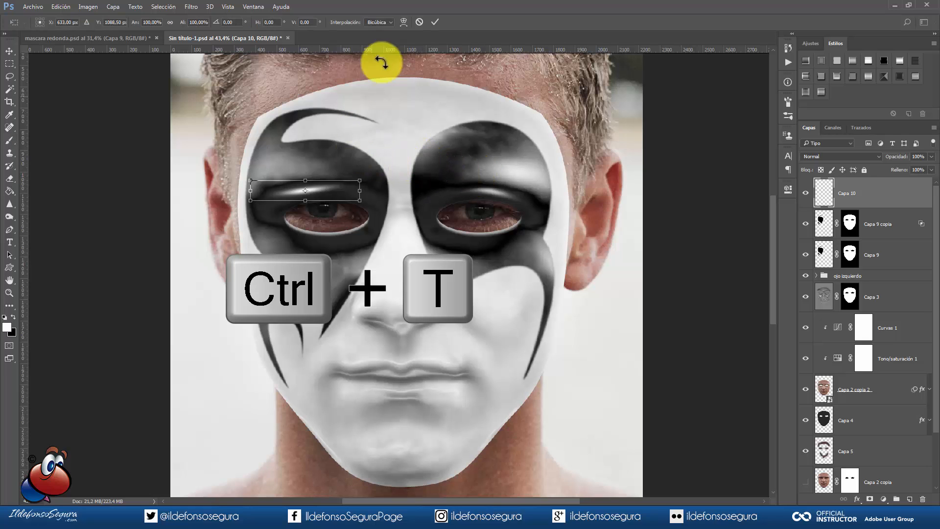
{"action": "left_click", "coordinate": [404, 22]}
{"action": "left_click_drag", "start_coordinate": [252, 202], "coordinate": [254, 205]}
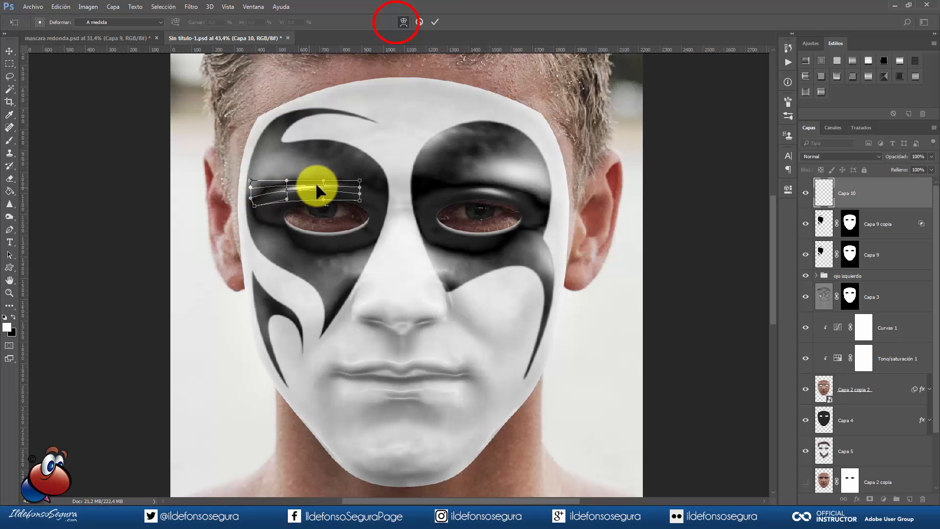
{"action": "left_click_drag", "start_coordinate": [359, 180], "coordinate": [308, 188]}
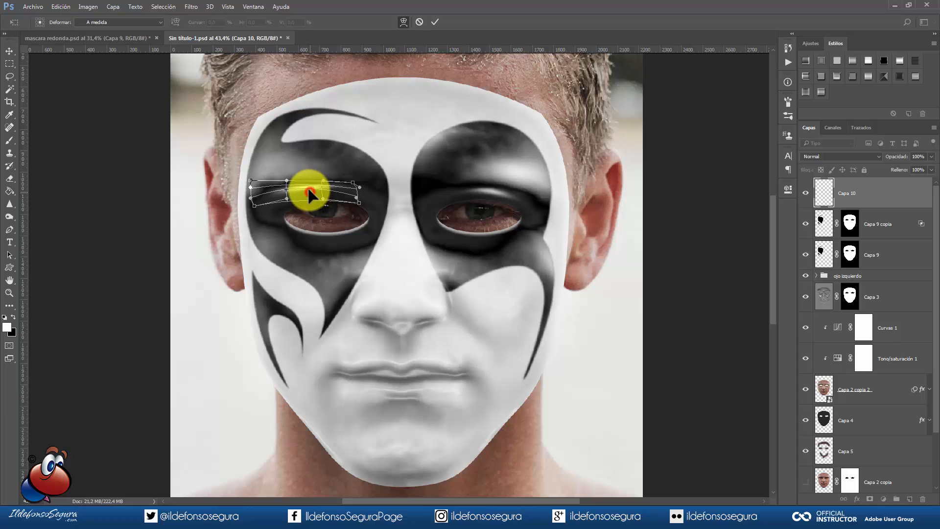
{"action": "left_click_drag", "start_coordinate": [250, 189], "coordinate": [252, 202]}
{"action": "left_click", "coordinate": [435, 22]}
{"action": "left_click_drag", "start_coordinate": [303, 186], "coordinate": [310, 195]}
Apply the last-used Gaussian blur to the eyelid highlight on Capa 10.
{"action": "left_click", "coordinate": [191, 6]}
{"action": "mouse_move", "coordinate": [210, 7]}
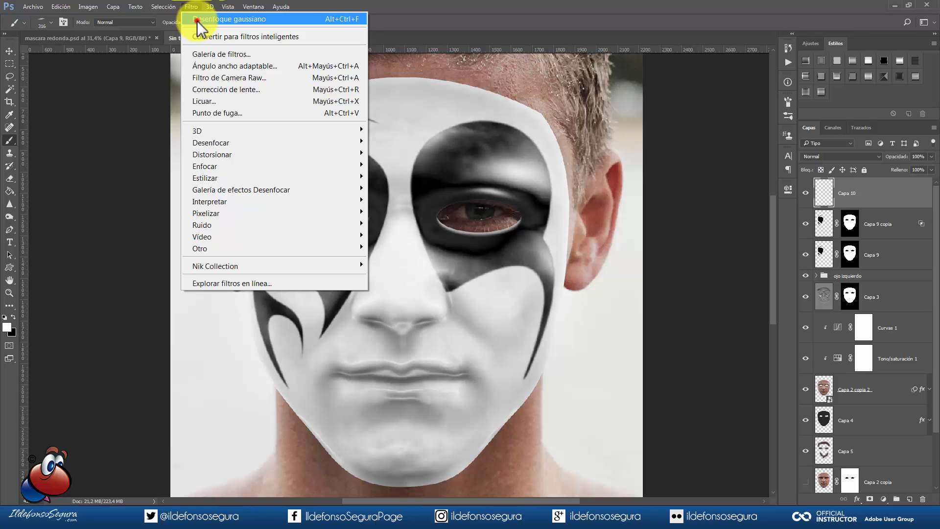
{"action": "left_click", "coordinate": [197, 20]}
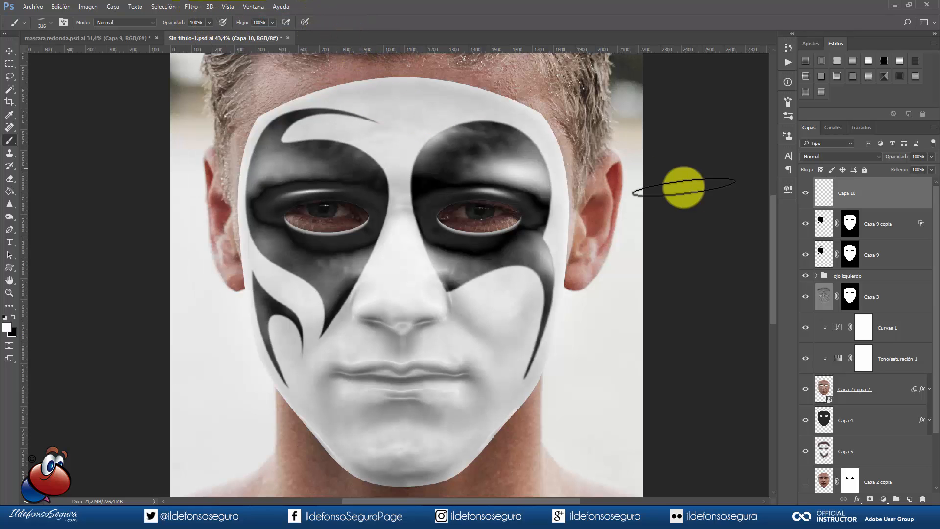
On a new layer, paint soft white highlights with a 339 px brush along the man's right eye shape, limited to a selection of Capa 9 copia.
{"action": "left_click", "coordinate": [910, 498]}
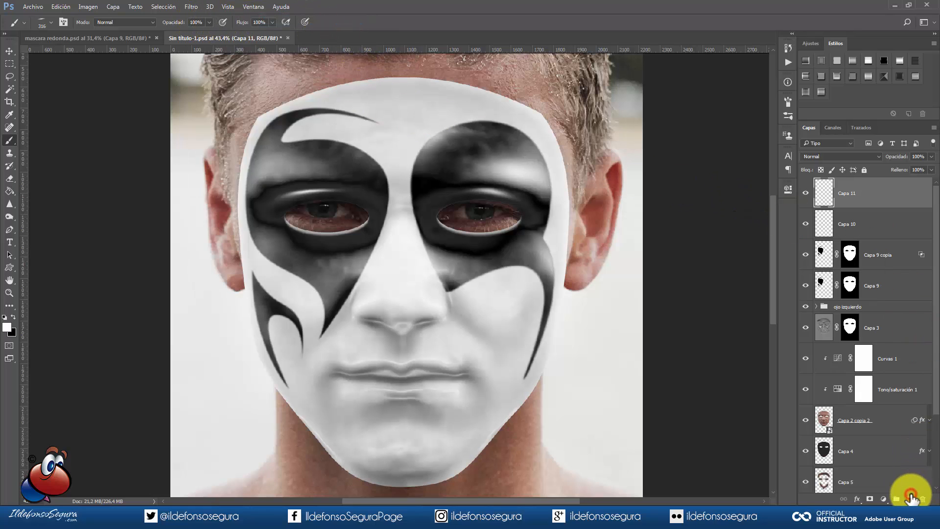
{"action": "right_click", "coordinate": [296, 151]}
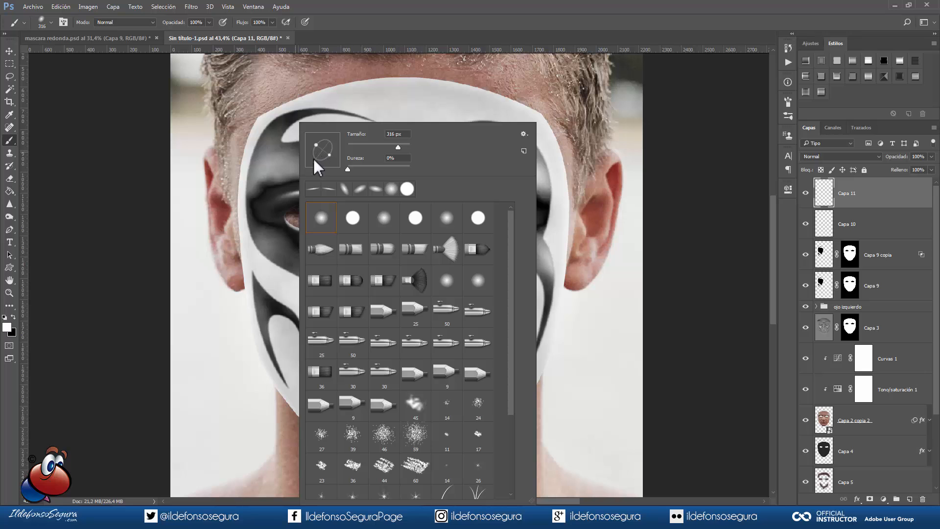
{"action": "right_click", "coordinate": [264, 169], "text": "alt"}
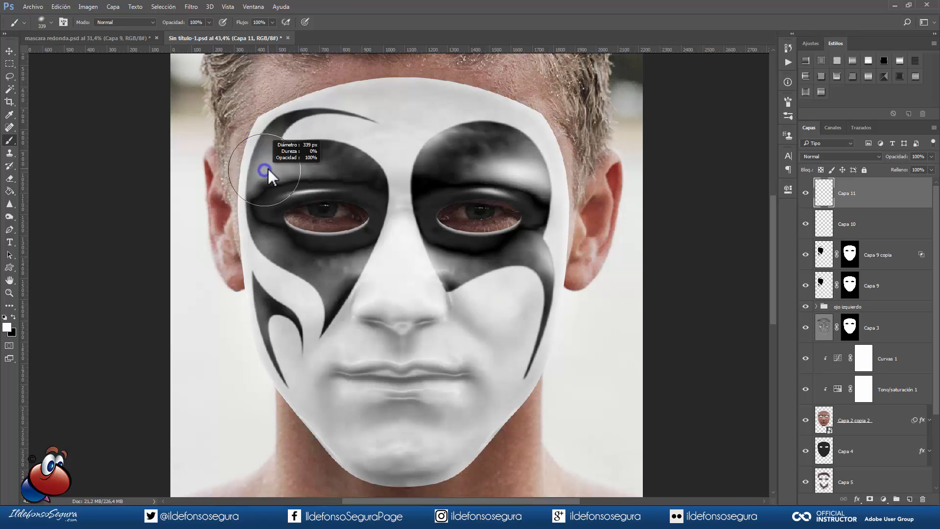
{"action": "left_click", "coordinate": [823, 254], "text": "ctrl"}
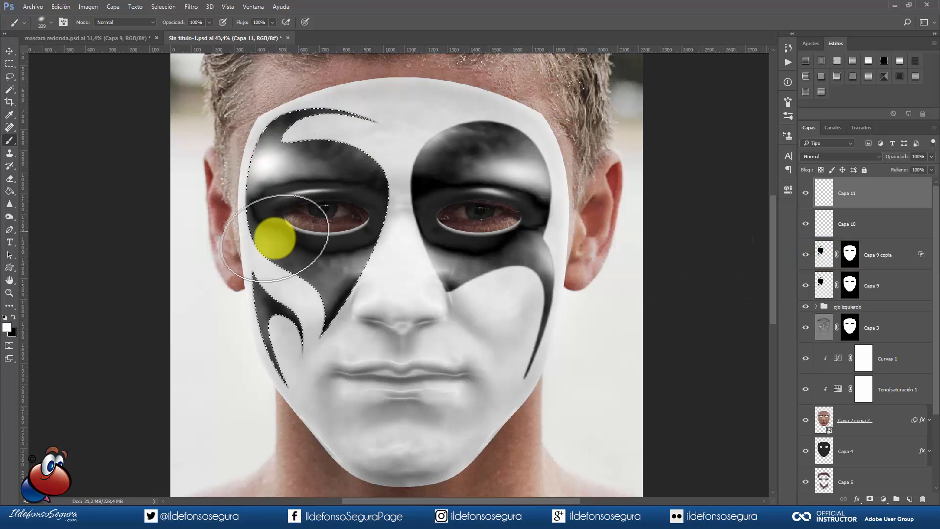
{"action": "left_click", "coordinate": [251, 255]}
{"action": "left_click", "coordinate": [373, 270]}
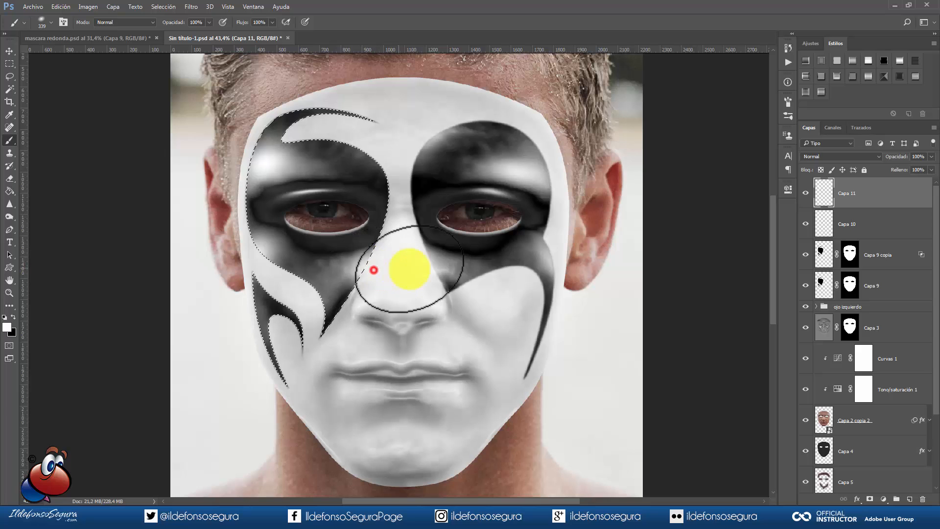
Paint a highlight on the outer edge of the cheek shape with a tilted 173 px brush, and clear the selection.
{"action": "right_click", "coordinate": [247, 318], "text": "alt"}
{"action": "left_click_drag", "start_coordinate": [244, 318], "coordinate": [229, 318]}
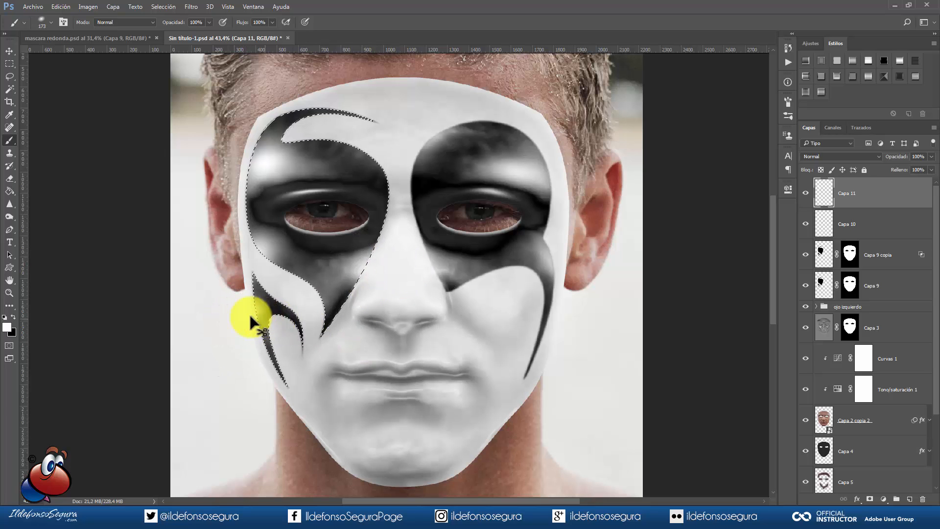
{"action": "right_click", "coordinate": [283, 309]}
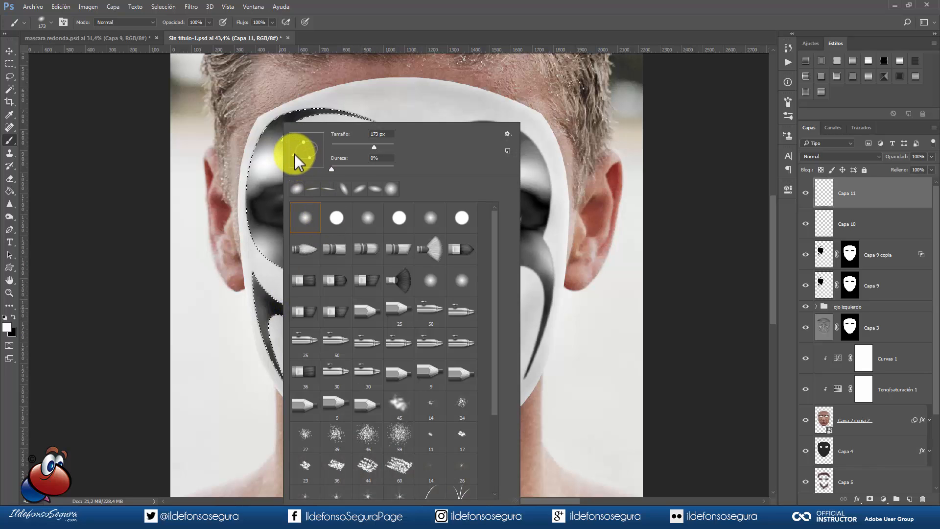
{"action": "left_click_drag", "start_coordinate": [293, 138], "coordinate": [298, 129]}
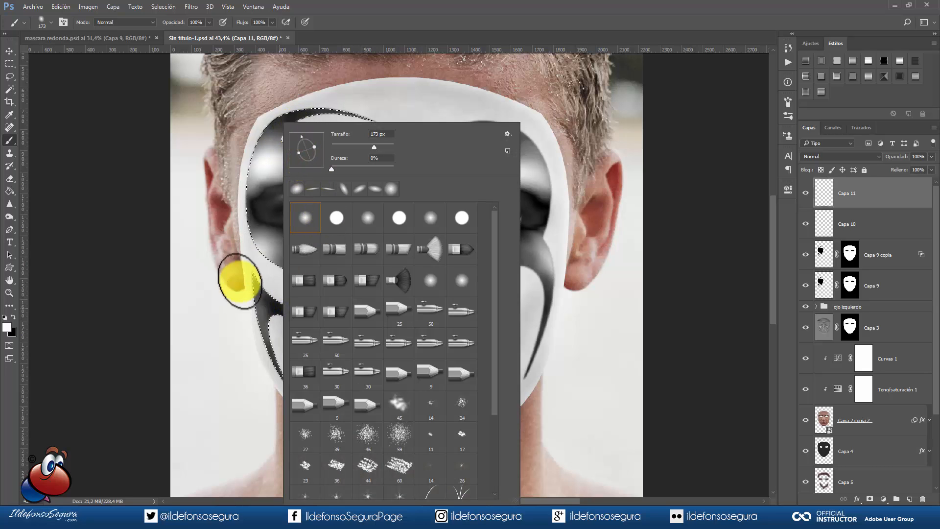
{"action": "left_click", "coordinate": [248, 312]}
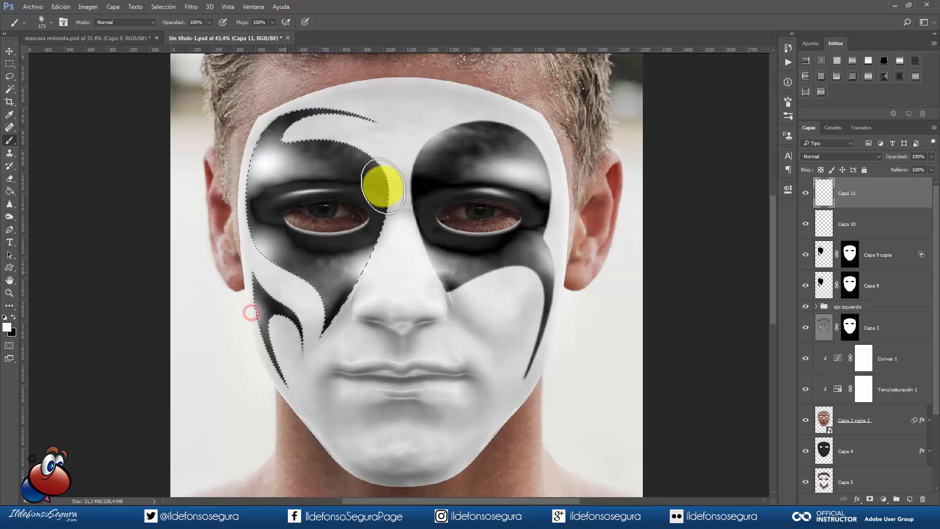
{"action": "key", "text": "ctrl+d"}
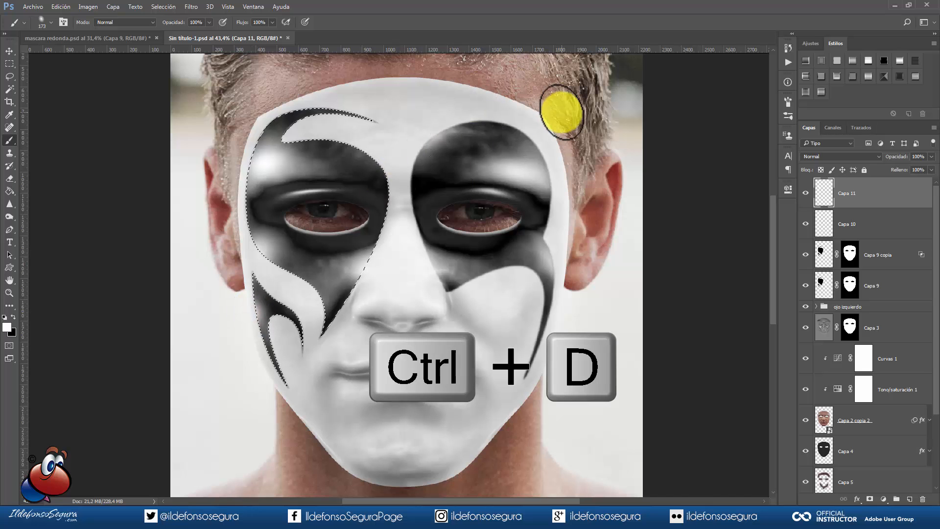
Apply the last-used filter to the highlights on Capa 11 and to the black shape on Capa 9 copia.
{"action": "left_click", "coordinate": [192, 7]}
{"action": "left_click", "coordinate": [195, 18]}
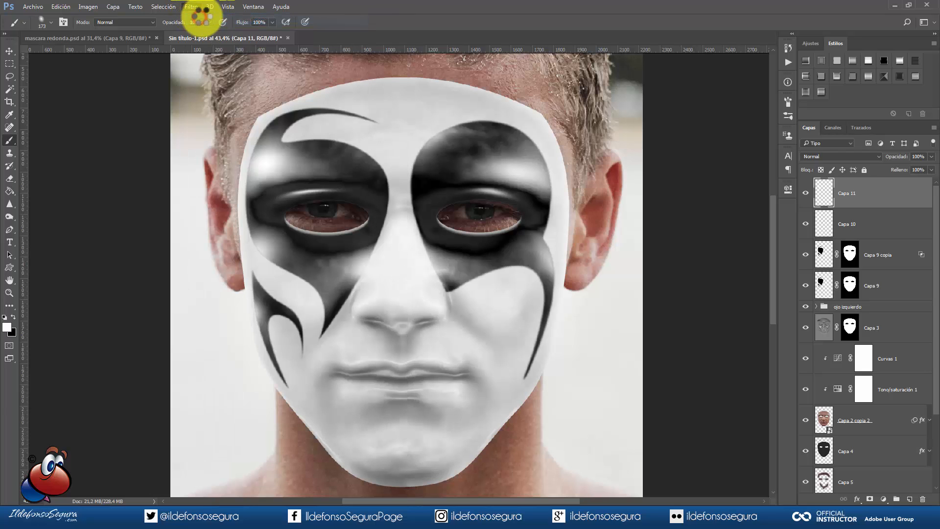
{"action": "left_click", "coordinate": [828, 259]}
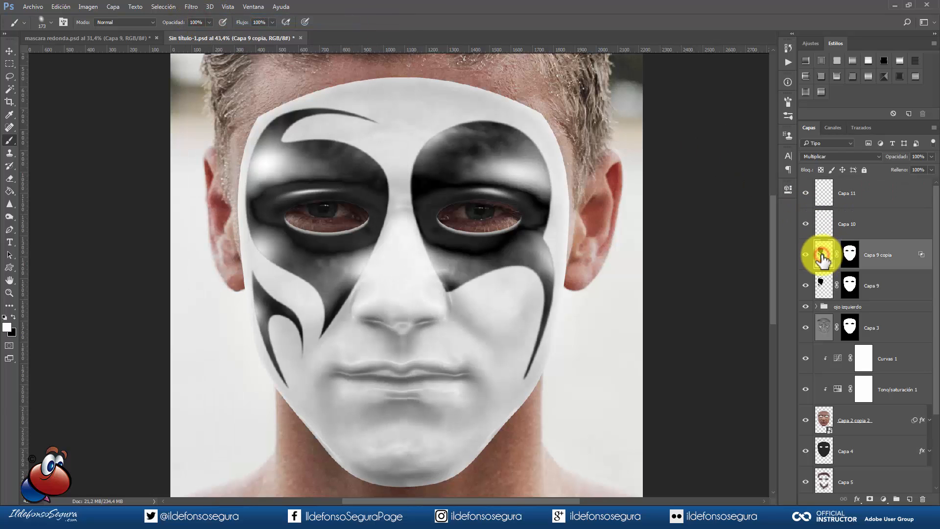
{"action": "left_click", "coordinate": [191, 7]}
{"action": "left_click", "coordinate": [195, 22]}
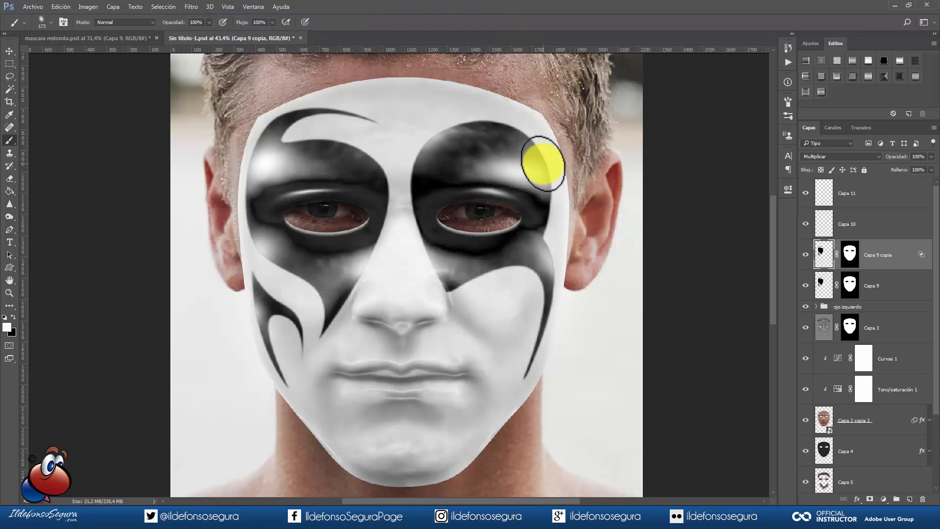
Set the opacity of the highlight layers Capa 11 and Capa 10 to 80%.
{"action": "key", "text": "ctrl+0"}
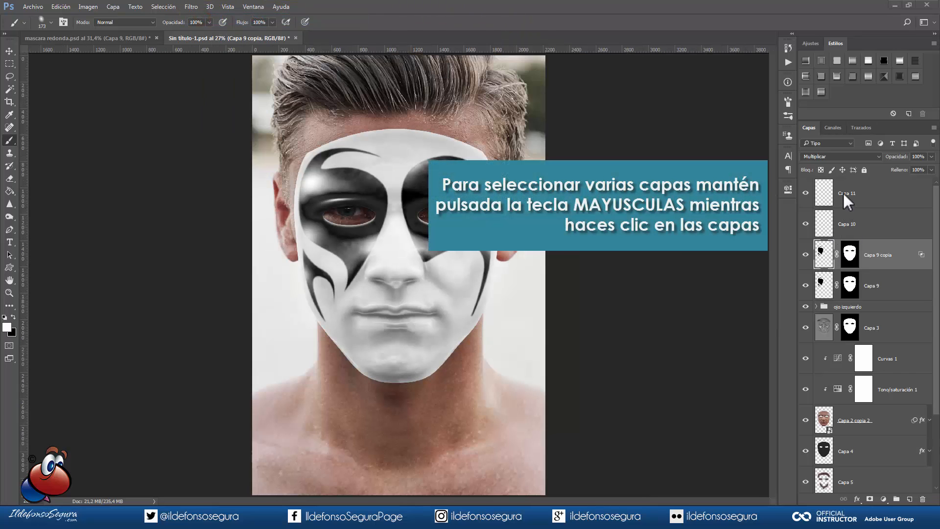
{"action": "left_click", "coordinate": [844, 195]}
{"action": "left_click", "coordinate": [853, 225], "text": "shift"}
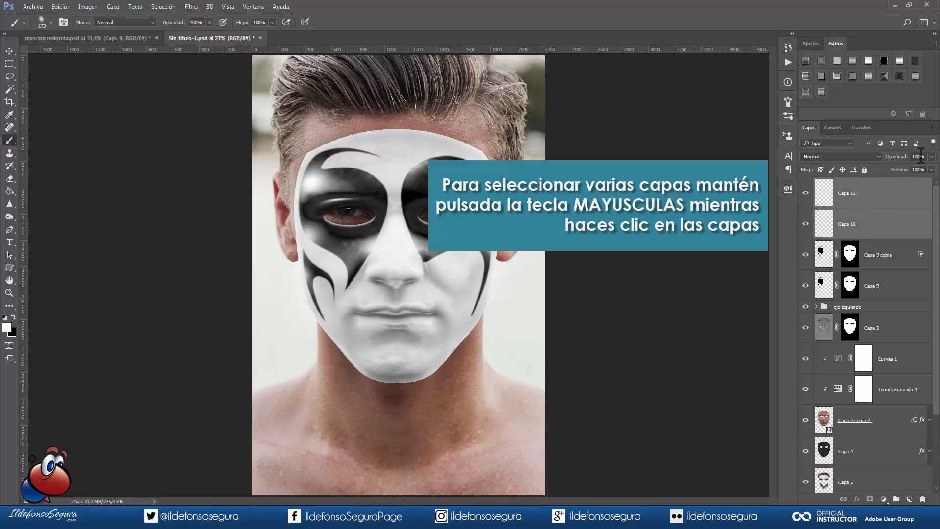
{"action": "type", "text": "80"}
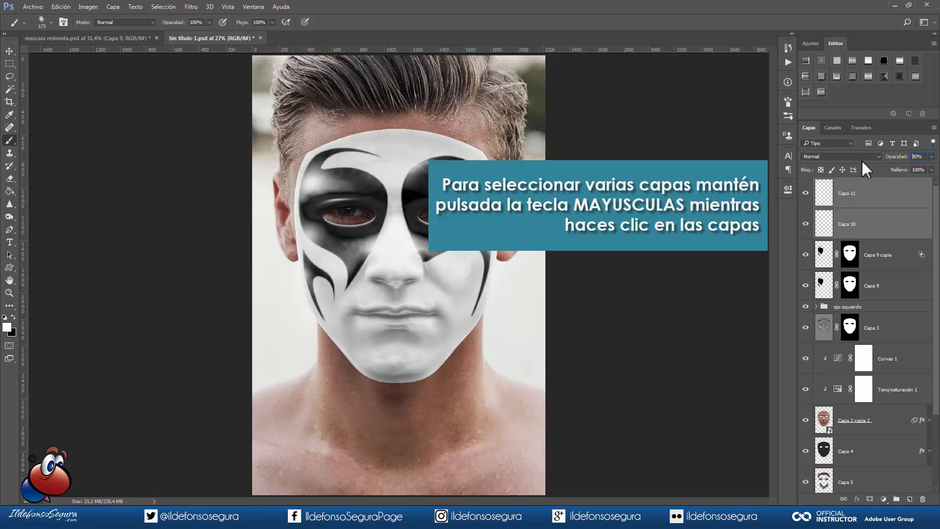
Group the layers from Capa 11 down to Capa 9 and name the group "ojo derecho".
{"action": "left_click", "coordinate": [854, 189]}
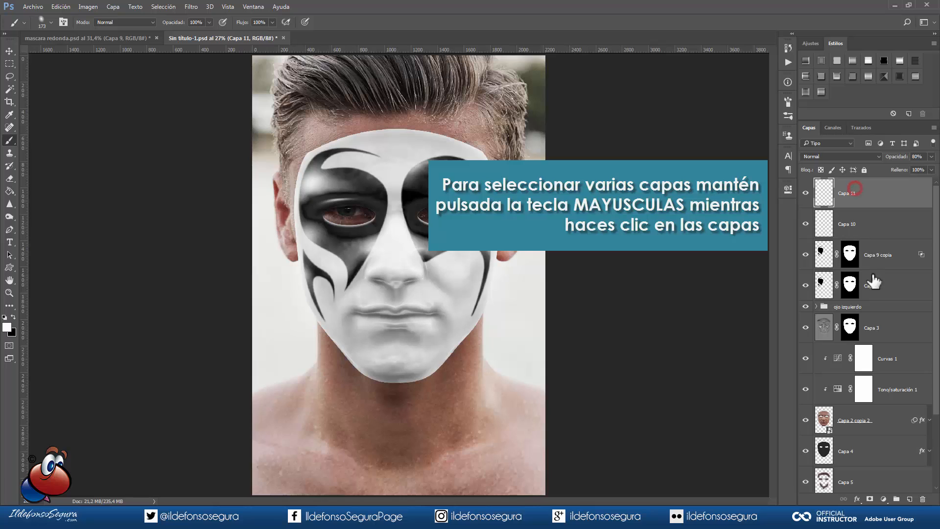
{"action": "left_click", "coordinate": [879, 294], "text": "shift"}
{"action": "key", "text": "ctrl+g"}
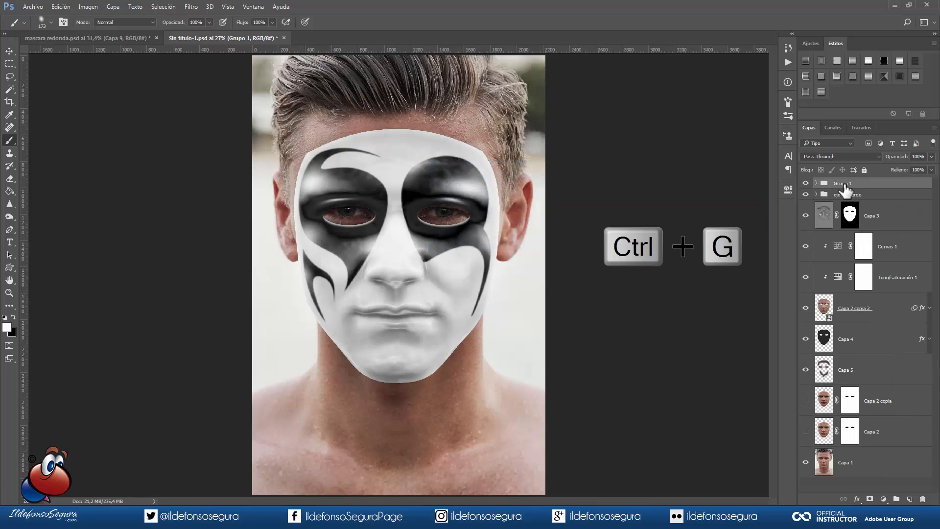
{"action": "type", "text": "ojo derecho"}
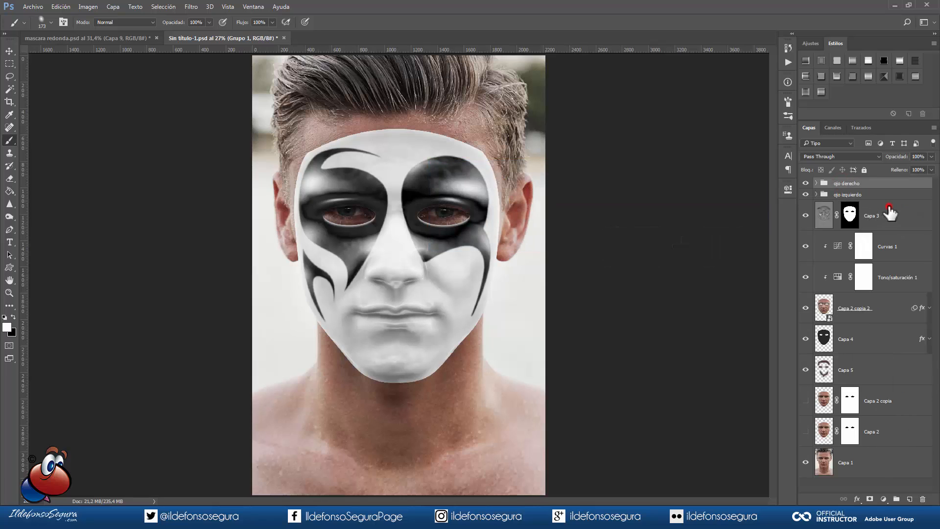
{"action": "left_click", "coordinate": [881, 211]}
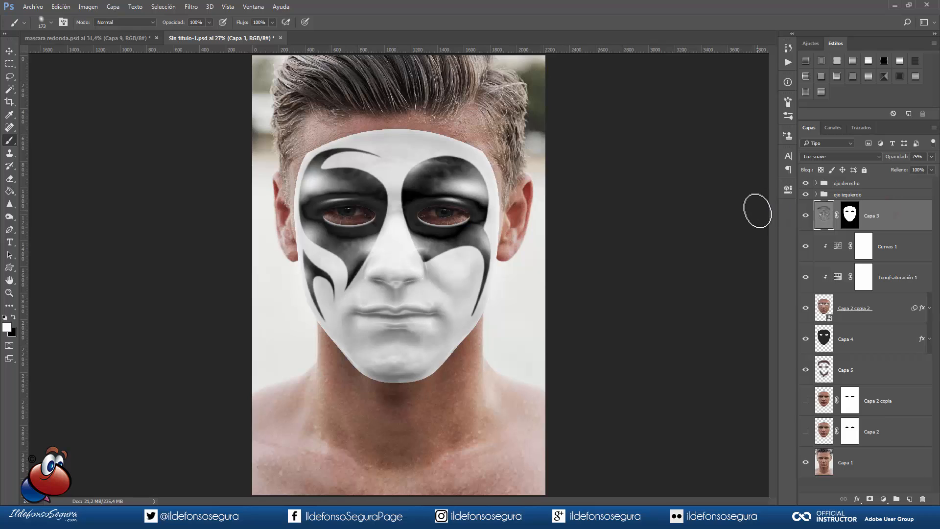
{"action": "scroll", "coordinate": [758, 211], "scroll_direction": "down", "scroll_amount": 1}
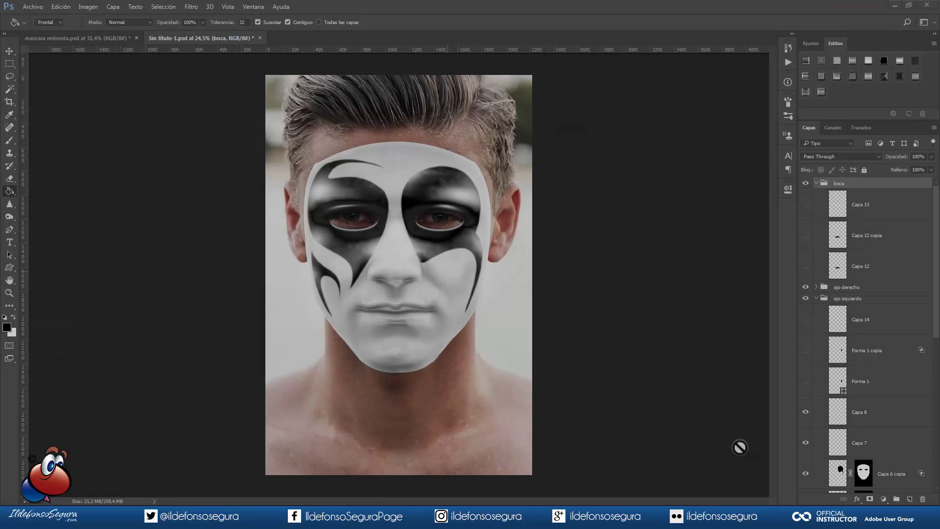
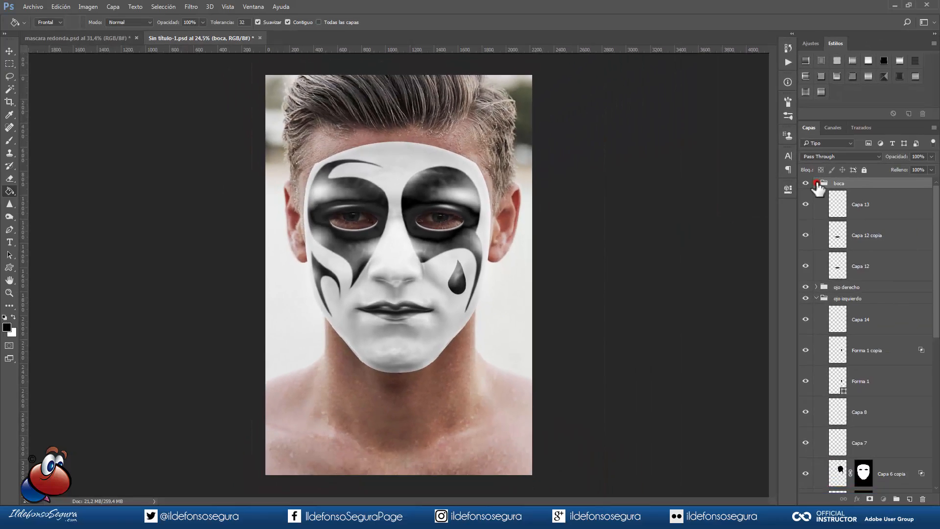
Collapse the boca and ojo izquierdo layer groups.
{"action": "left_click", "coordinate": [816, 183]}
{"action": "left_click", "coordinate": [816, 206]}
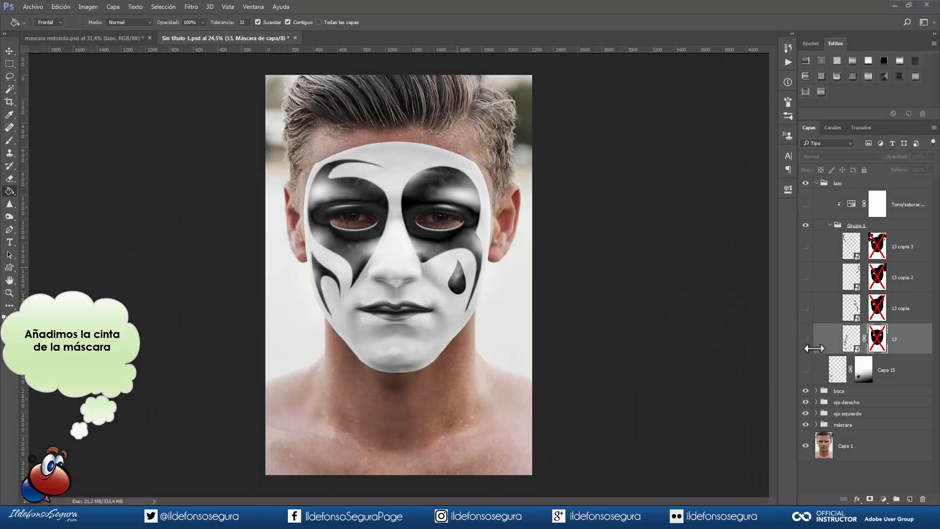
Show the ribbon layer 13, enable its layer mask, and view the mask alone before returning to the image.
{"action": "left_click", "coordinate": [805, 338]}
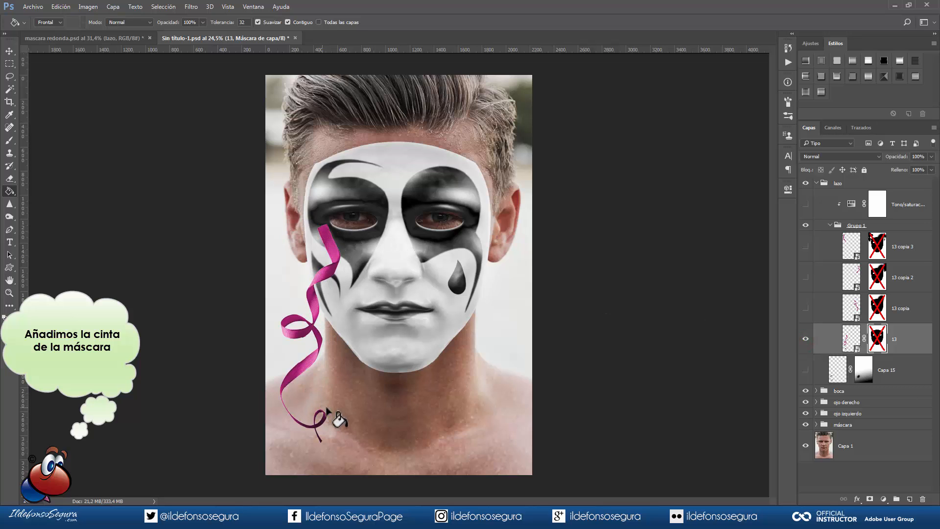
{"action": "left_click", "coordinate": [875, 343], "text": "shift"}
{"action": "left_click", "coordinate": [876, 342], "text": "alt"}
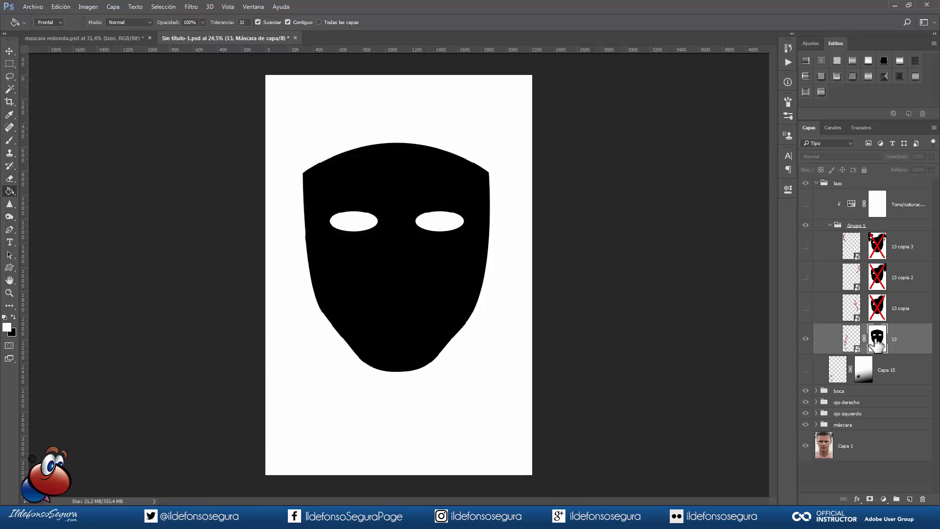
{"action": "left_click", "coordinate": [876, 343], "text": "alt"}
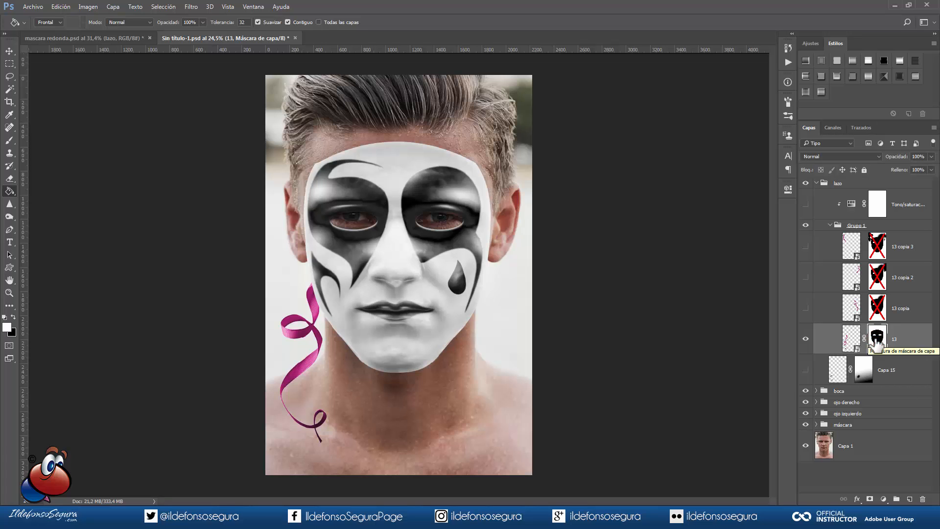
Show the ribbon layers 13 copia, 13 copia 2 and 13 copia 3, and enable the layer mask of each.
{"action": "left_click", "coordinate": [805, 308]}
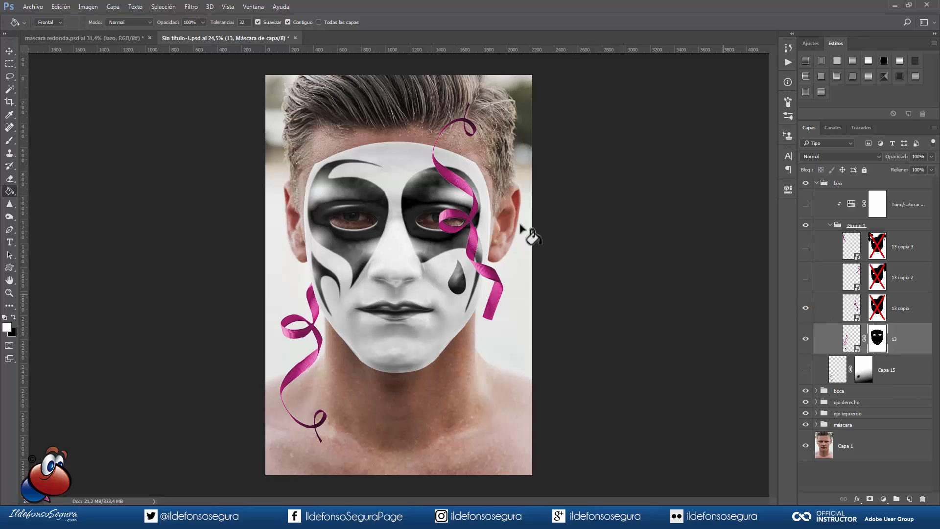
{"action": "left_click", "coordinate": [875, 308], "text": "shift"}
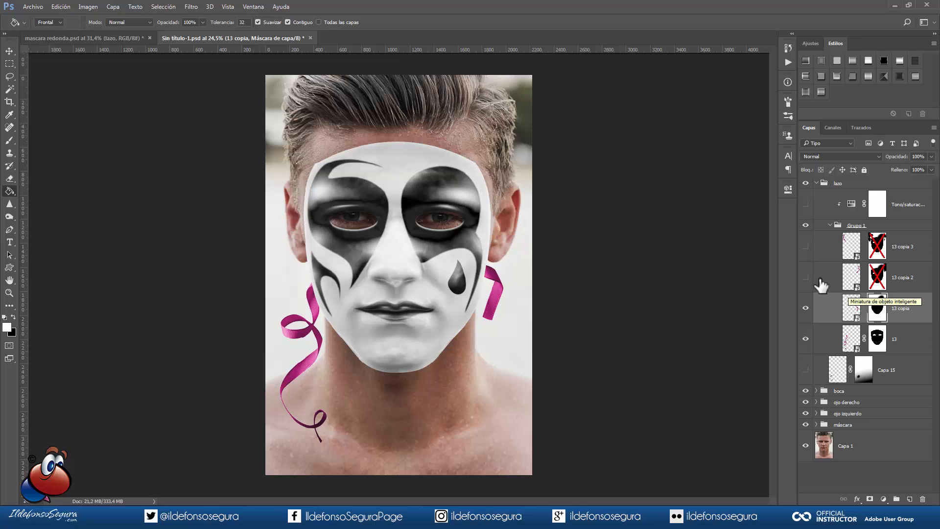
{"action": "left_click", "coordinate": [805, 277]}
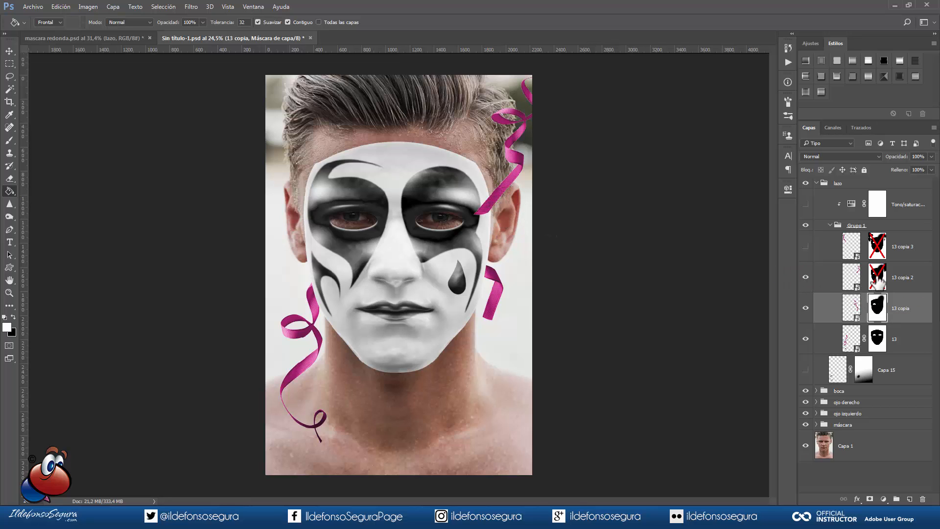
{"action": "left_click", "coordinate": [876, 278], "text": "shift"}
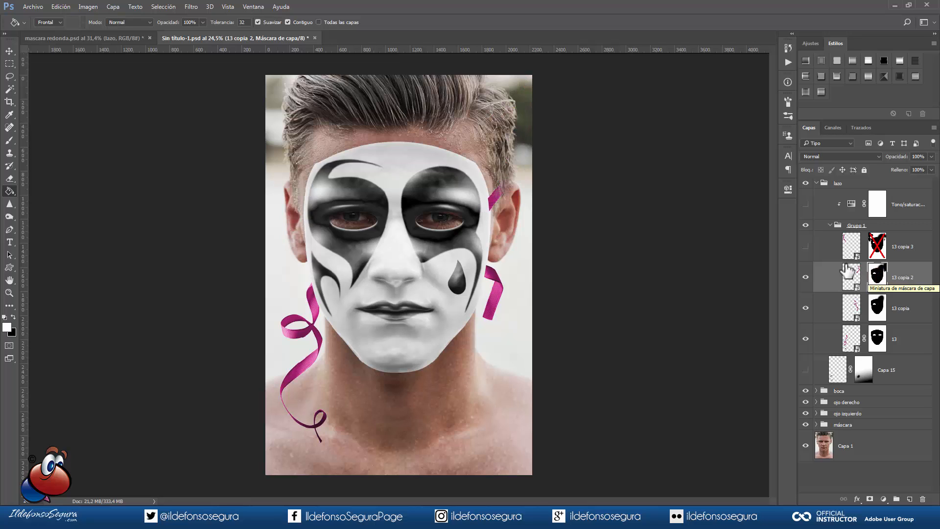
{"action": "left_click", "coordinate": [805, 247]}
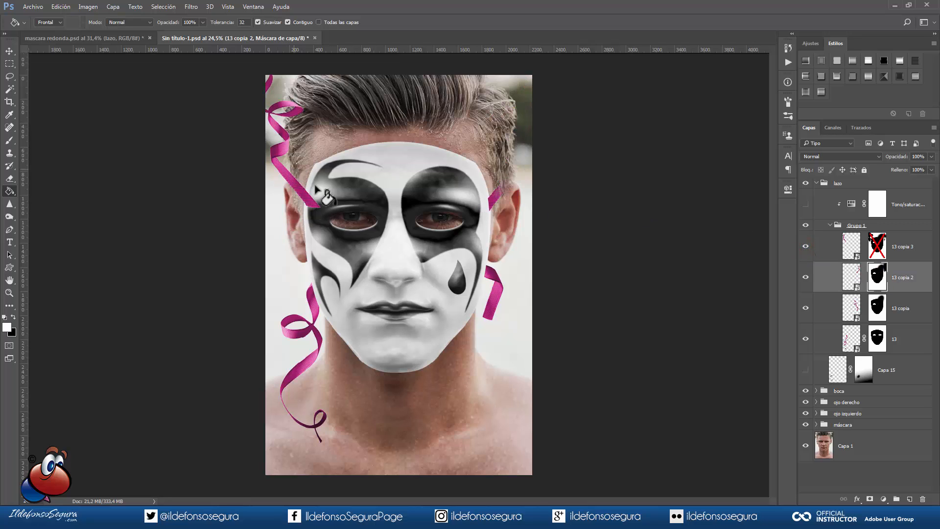
{"action": "left_click", "coordinate": [877, 247], "text": "shift"}
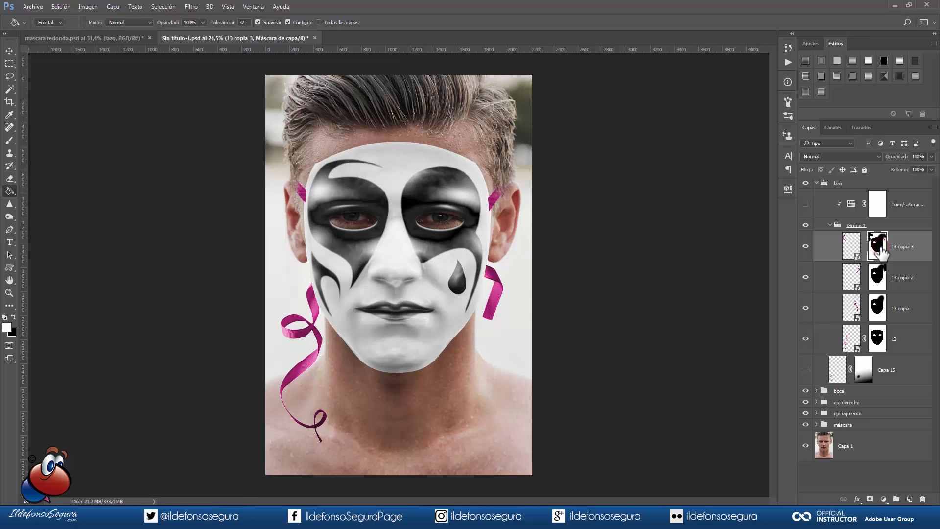
Examine the ribbon between the mask and the ear, and display the layer mask of 13 copia 2 on its own.
{"action": "scroll", "coordinate": [525, 196], "scroll_direction": "up", "scroll_amount": 3}
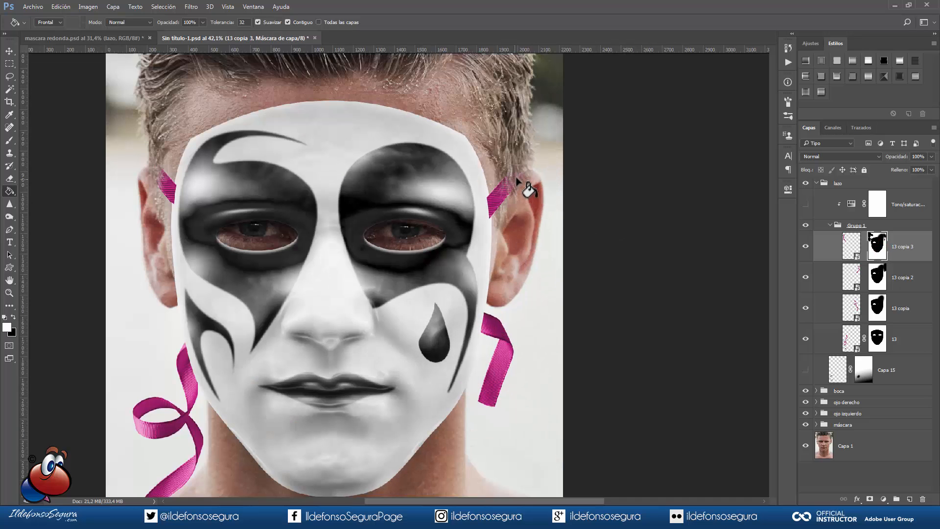
{"action": "scroll", "coordinate": [523, 177], "scroll_direction": "up", "scroll_amount": 1}
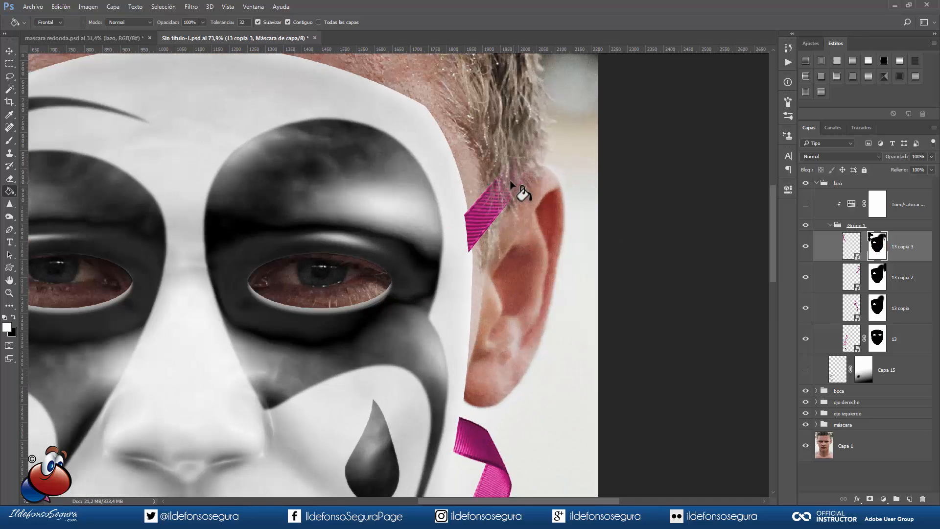
{"action": "left_click", "coordinate": [876, 272], "text": "alt"}
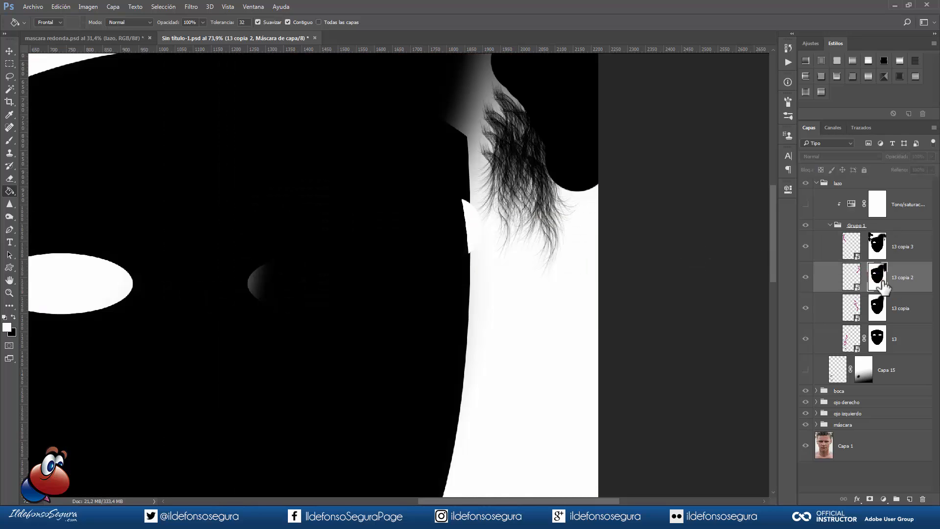
Return from the layer mask of 13 copia 2 to the full image and collapse the ribbon group Grupo 1.
{"action": "left_click", "coordinate": [878, 278], "text": "alt"}
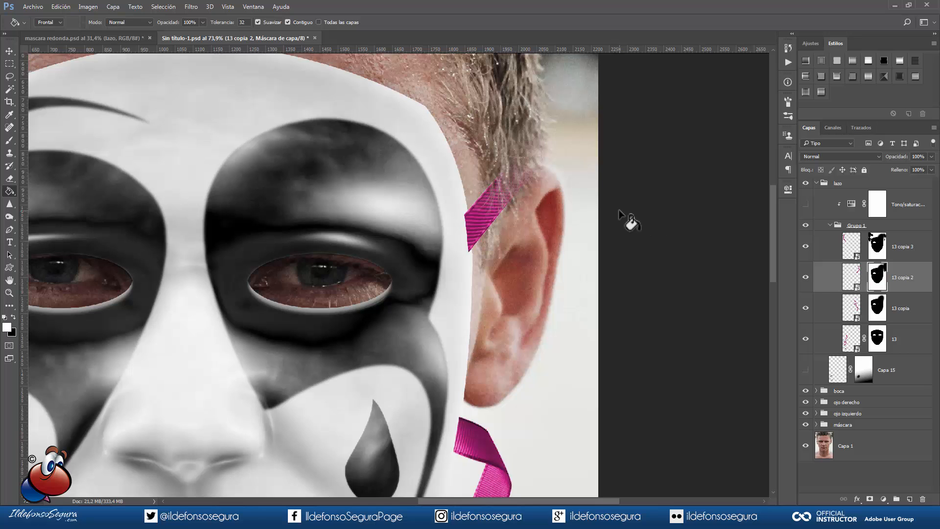
{"action": "scroll", "coordinate": [624, 217], "scroll_direction": "down", "scroll_amount": 1}
{"action": "scroll", "coordinate": [625, 216], "scroll_direction": "down", "scroll_amount": 3}
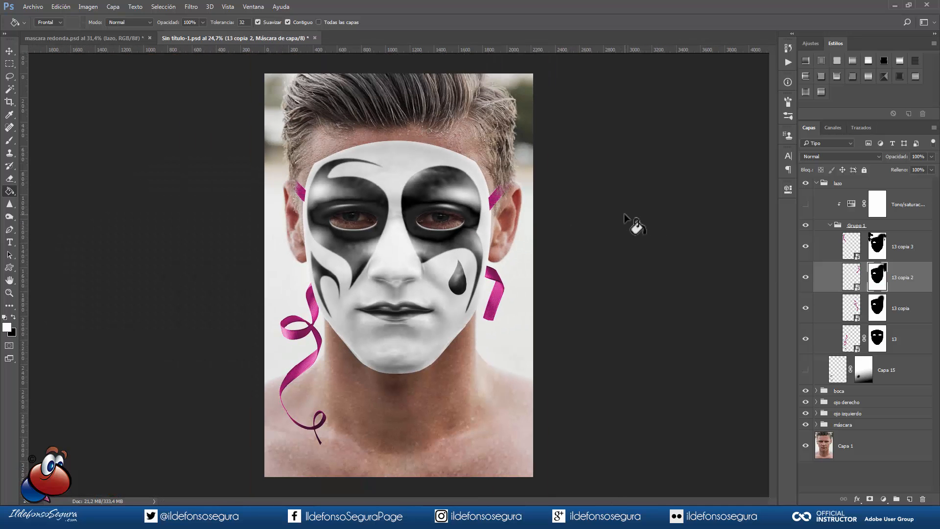
{"action": "left_click", "coordinate": [830, 225]}
{"action": "left_click", "coordinate": [829, 226]}
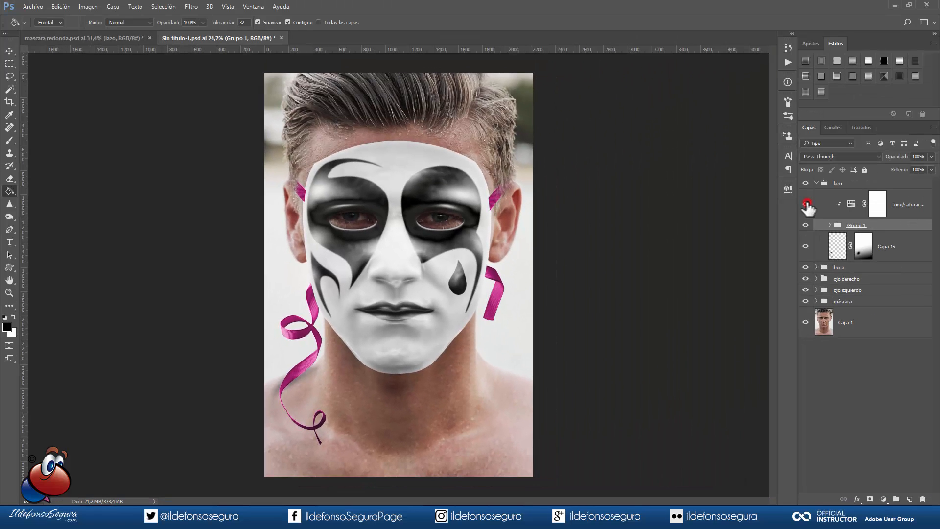
Show the Hue/Saturation adjustment clipped to the ribbons and compare the image with its Colorize option and visibility off and on.
{"action": "left_click", "coordinate": [806, 204]}
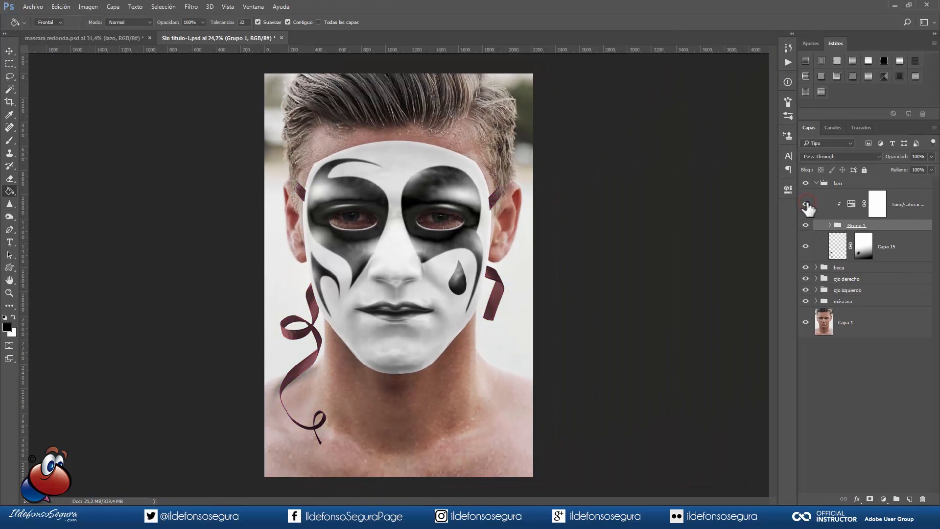
{"action": "left_click", "coordinate": [832, 205]}
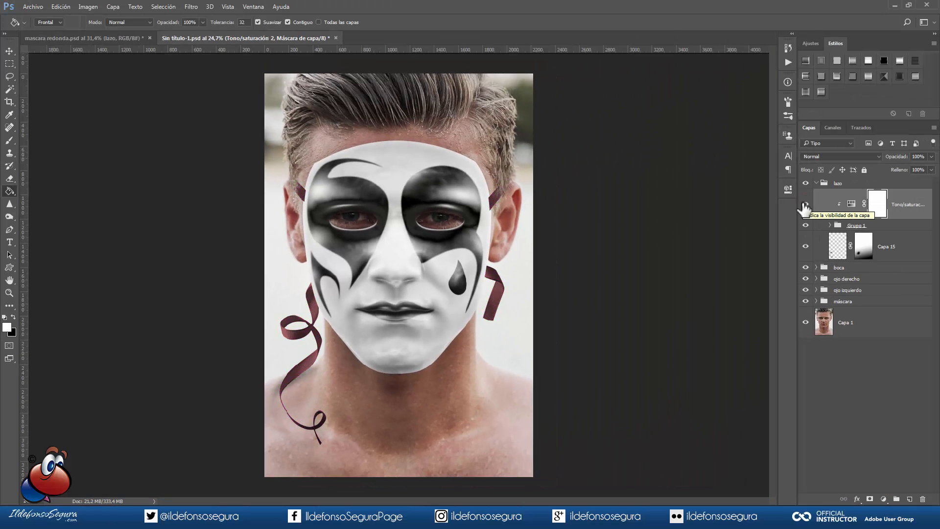
{"action": "double_click", "coordinate": [850, 208]}
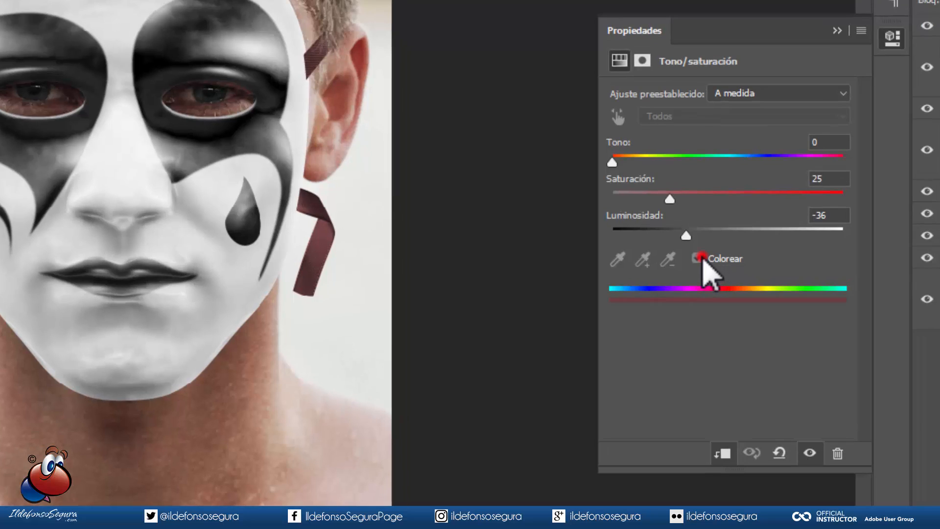
{"action": "left_click", "coordinate": [704, 265]}
{"action": "left_click", "coordinate": [705, 265]}
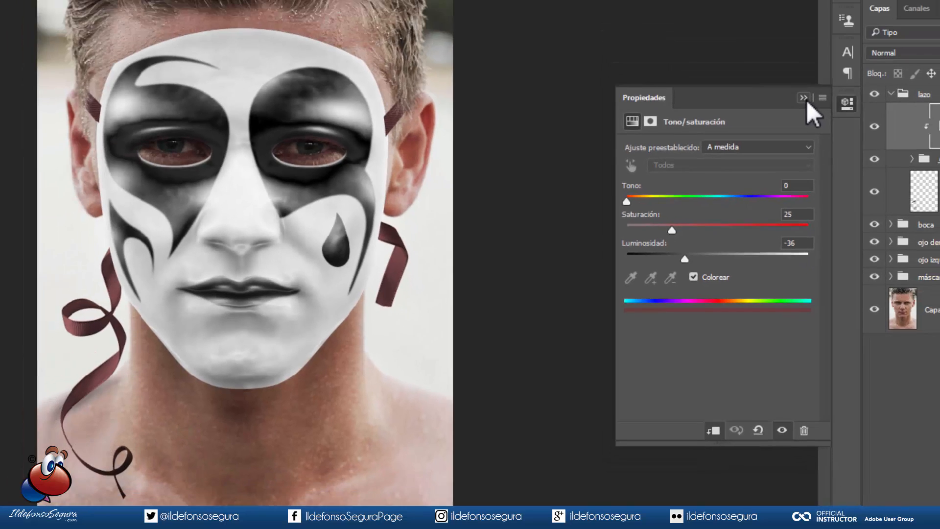
{"action": "left_click", "coordinate": [805, 98]}
{"action": "left_click", "coordinate": [874, 126]}
{"action": "left_click", "coordinate": [874, 126]}
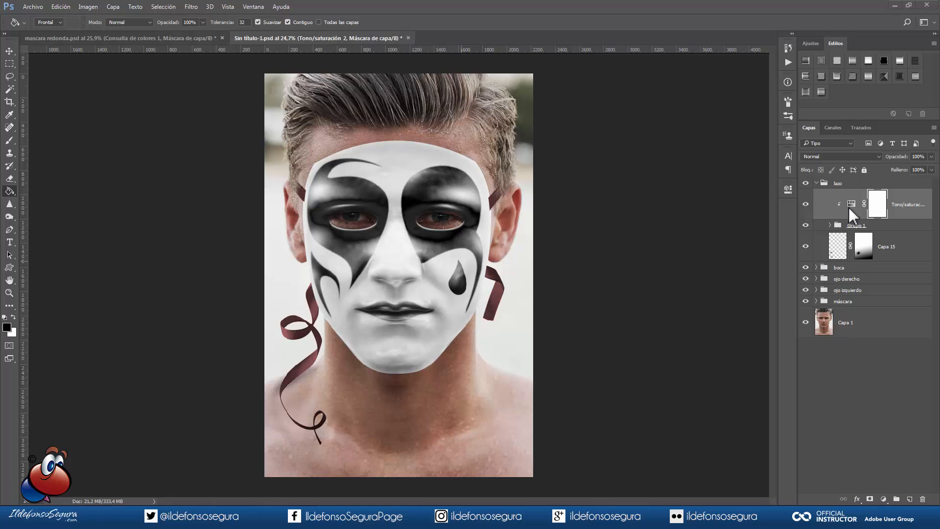
Add a black-to-white Gradient Map adjustment layer at the top of the lazo group.
{"action": "left_click", "coordinate": [839, 182]}
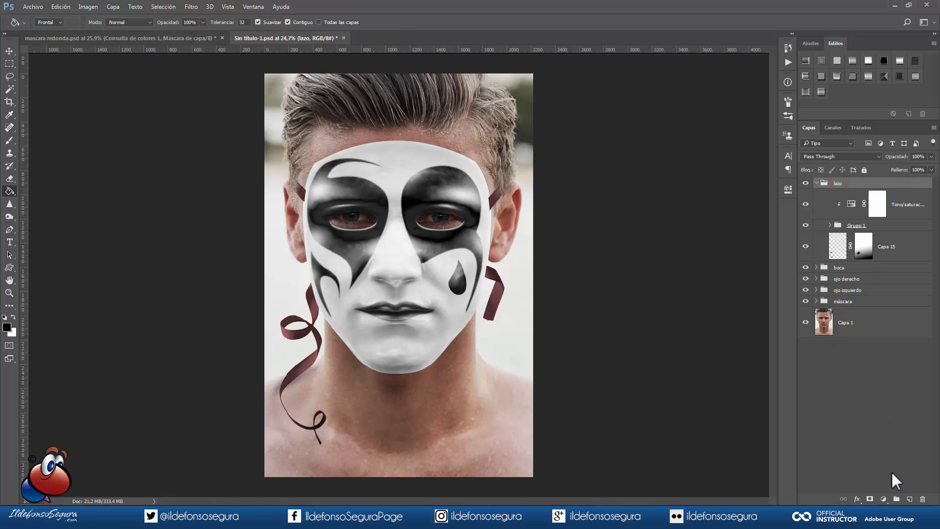
{"action": "left_click", "coordinate": [885, 497]}
{"action": "left_click", "coordinate": [876, 474]}
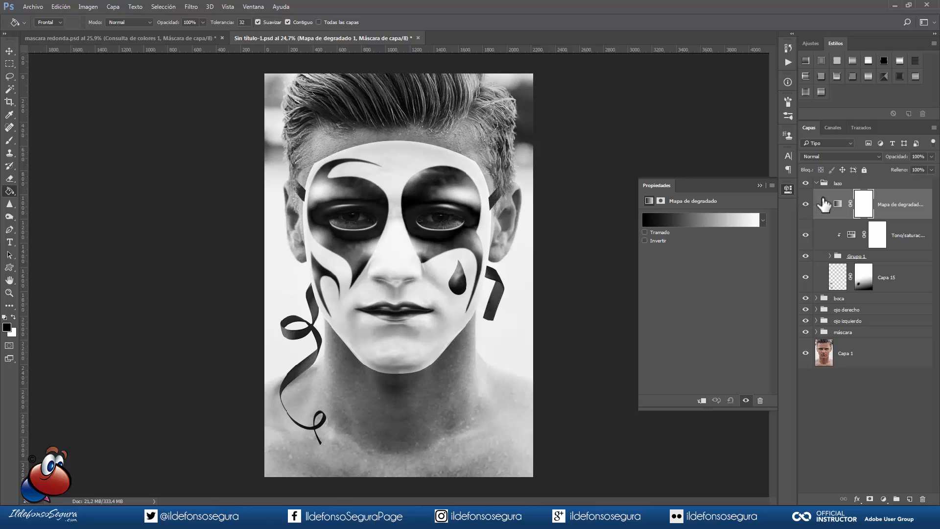
Hide the gradient map layer and apply the merged RGB image to its layer mask with Multiply blending at 100% opacity.
{"action": "left_click", "coordinate": [835, 204]}
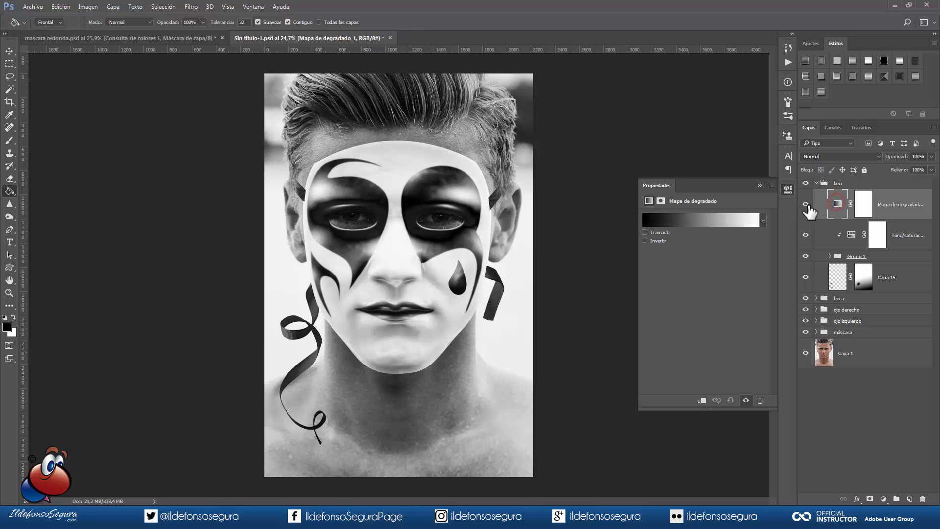
{"action": "left_click", "coordinate": [806, 205]}
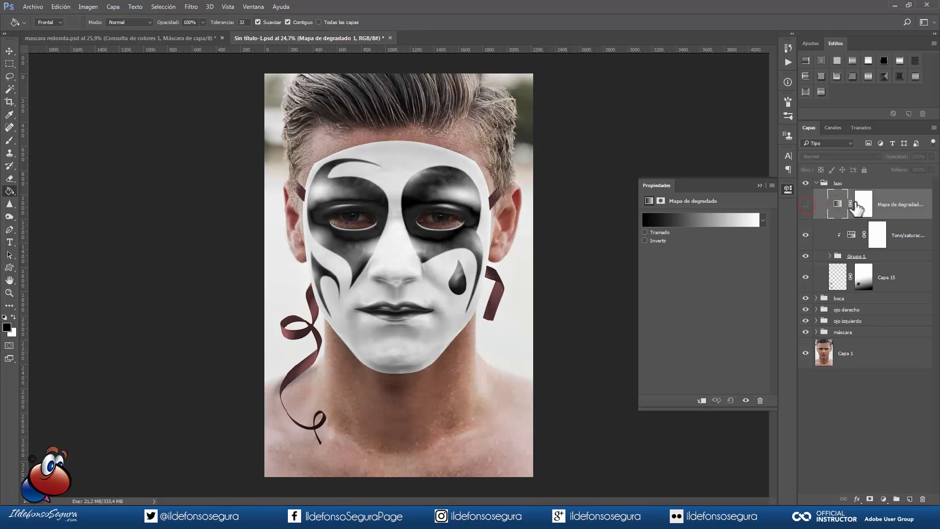
{"action": "left_click", "coordinate": [863, 205]}
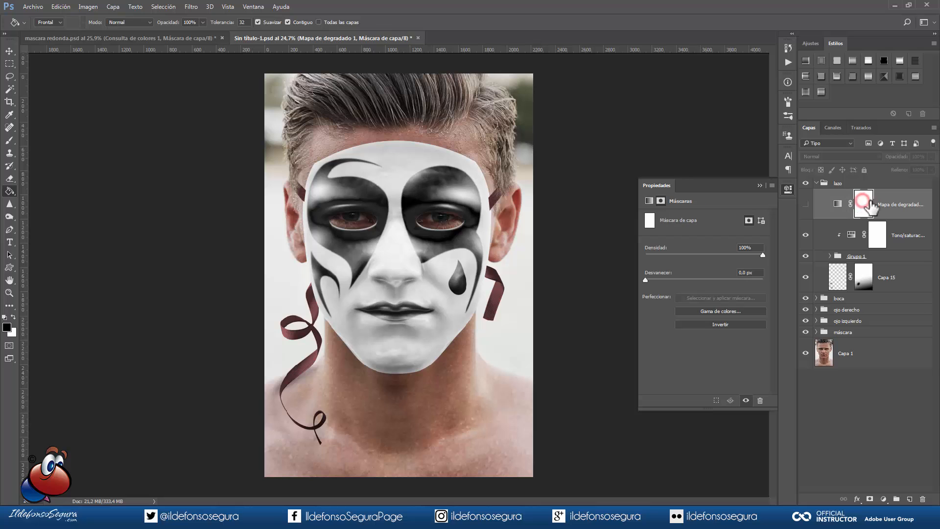
{"action": "left_click", "coordinate": [760, 185]}
{"action": "left_click", "coordinate": [93, 6]}
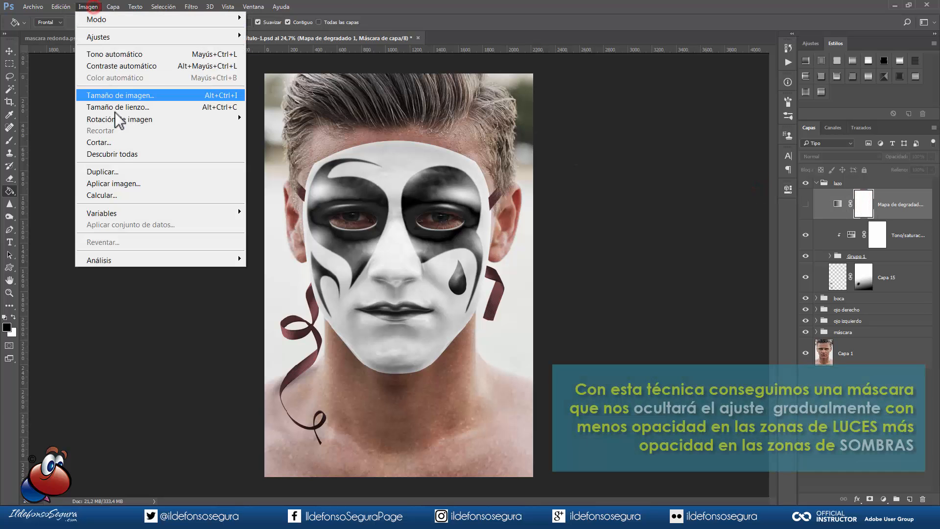
{"action": "left_click", "coordinate": [123, 185]}
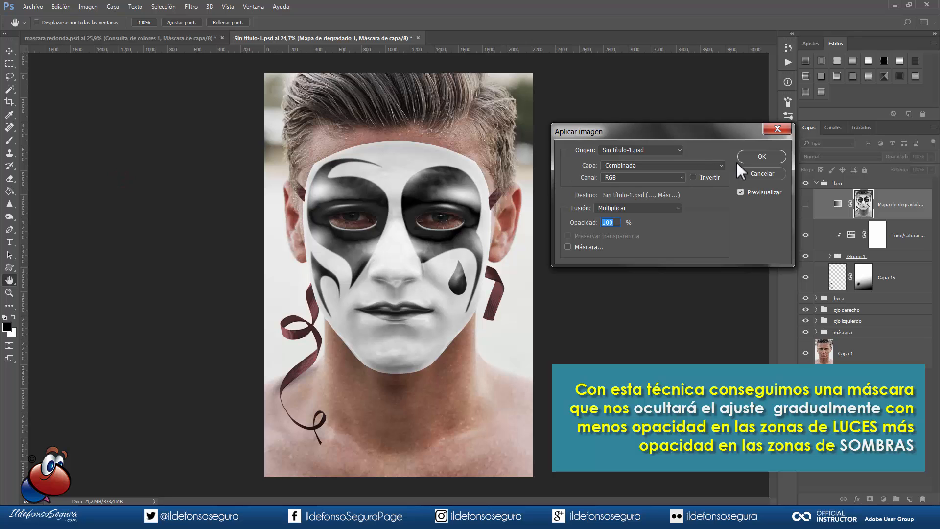
{"action": "left_click", "coordinate": [750, 157]}
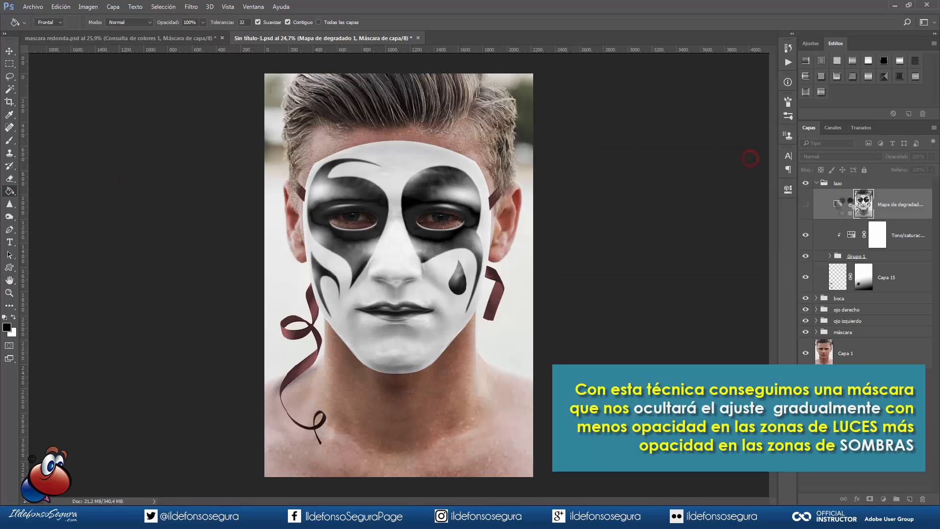
View the gradient map's layer mask on its own, show the layer again and set its blend mode to Multiply.
{"action": "left_click", "coordinate": [864, 208], "text": "alt"}
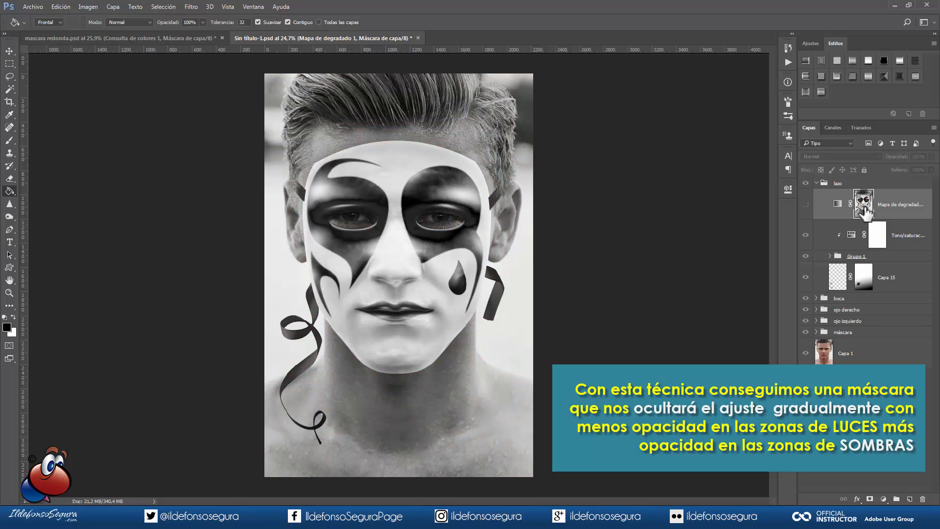
{"action": "left_click", "coordinate": [864, 208], "text": "alt"}
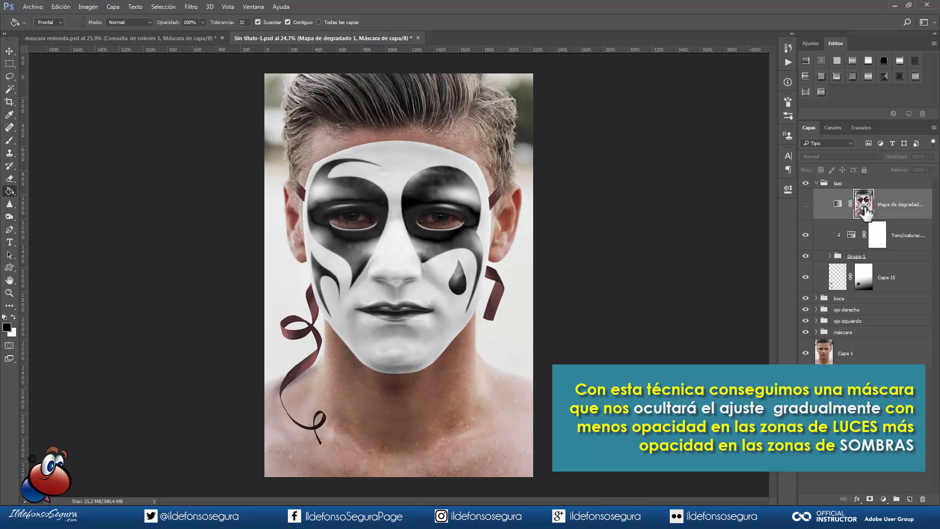
{"action": "left_click", "coordinate": [805, 203]}
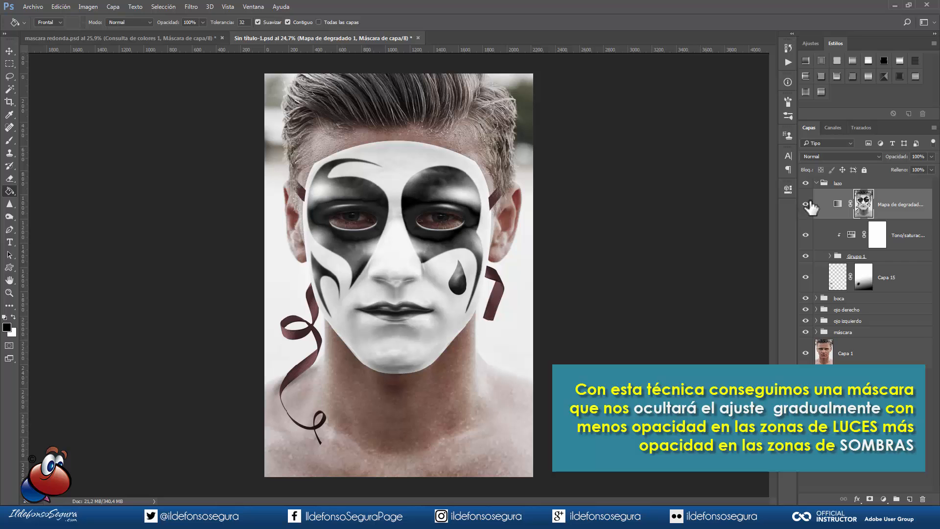
{"action": "left_click", "coordinate": [828, 157]}
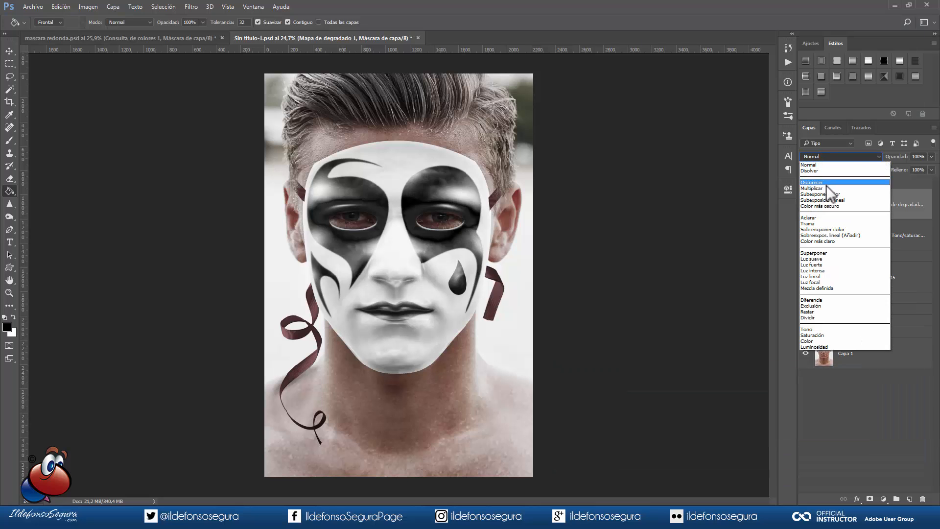
{"action": "left_click", "coordinate": [826, 185]}
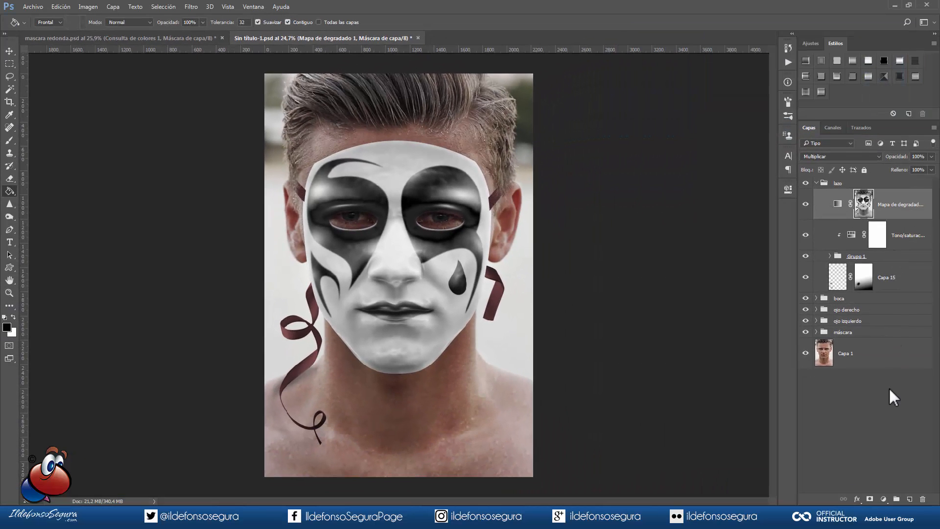
Add a Color Lookup adjustment layer above the gradient map and load the HorrorBlue.3DL 3DLUT file.
{"action": "left_click", "coordinate": [883, 498]}
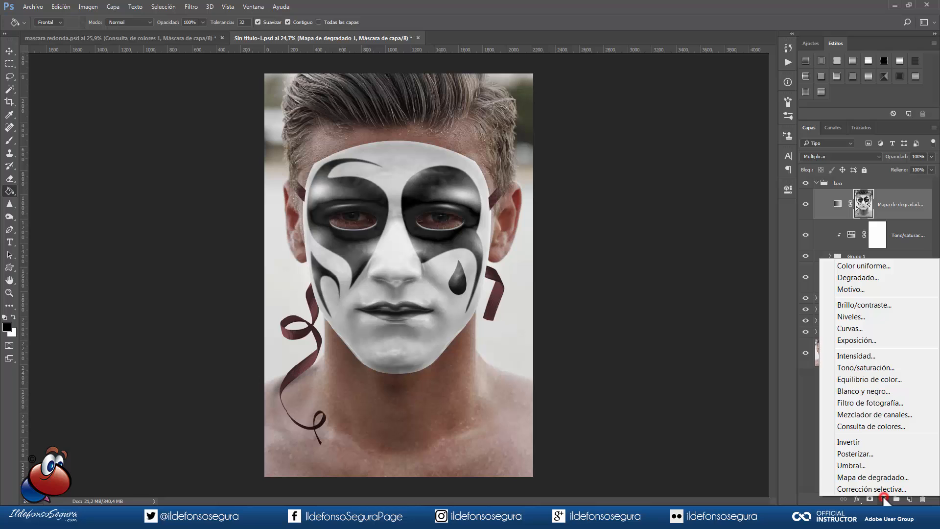
{"action": "left_click", "coordinate": [859, 426]}
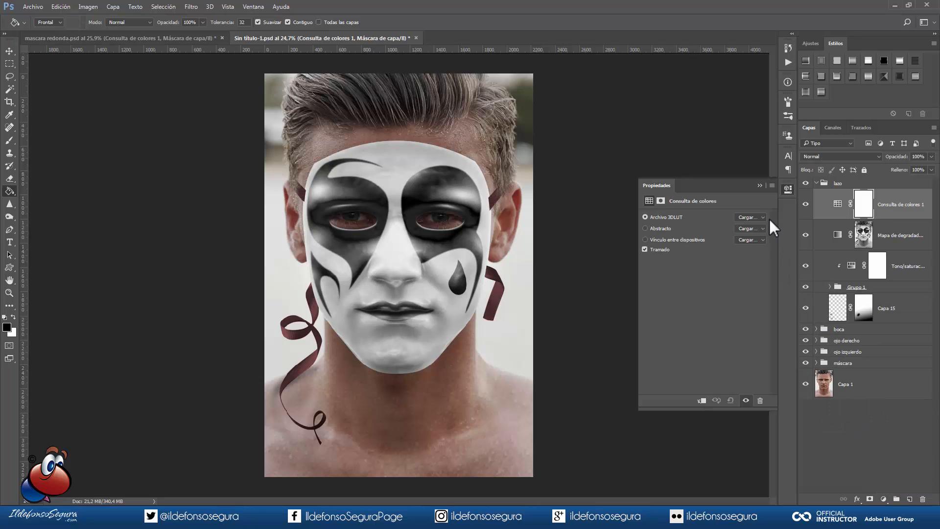
{"action": "left_click", "coordinate": [762, 217]}
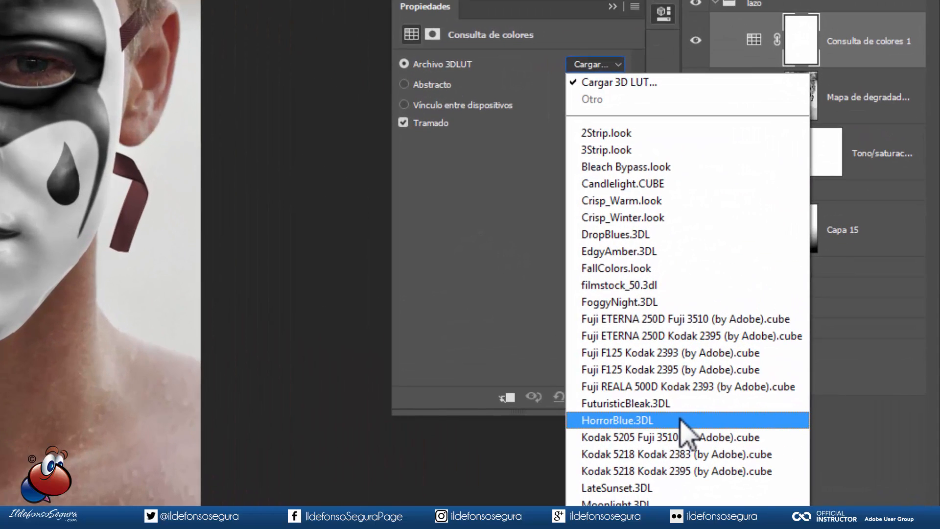
{"action": "left_click", "coordinate": [782, 413]}
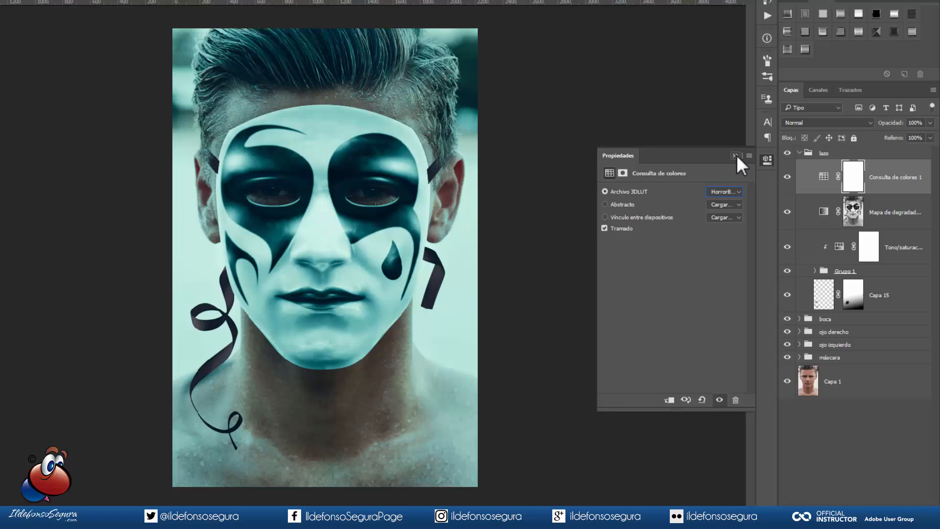
{"action": "left_click", "coordinate": [613, 6]}
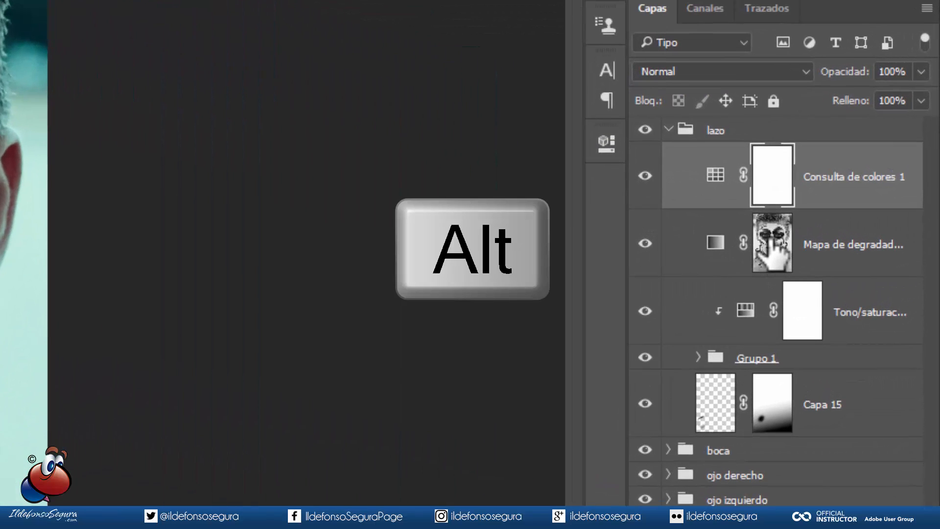
Copy the gradient map's layer mask onto the Color Lookup layer, invert the copy and view it on its own.
{"action": "left_click_drag", "start_coordinate": [772, 243], "coordinate": [781, 187]}
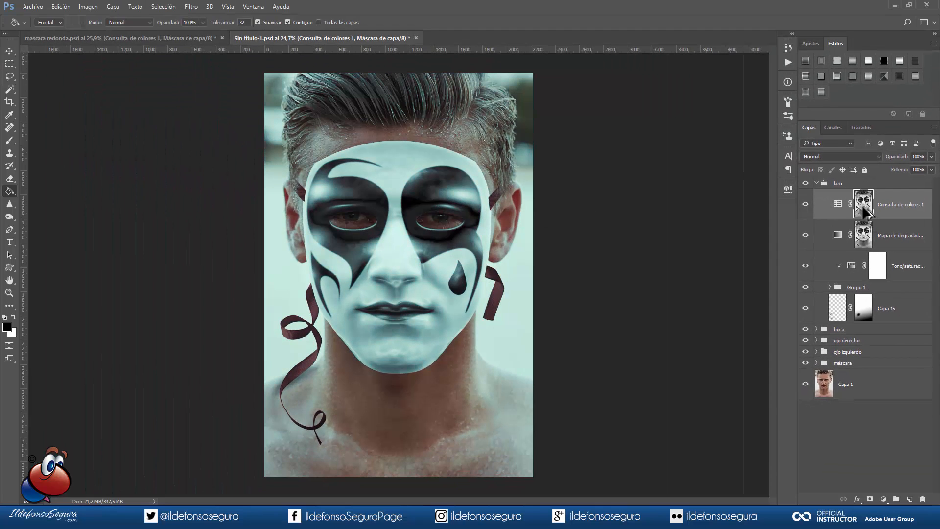
{"action": "left_click", "coordinate": [863, 210]}
{"action": "key", "text": "ctrl+i"}
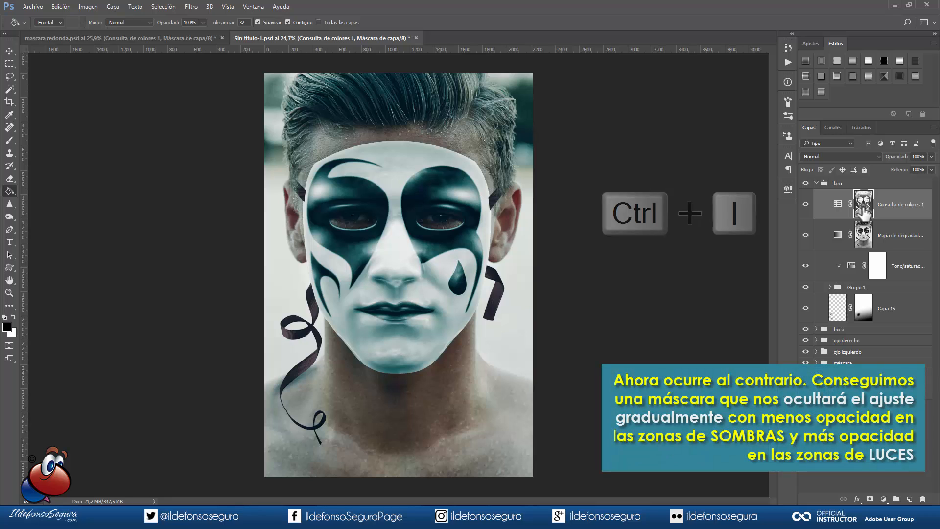
{"action": "left_click", "coordinate": [864, 216], "text": "alt"}
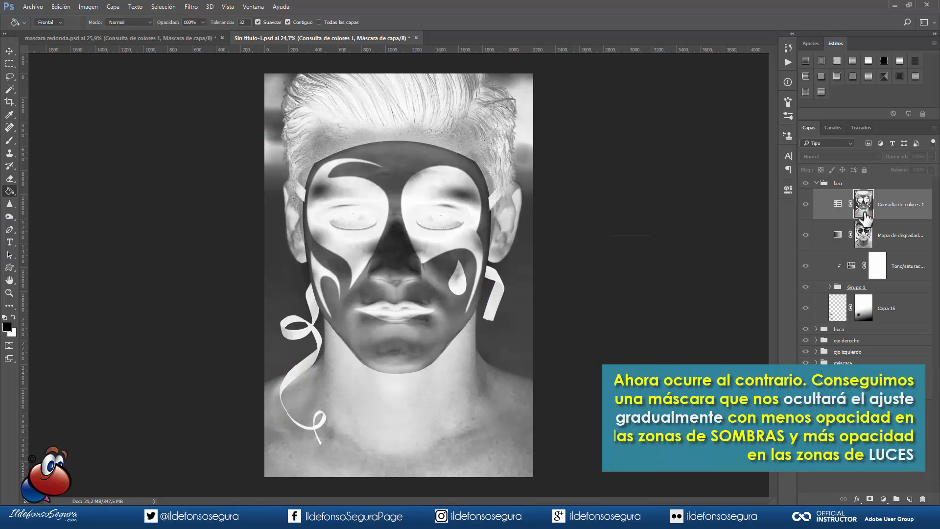
{"action": "left_click", "coordinate": [864, 216], "text": "alt"}
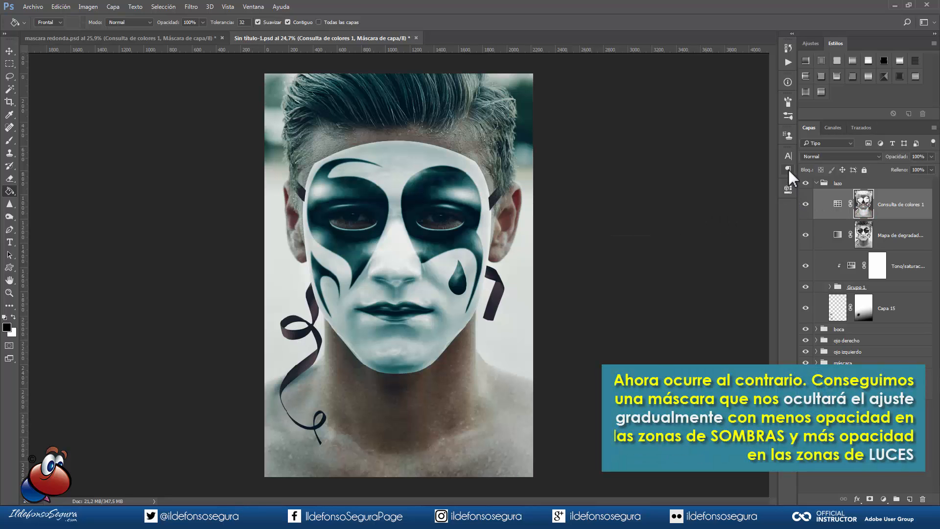
Set the feather of the Color Lookup layer's mask to 47,6 px.
{"action": "left_click", "coordinate": [786, 190]}
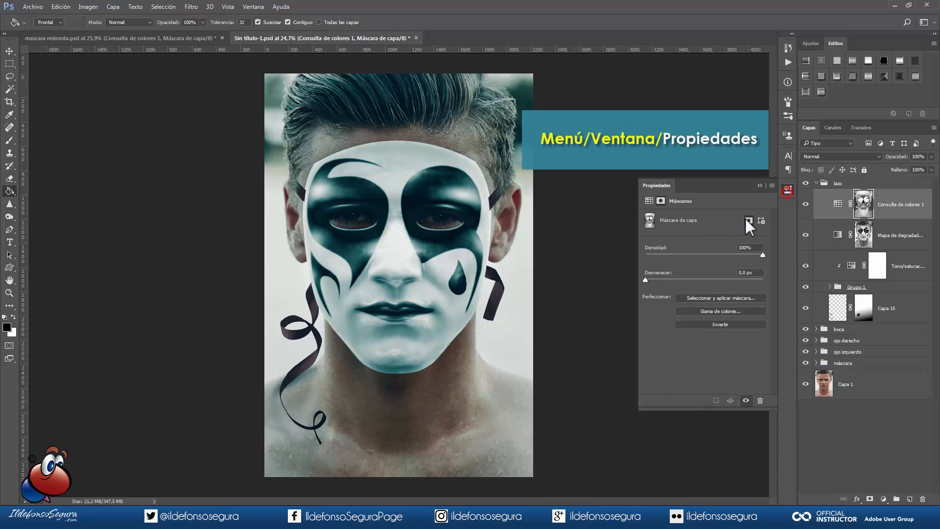
{"action": "left_click_drag", "start_coordinate": [765, 274], "coordinate": [686, 263]}
{"action": "type", "text": "47,8"}
{"action": "left_click", "coordinate": [756, 275]}
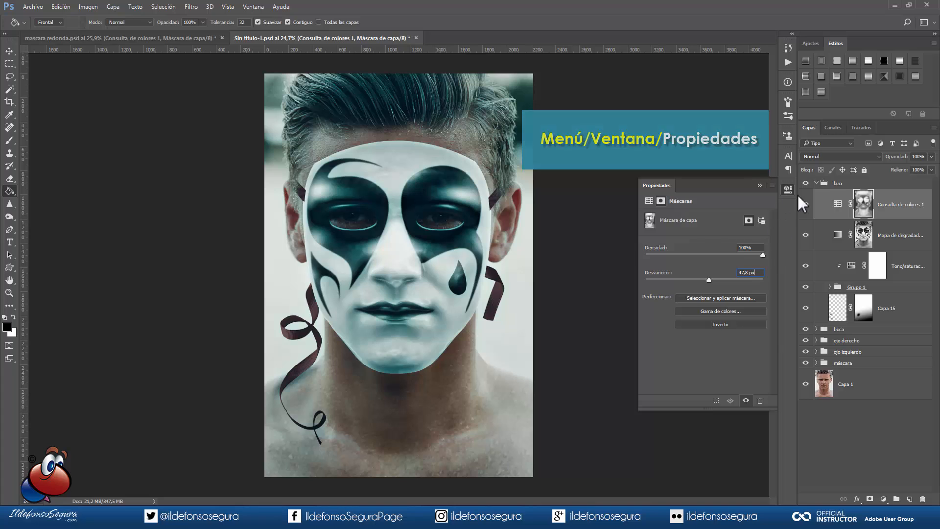
{"action": "left_click", "coordinate": [760, 185]}
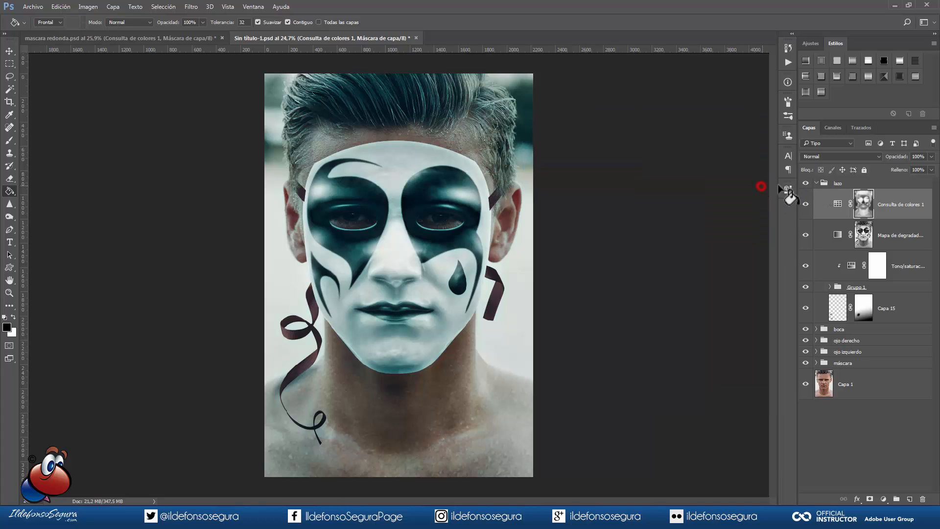
Set the Color Lookup layer's blend mode to Color and its opacity to 90%.
{"action": "left_click", "coordinate": [844, 157]}
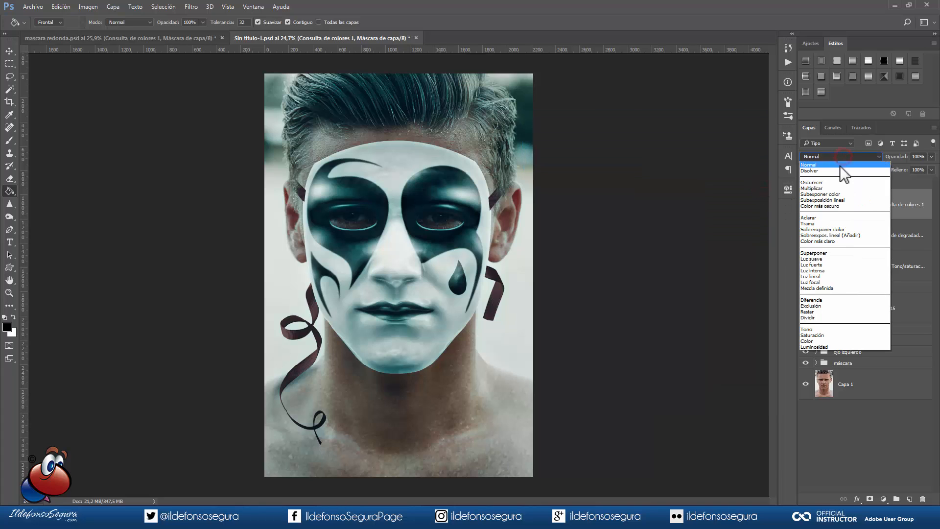
{"action": "left_click", "coordinate": [818, 340]}
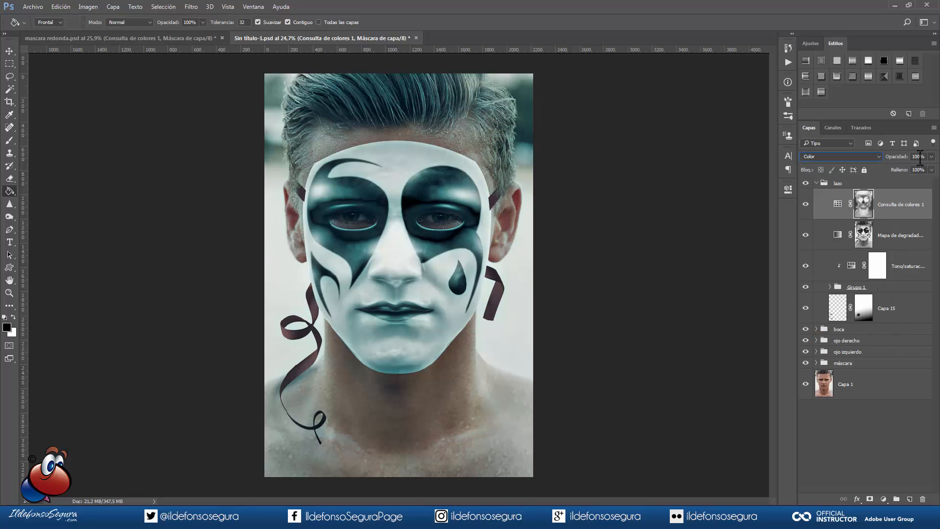
{"action": "type", "text": "90"}
{"action": "key", "text": "Return"}
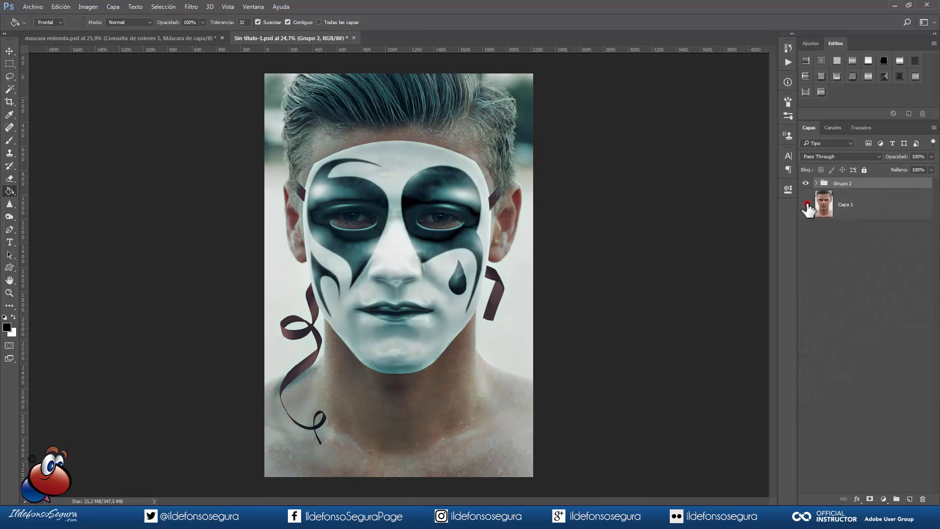
Hide the portrait layer Capa 1 to view the mask artwork on transparency, and show the portrait again.
{"action": "left_click", "coordinate": [805, 204]}
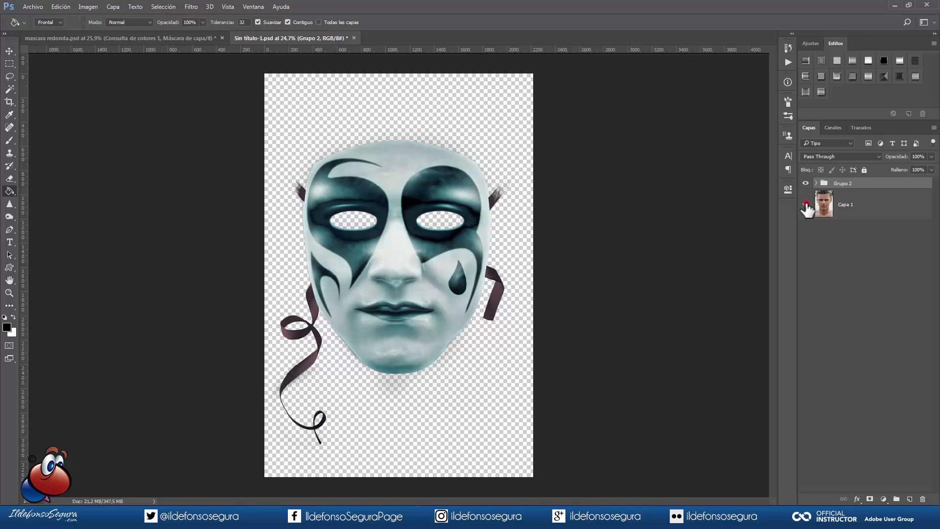
{"action": "left_click", "coordinate": [805, 204]}
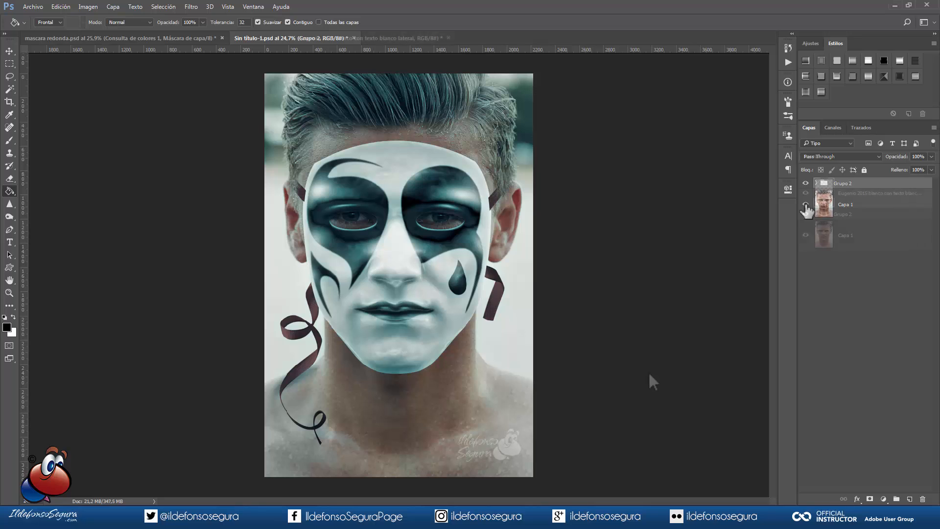